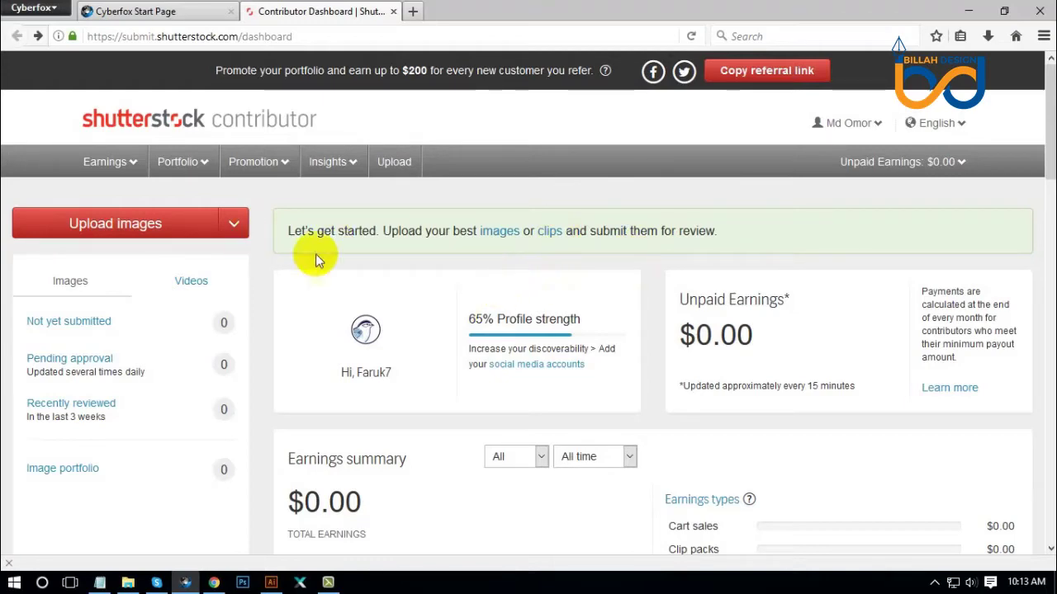
Switch from Firefox to the Untitled-2 Illustrator document holding the six bar-chart logo designs.
scroll(404, 265, "down", 2)
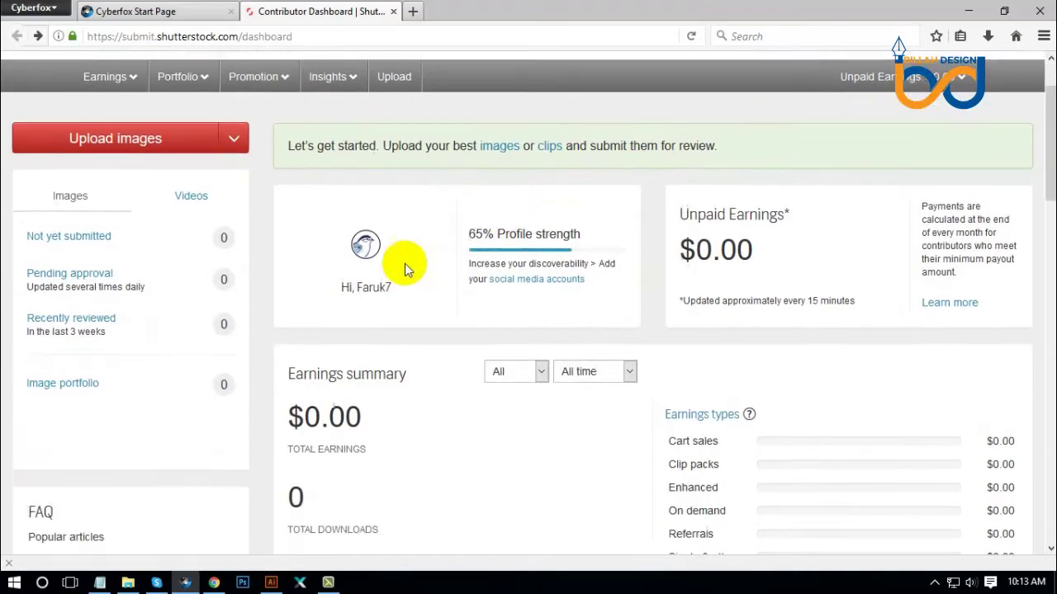
scroll(403, 265, "up", 2)
scroll(404, 265, "down", 2)
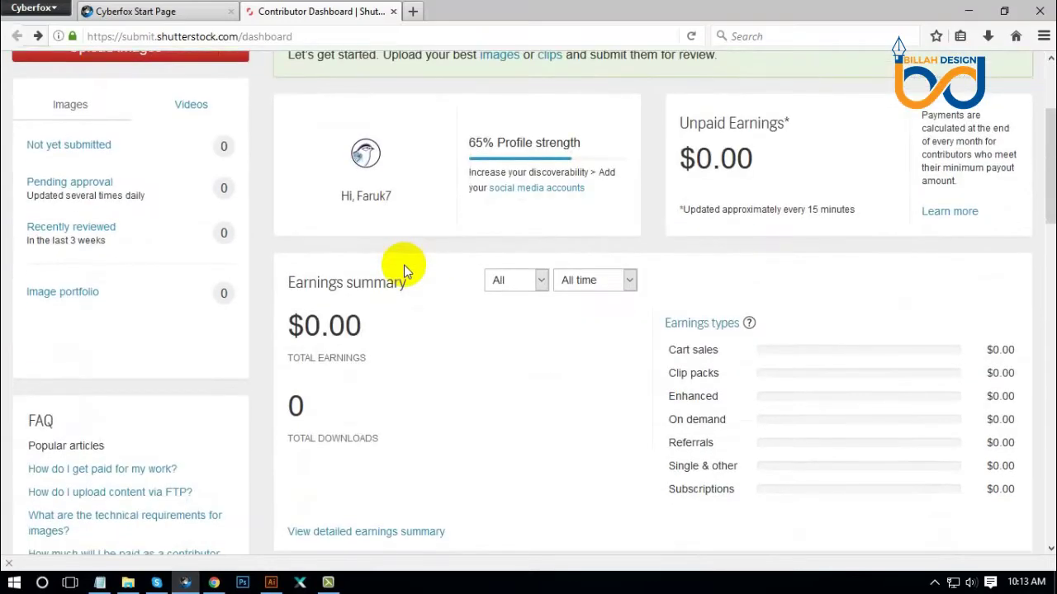
scroll(403, 265, "up", 2)
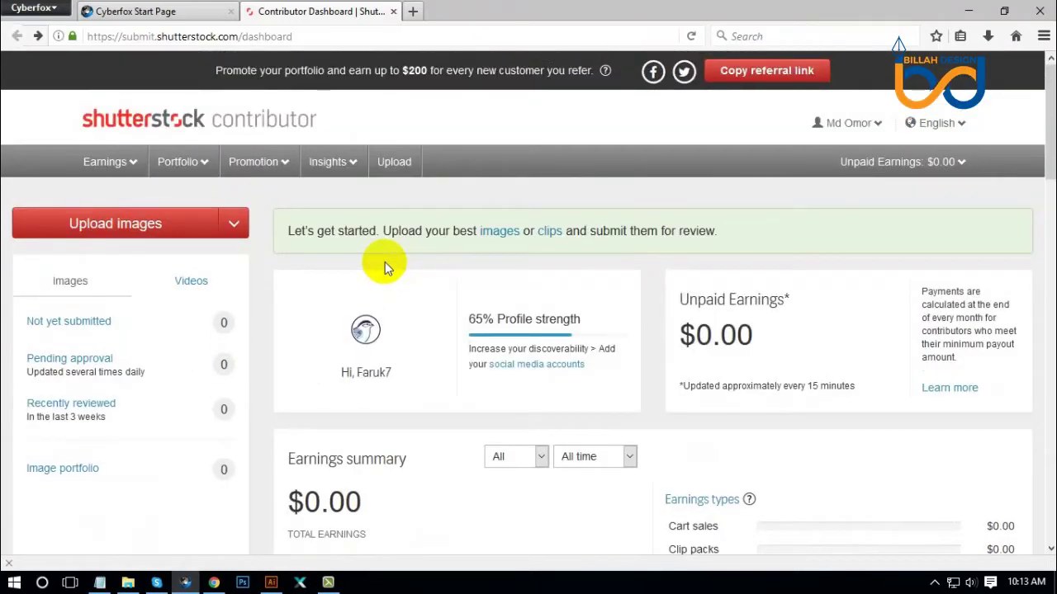
scroll(386, 265, "down", 1)
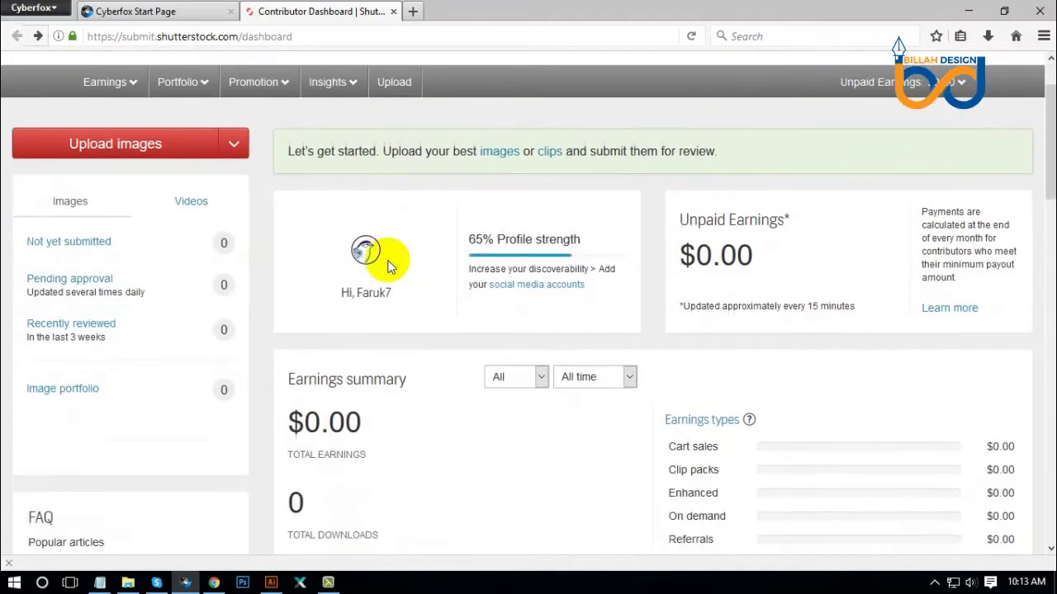
left_click(273, 583)
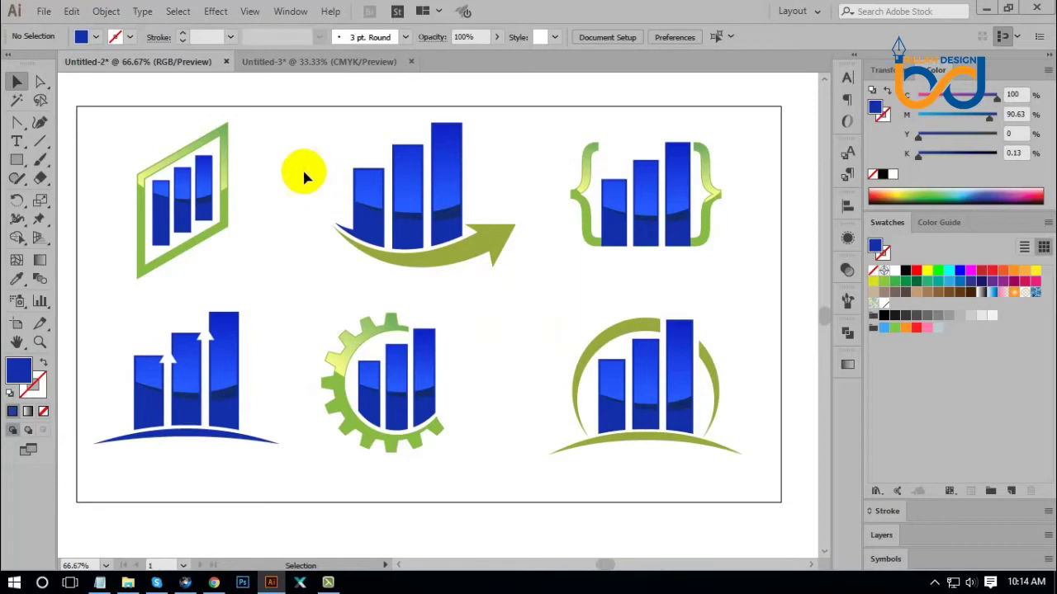
Create a new Print-preset document with width 2500 pt and height 1800 pt.
left_click(43, 11)
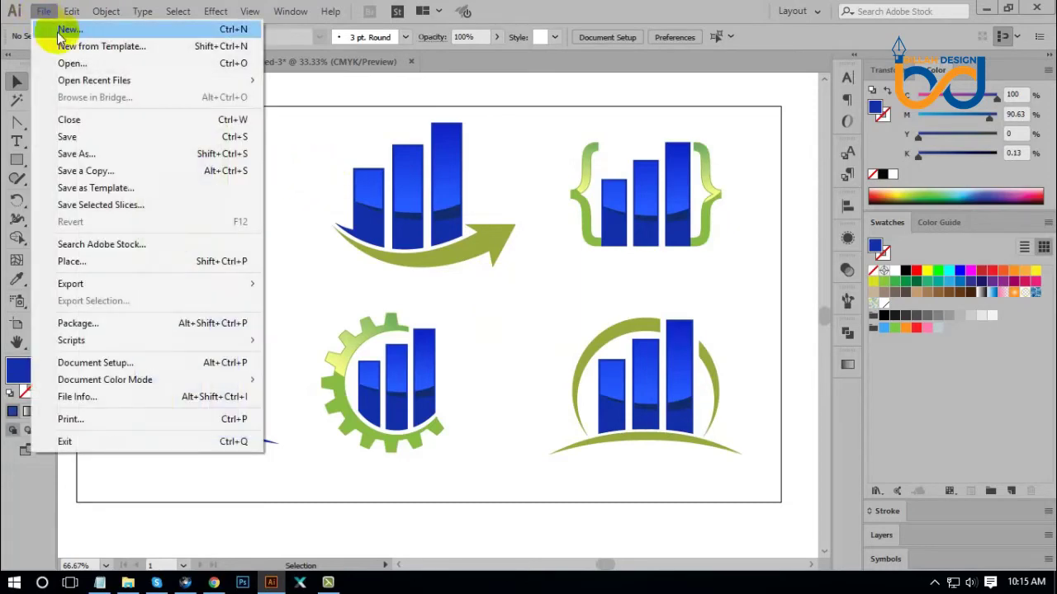
left_click(66, 30)
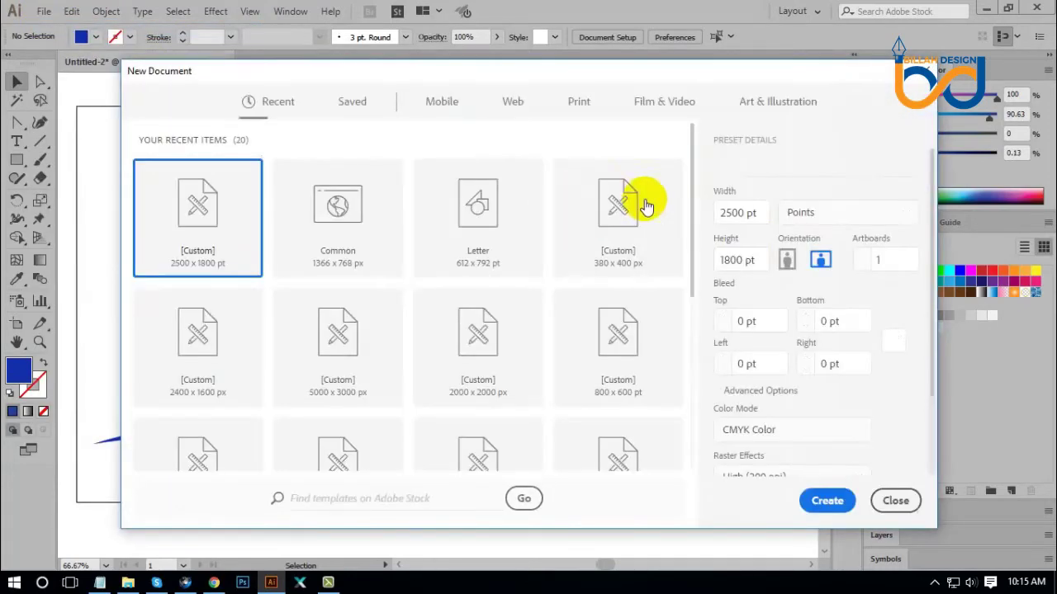
left_click(580, 112)
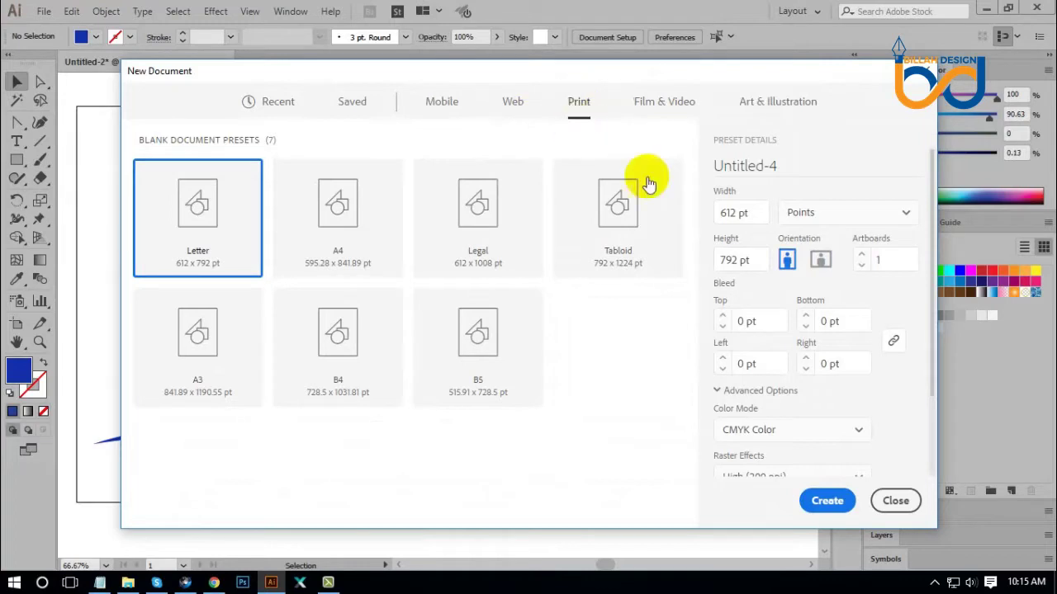
left_click_drag(759, 213, 677, 219)
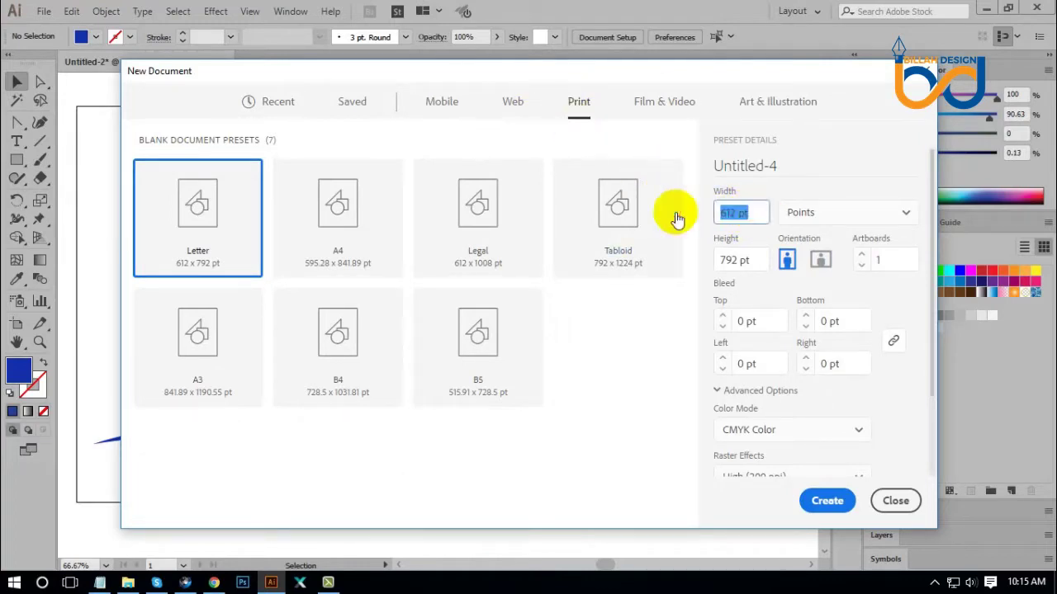
type("2500")
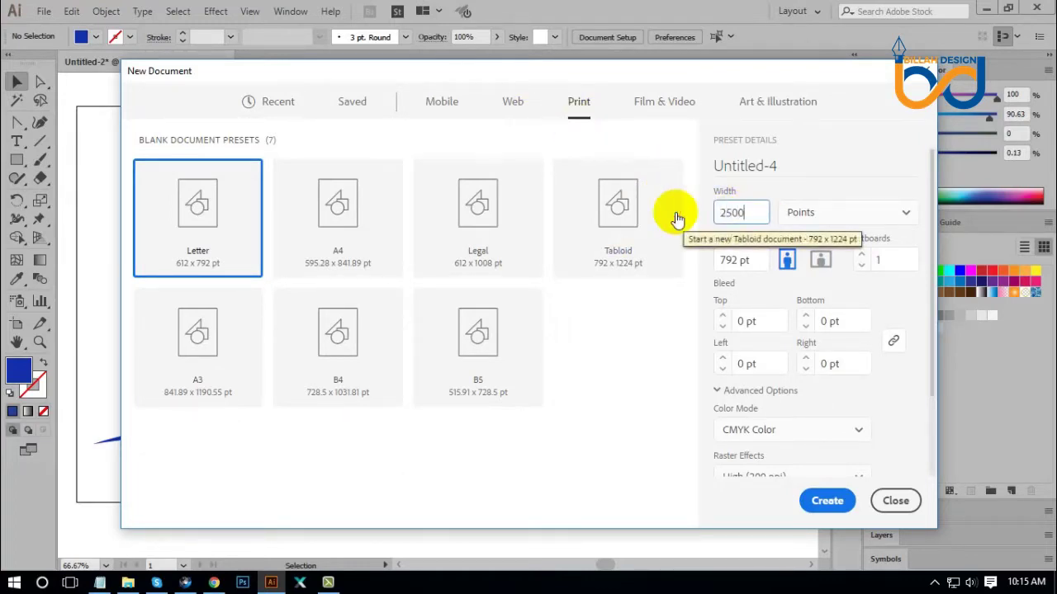
left_click_drag(747, 258, 698, 265)
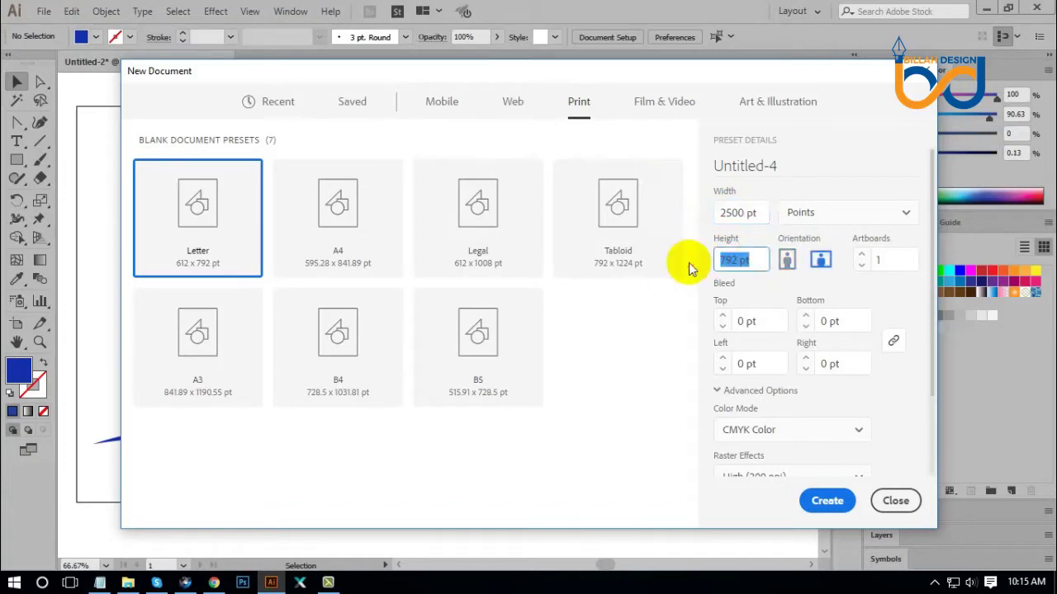
type("1800")
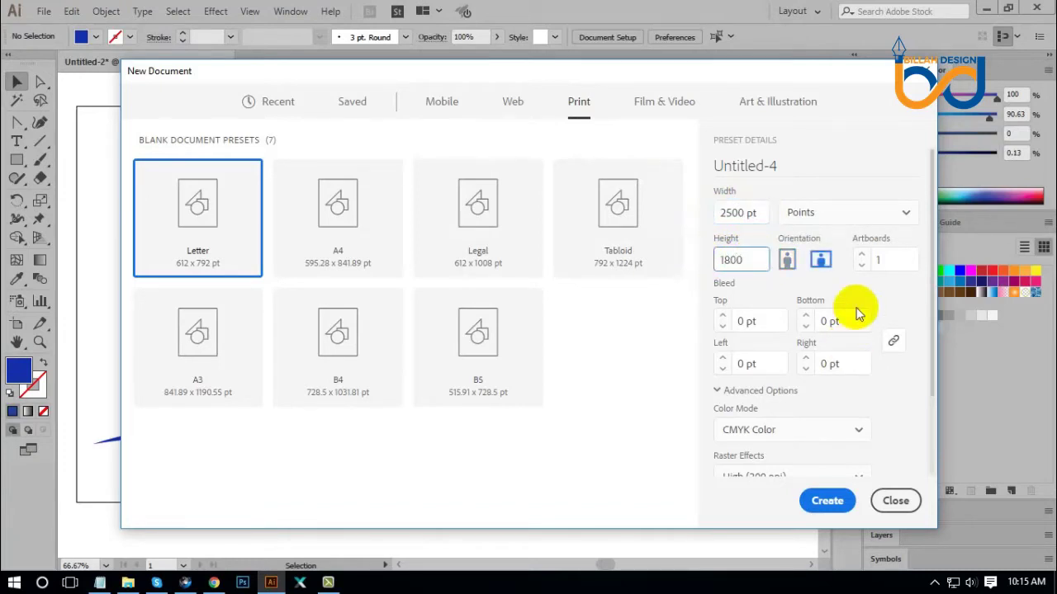
scroll(854, 309, "down", 2)
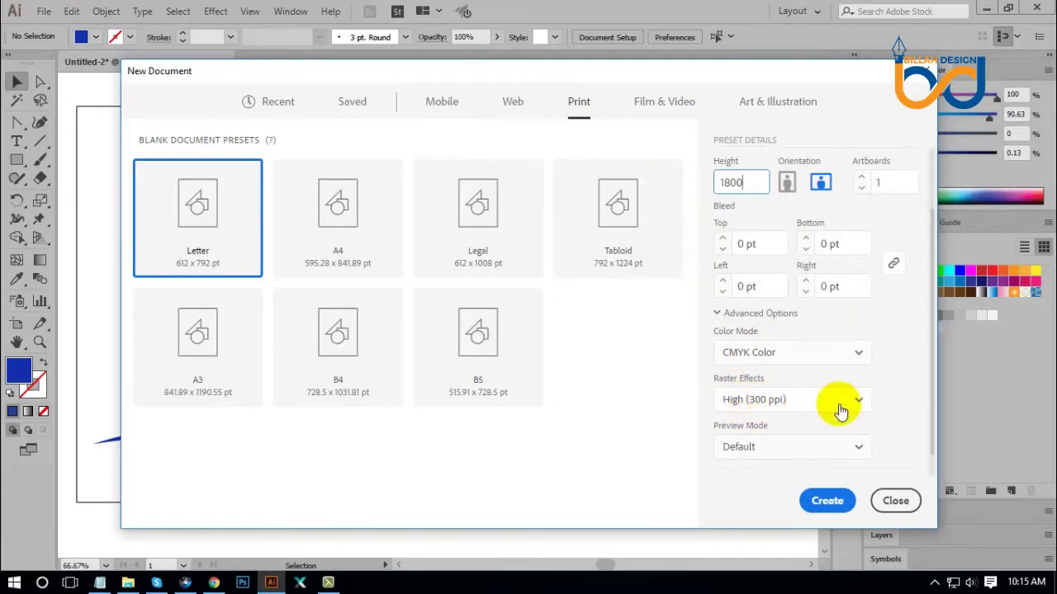
scroll(767, 384, "up", 2)
scroll(767, 349, "down", 3)
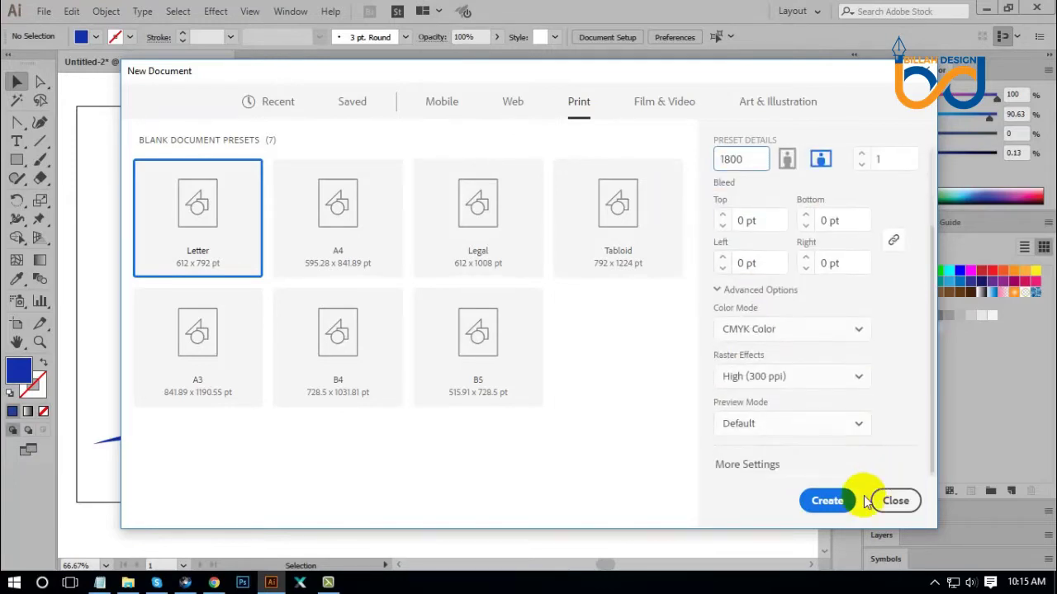
left_click(827, 501)
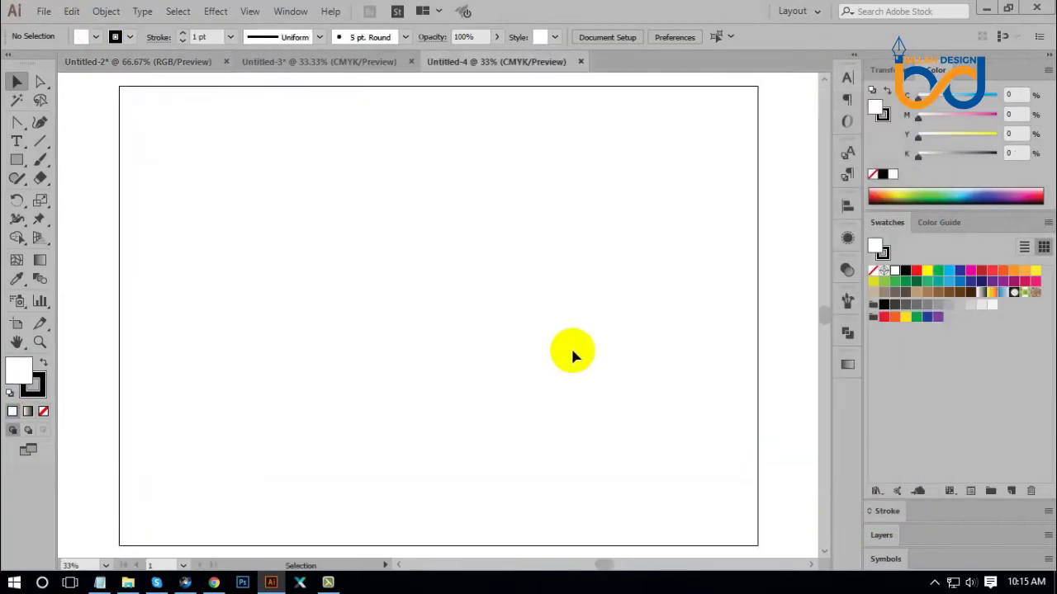
Draw a stroke-free white rectangle over the entire Untitled-4 artboard and zoom out to see it.
left_click(36, 388)
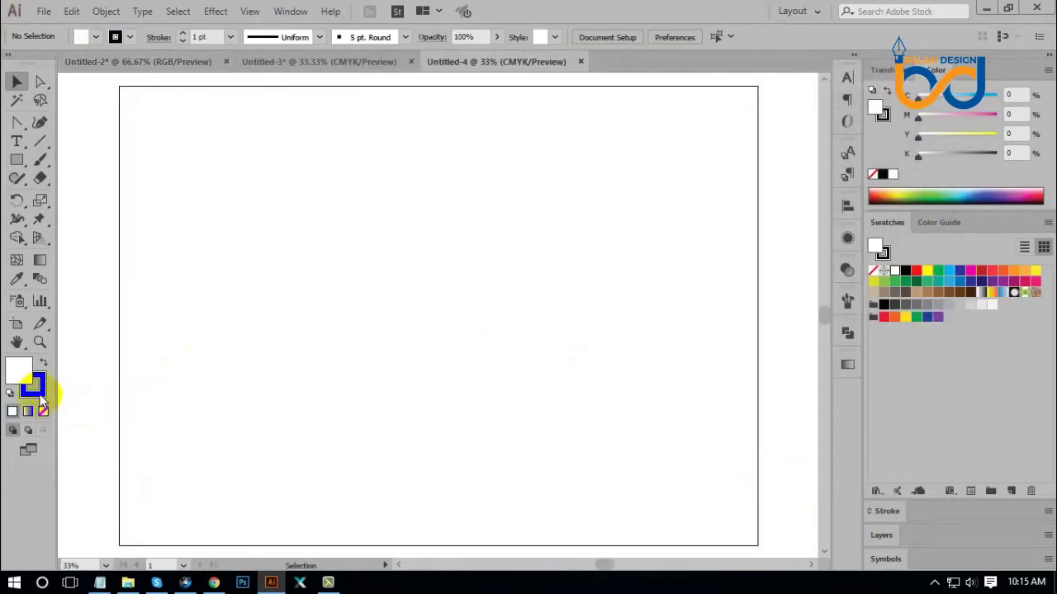
left_click(43, 412)
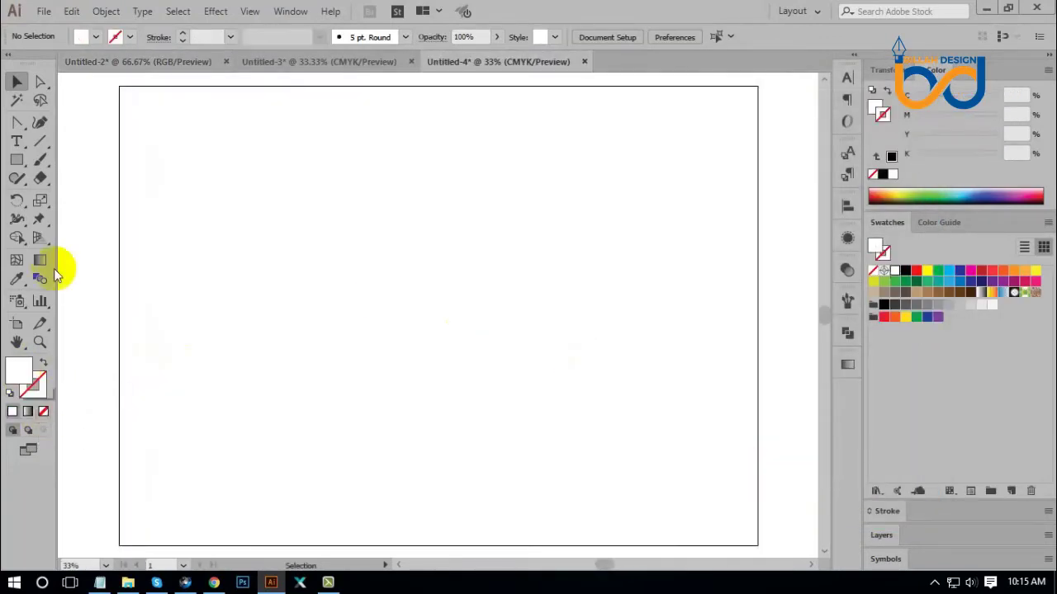
left_click(17, 160)
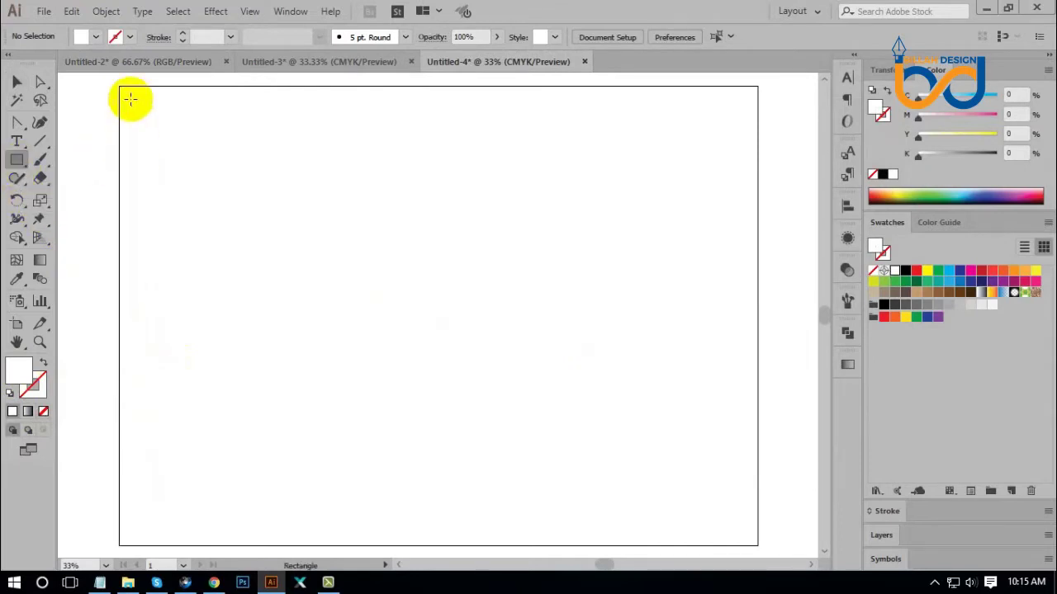
left_click_drag(123, 88, 758, 545)
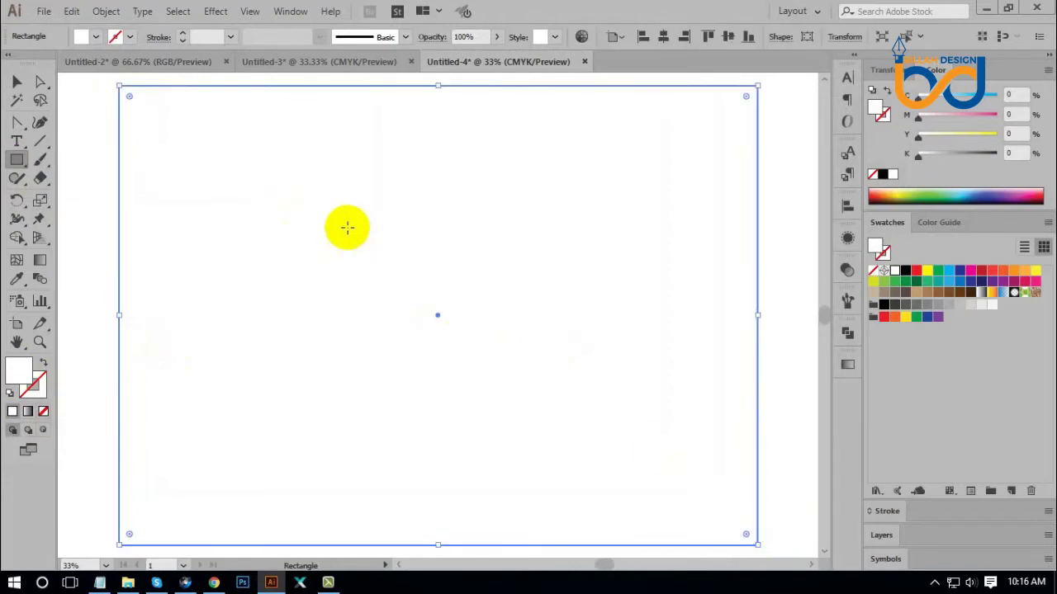
left_click(17, 82)
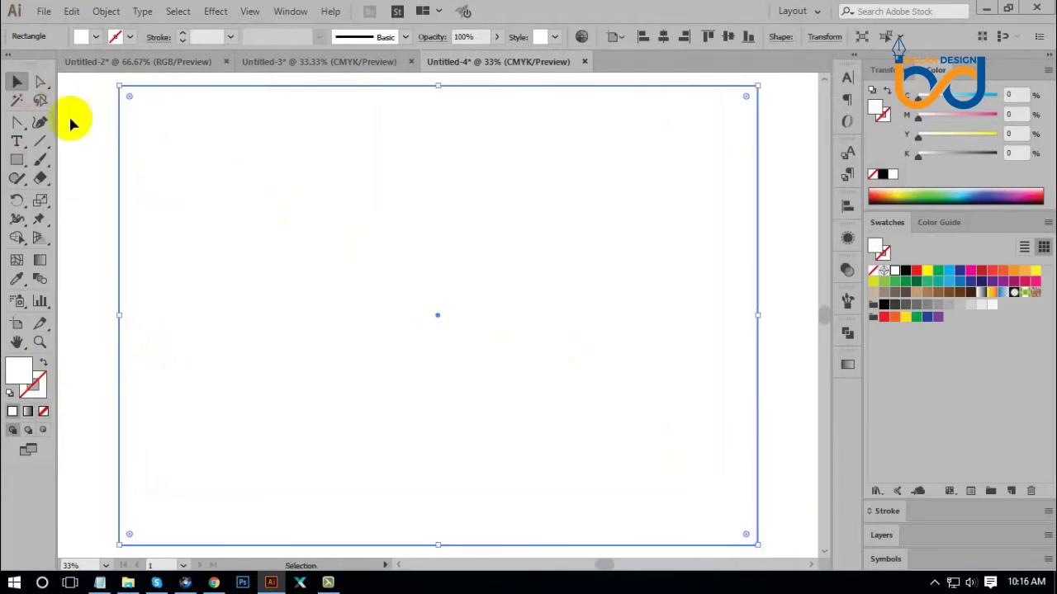
left_click(101, 151)
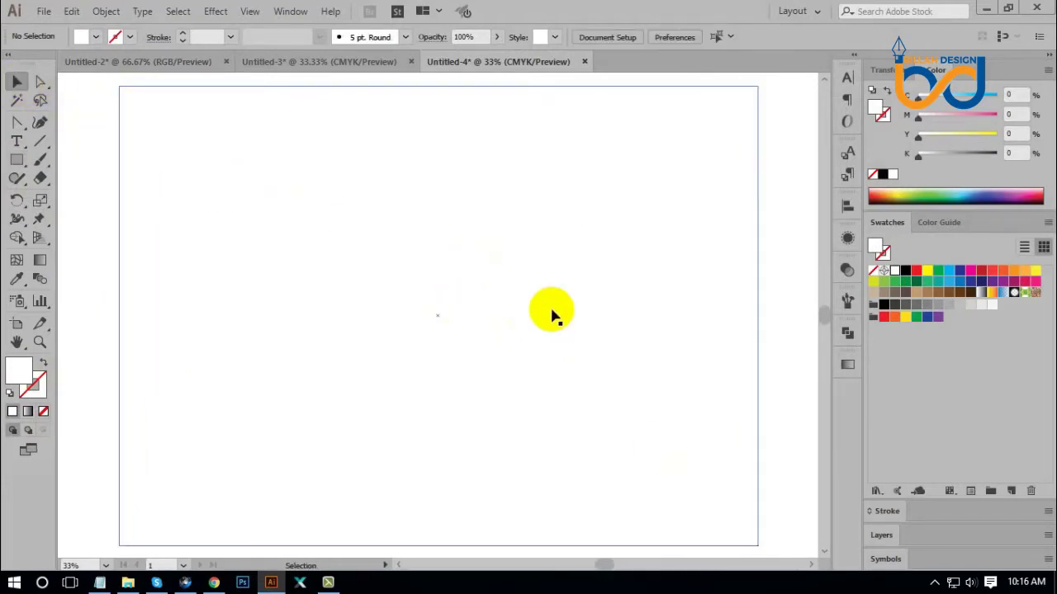
key("ctrl+minus")
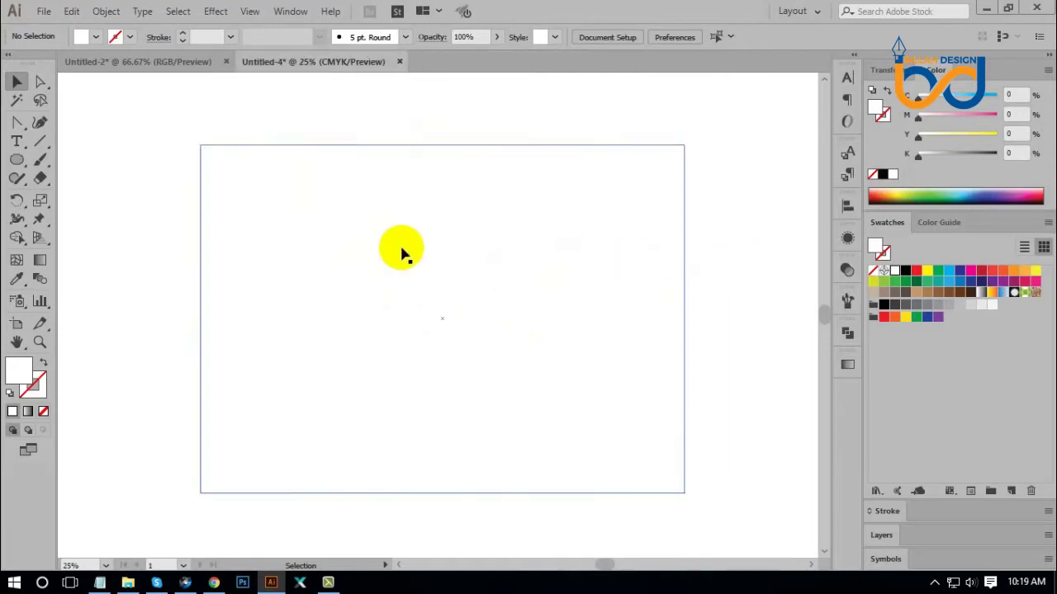
In Untitled-2, place a copy of the gear logo below the artboard.
left_click(167, 65)
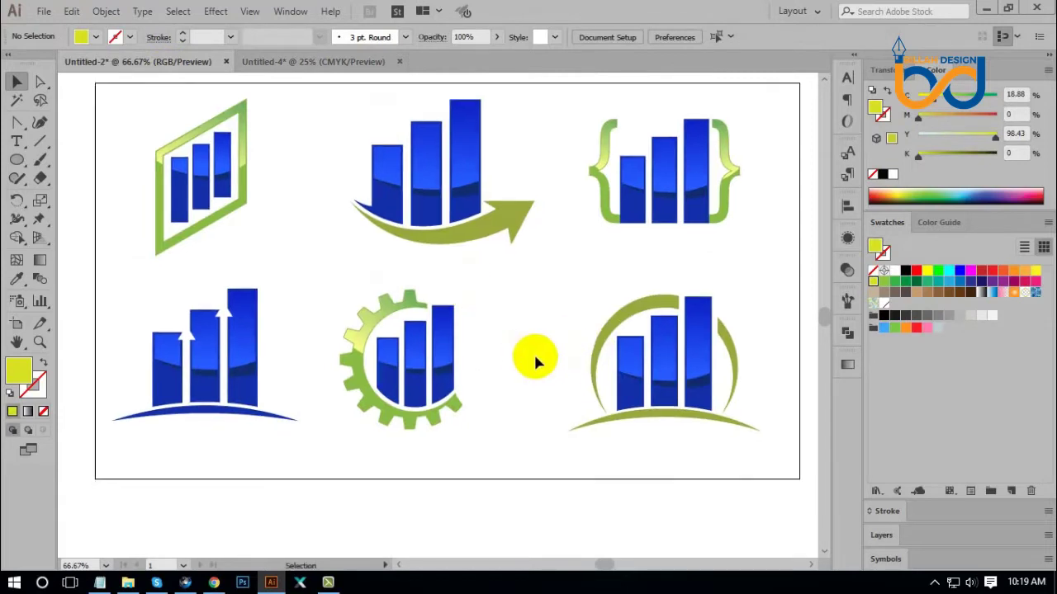
key("space")
left_click(576, 422)
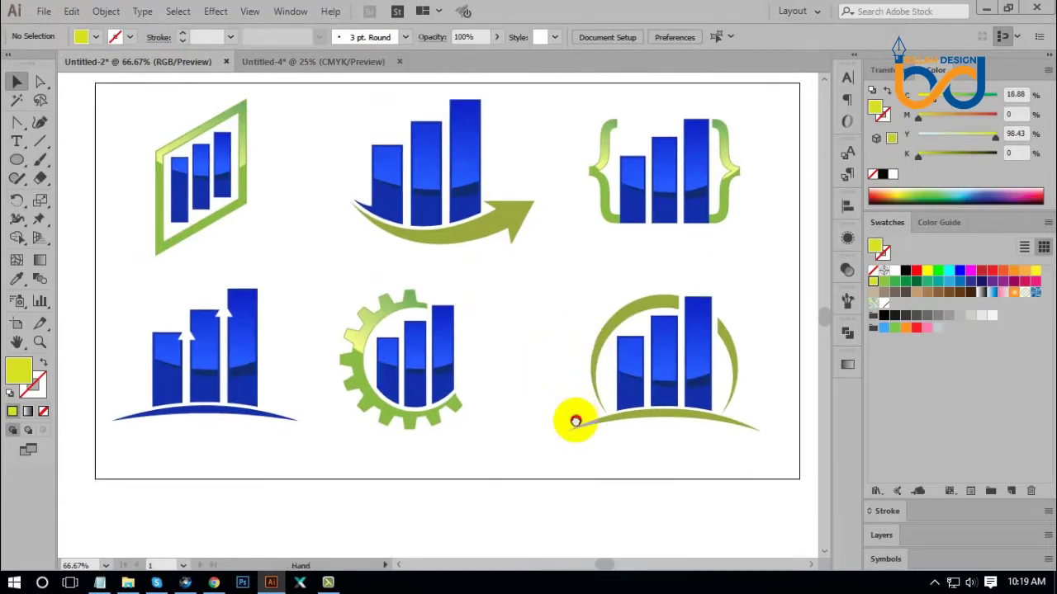
left_click_drag(576, 422, 544, 250)
left_click_drag(423, 154, 479, 407)
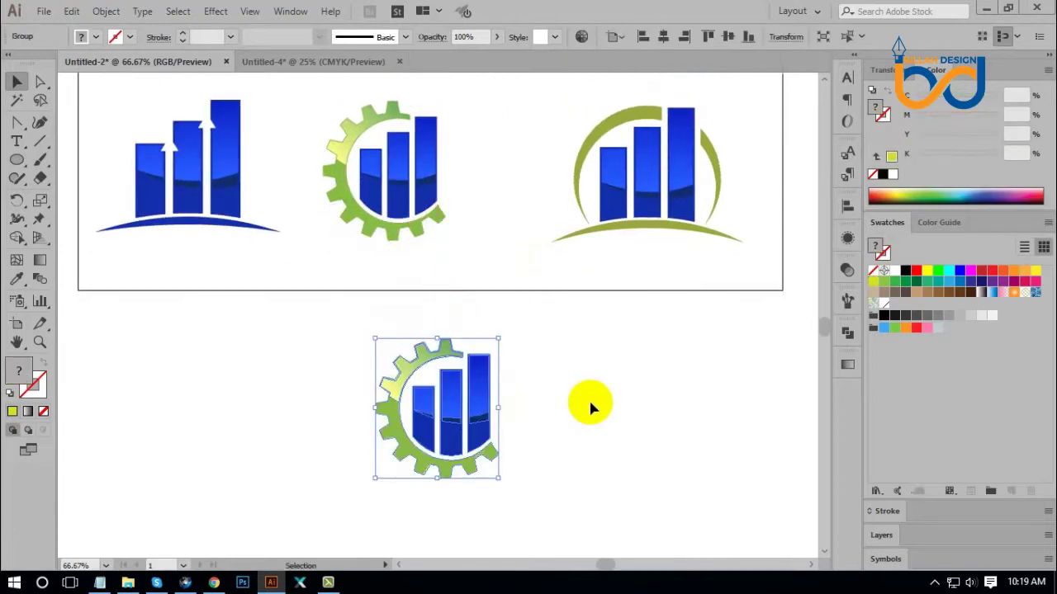
left_click(589, 398)
Draw a black-filled circle beside the copied gear logo.
left_click(24, 162)
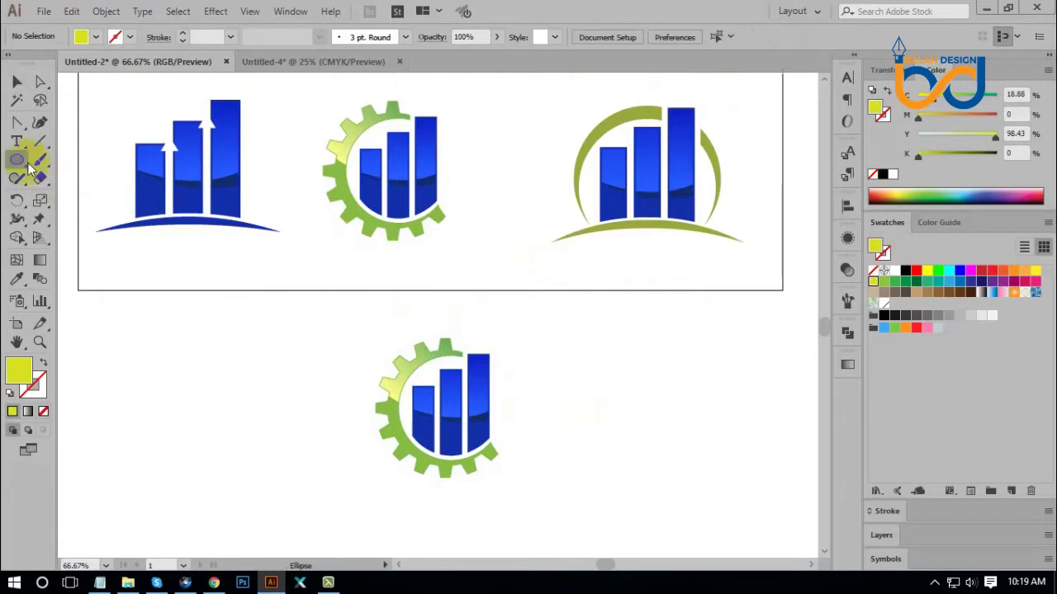
left_click_drag(587, 408, 662, 481)
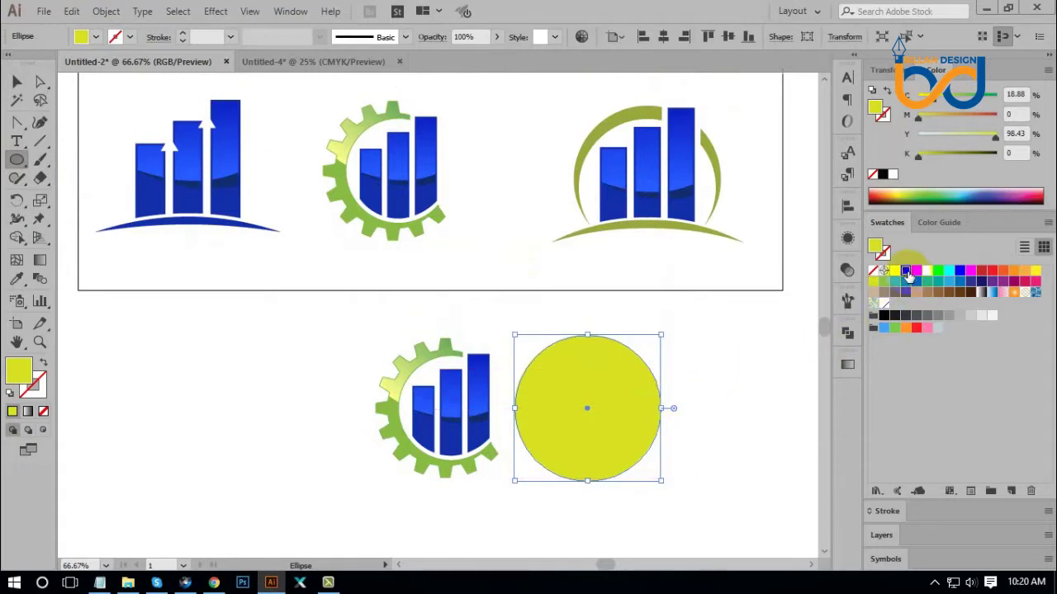
left_click(905, 272)
left_click(17, 82)
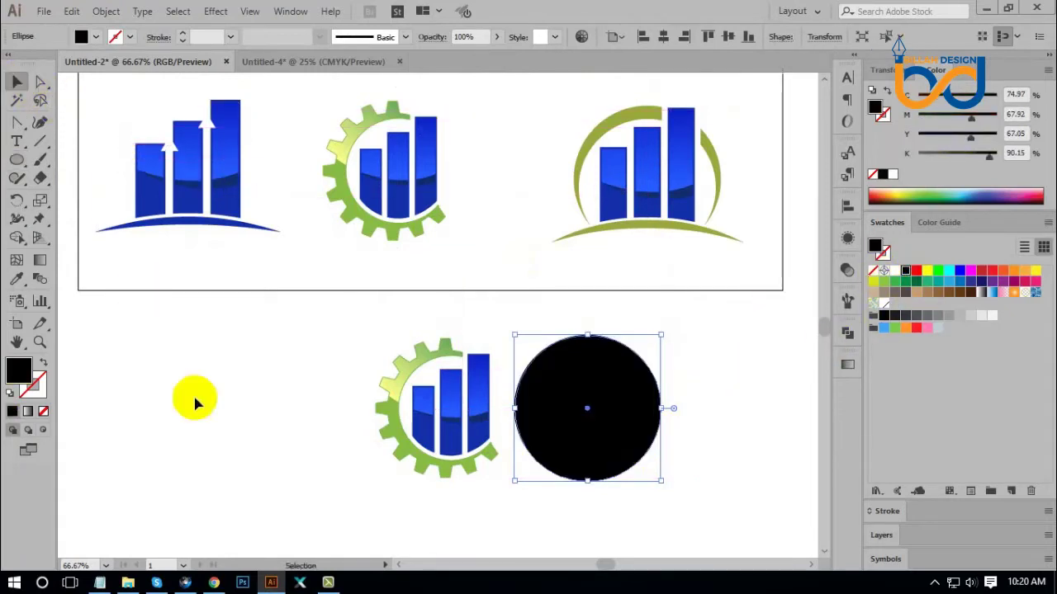
Bring the gear-and-bars group to the front and move it onto the black circle.
left_click(194, 403)
left_click(444, 401)
right_click(448, 403)
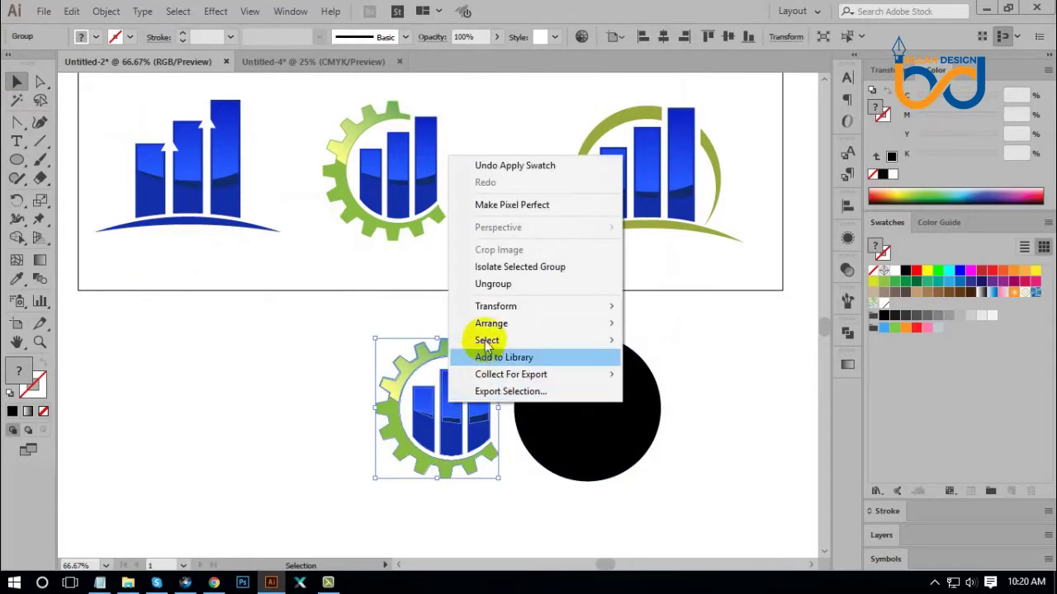
mouse_move(483, 325)
left_click(653, 324)
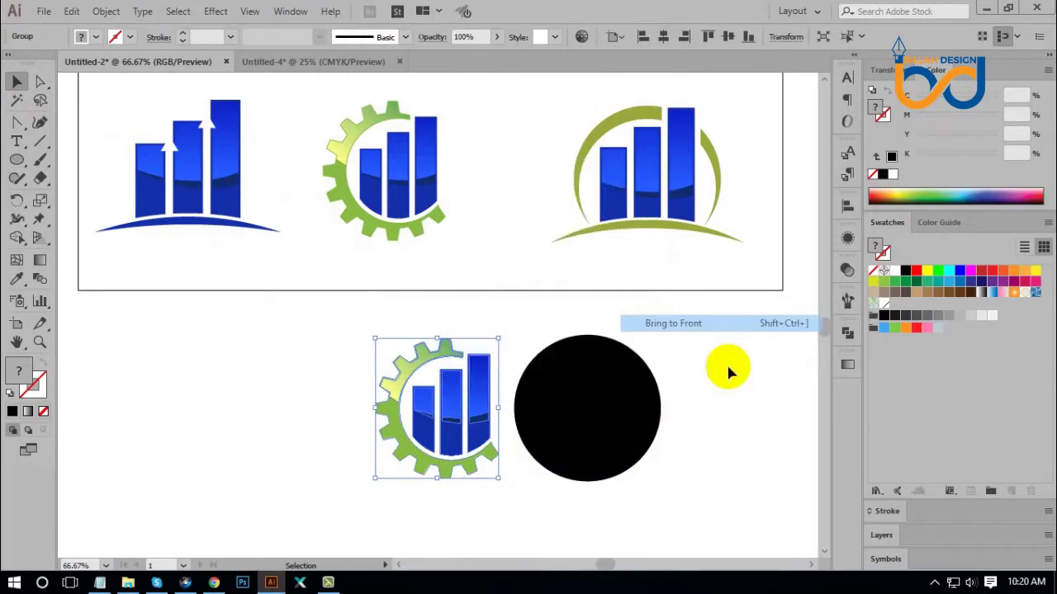
left_click(728, 374)
left_click_drag(469, 385, 621, 388)
left_click(708, 463)
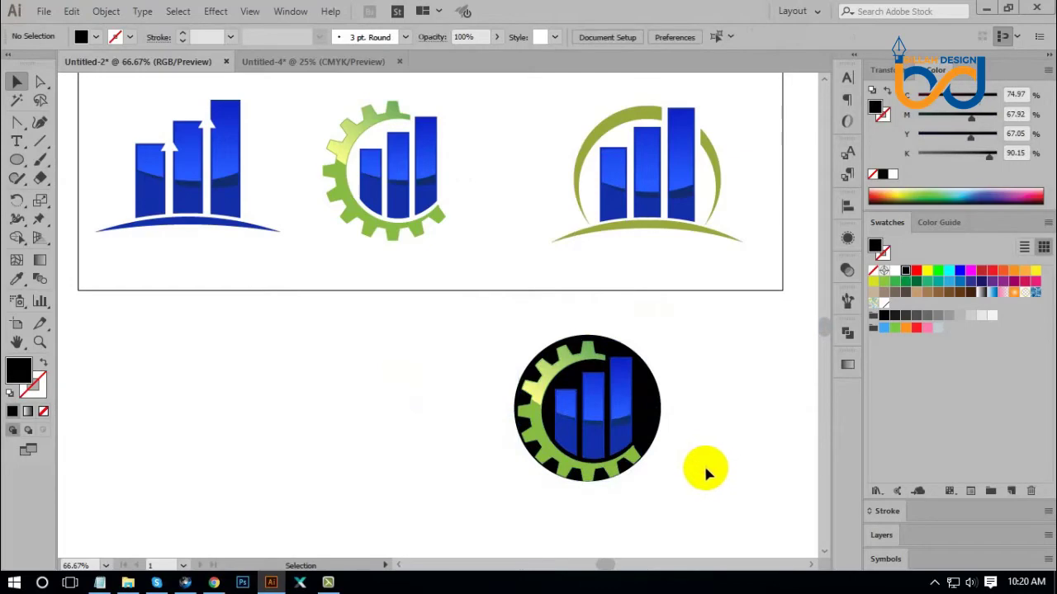
scroll(706, 472, "up", 4)
Horizontally centre the gear group on the circle, then nudge it two steps left.
left_click(661, 429)
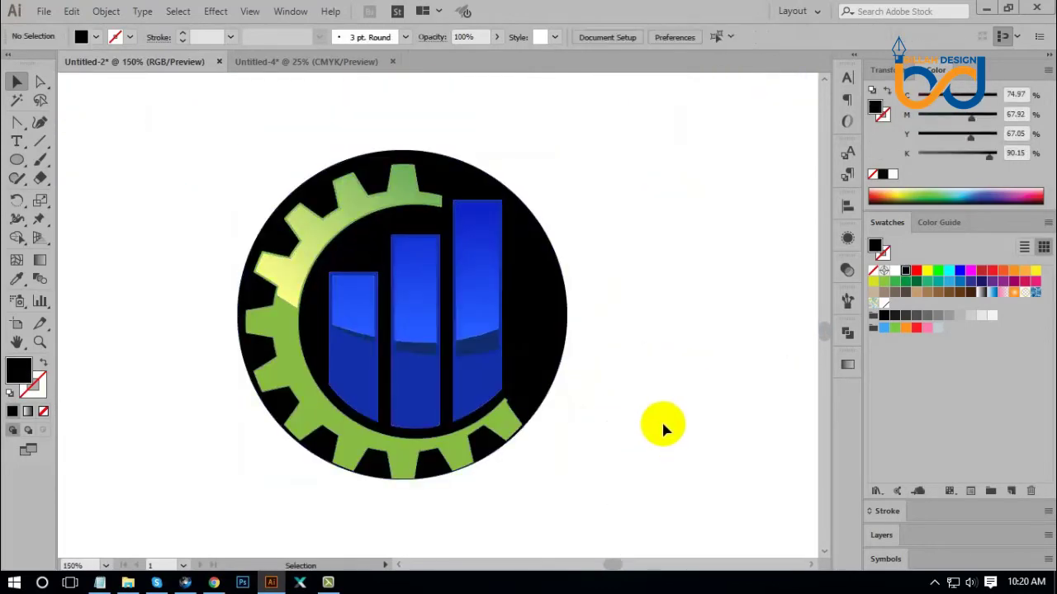
left_click_drag(622, 231, 417, 360)
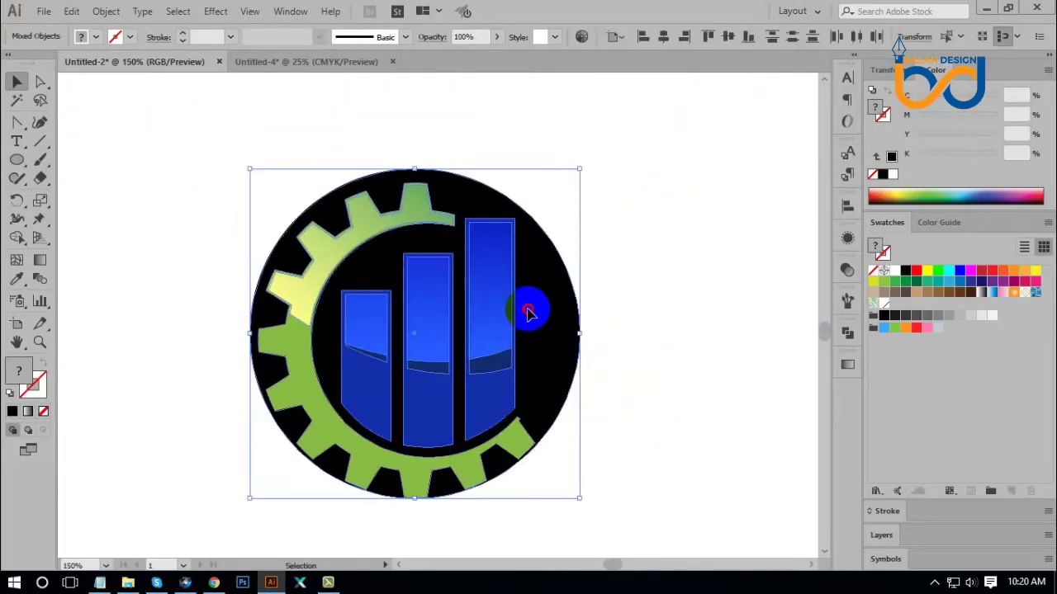
left_click(665, 36)
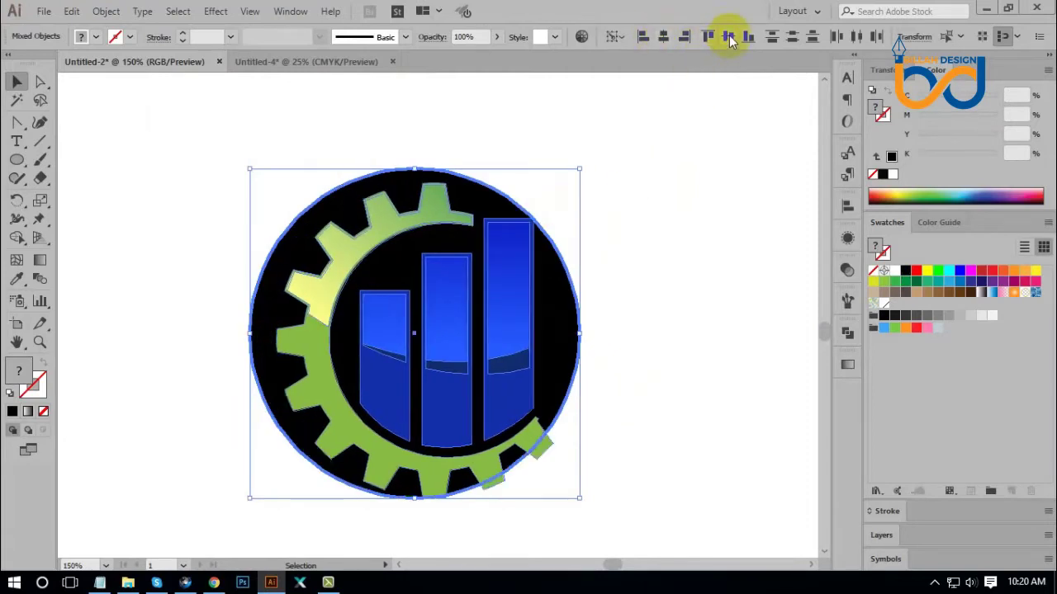
left_click(721, 228)
left_click(526, 353)
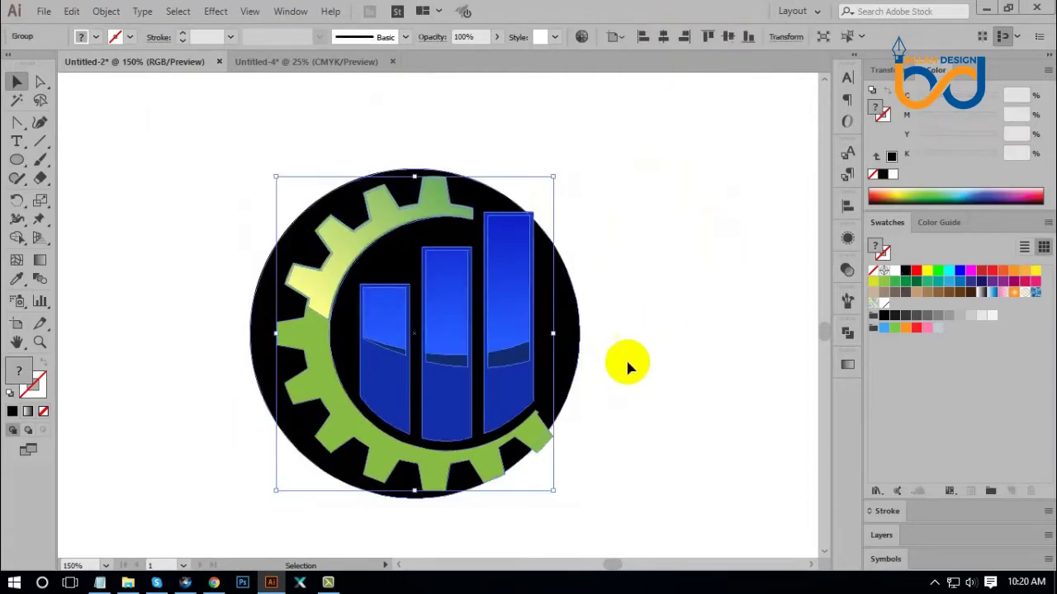
key("Left")
key("Left")
key("Left")
key("Left")
key("Left")
key("Left")
key("Left")
key("Left")
key("Left")
key("Left")
key("Left")
key("Left")
key("Left")
key("Left")
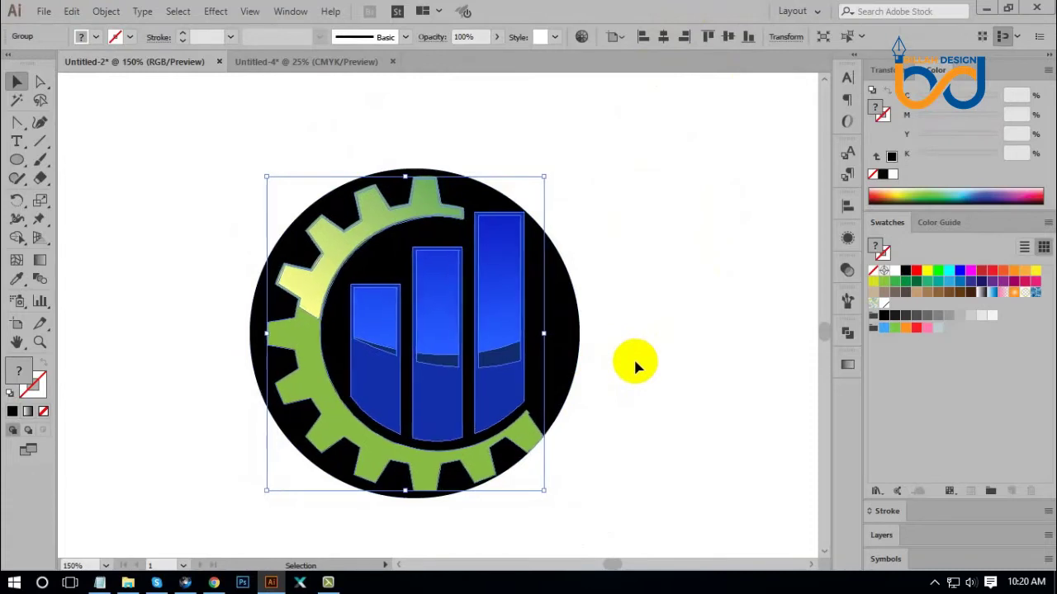
key("Left")
key("Left")
key("Left")
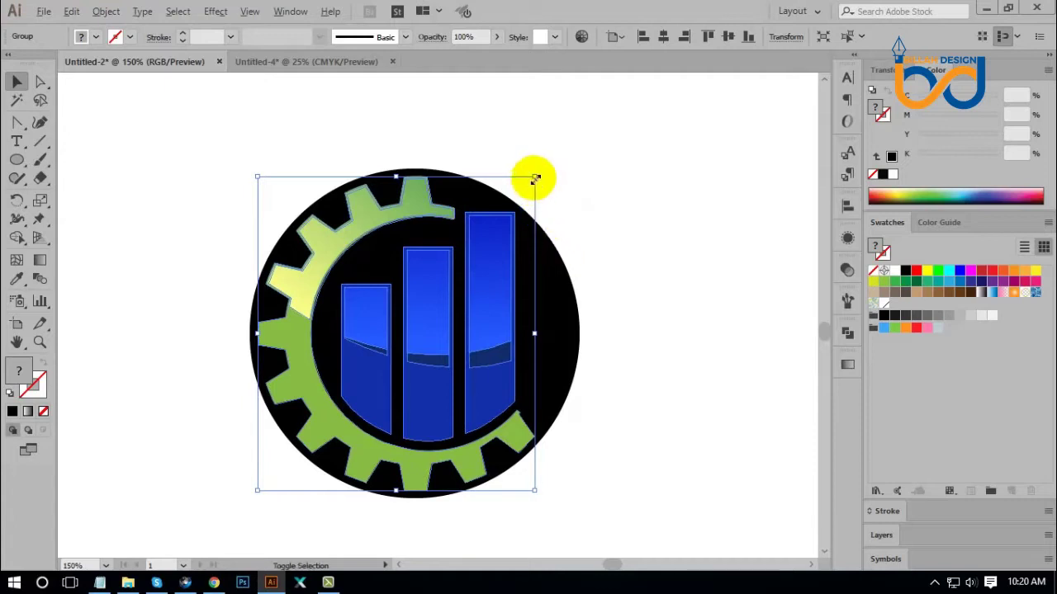
Make the gear group slightly narrower inside the circle.
left_click_drag(535, 178, 528, 179)
left_click(676, 342)
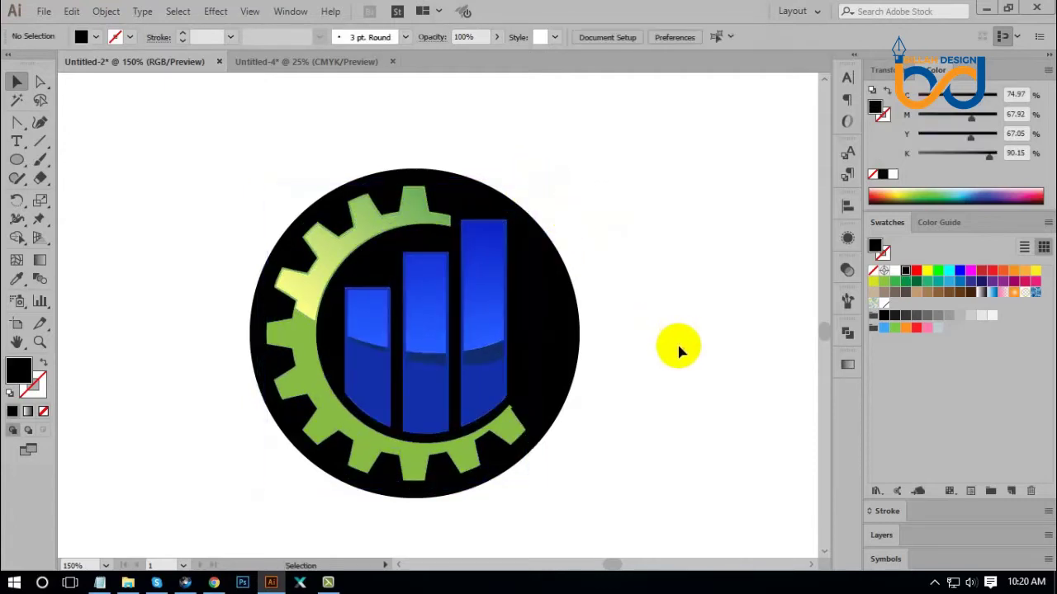
key("ctrl+minus")
key("ctrl+minus")
key("ctrl+minus")
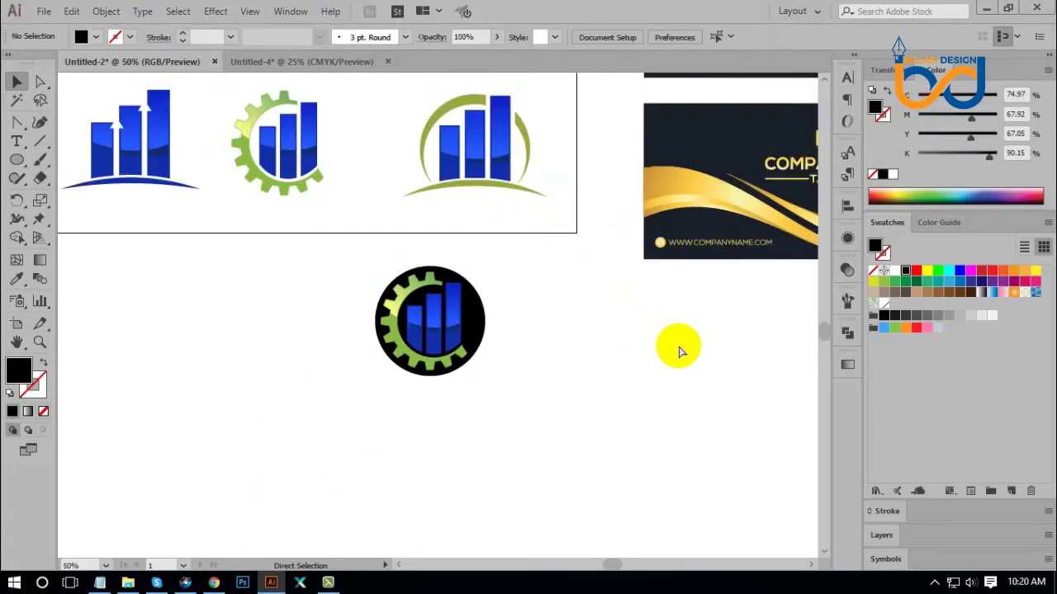
key("ctrl+plus")
key("ctrl+plus")
left_click_drag(574, 322, 590, 327)
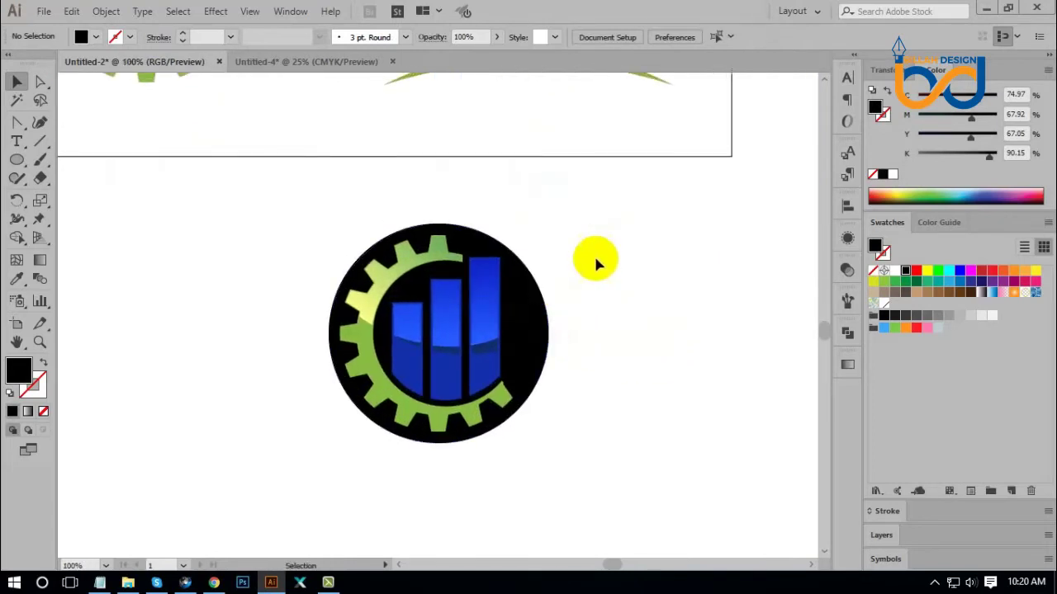
Fill the gear-and-bars group with white.
left_click_drag(597, 258, 402, 393)
left_click(482, 308)
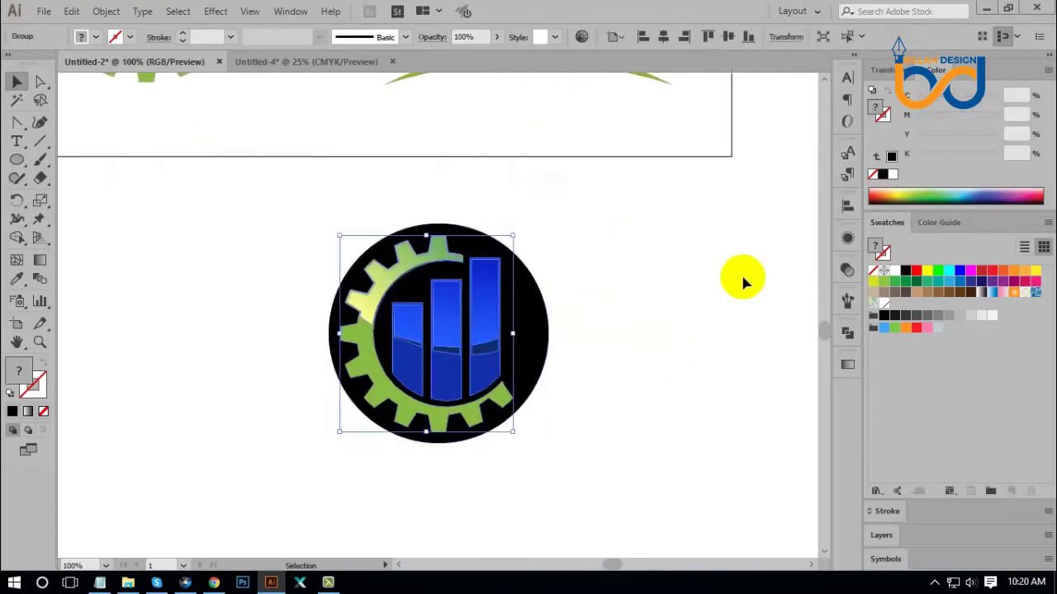
left_click(891, 271)
left_click(659, 388)
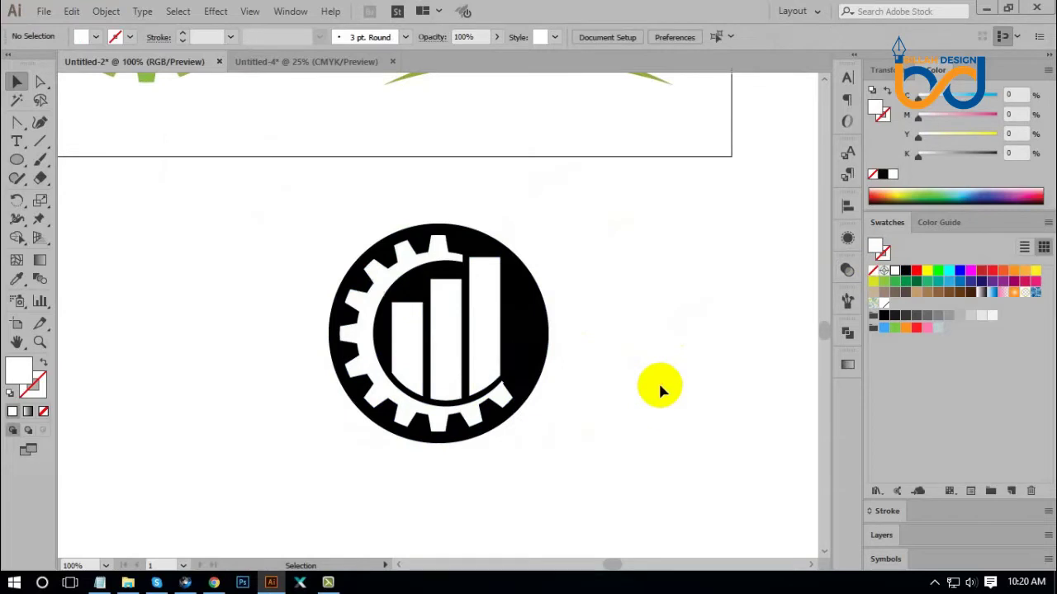
Knock the white gear and bars out of the black circle with Pathfinder Minus Front.
left_click_drag(637, 290, 328, 456)
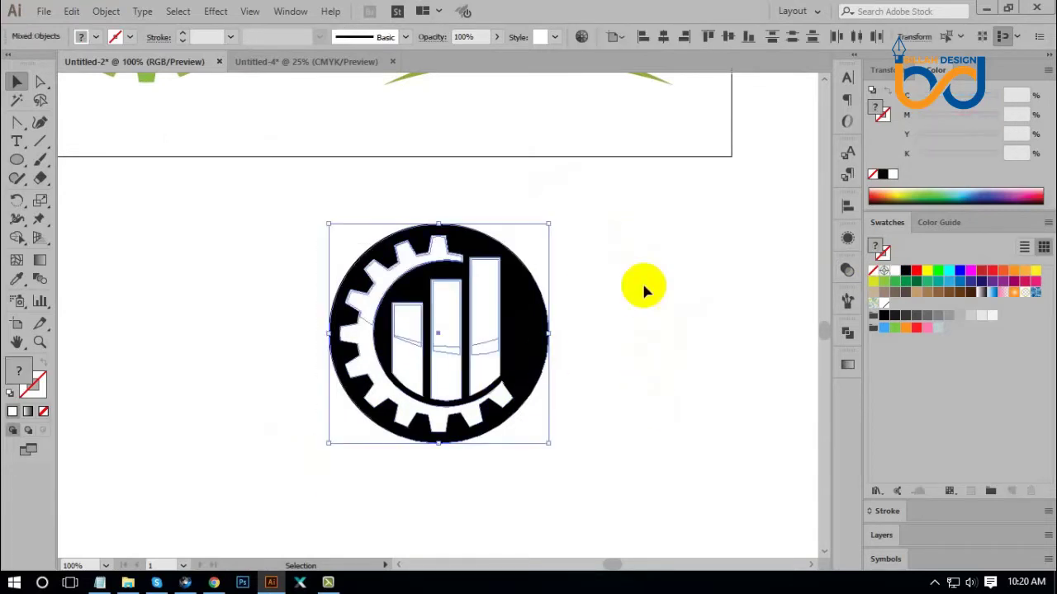
left_click(848, 333)
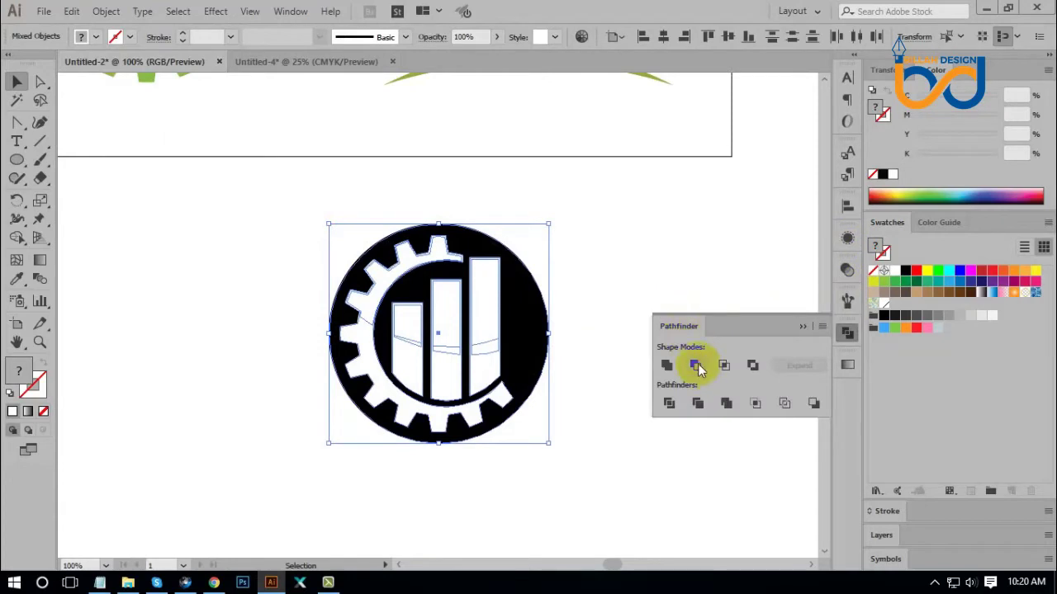
left_click(697, 365)
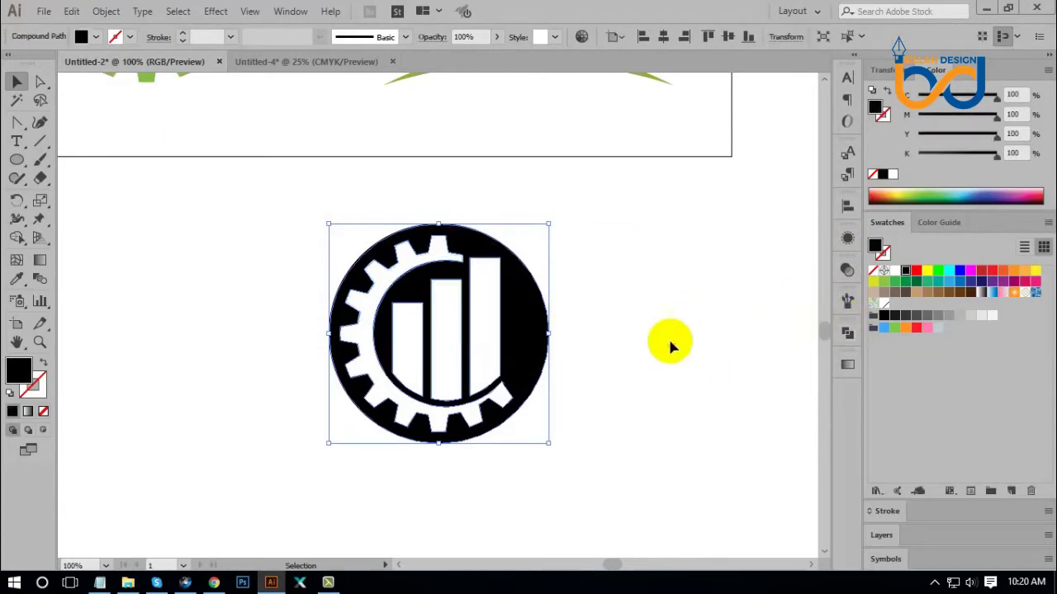
left_click(670, 347)
left_click_drag(538, 318, 566, 326)
left_click(679, 364)
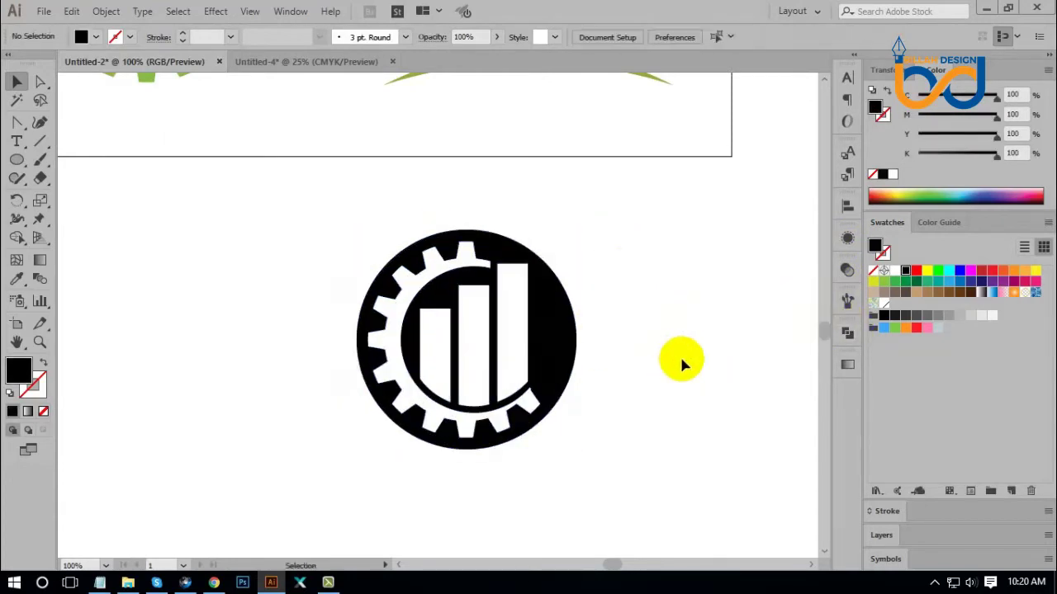
Select the knocked-out gear badge and switch to the Untitled-4 document.
key("ctrl+minus")
left_click_drag(604, 361, 596, 385)
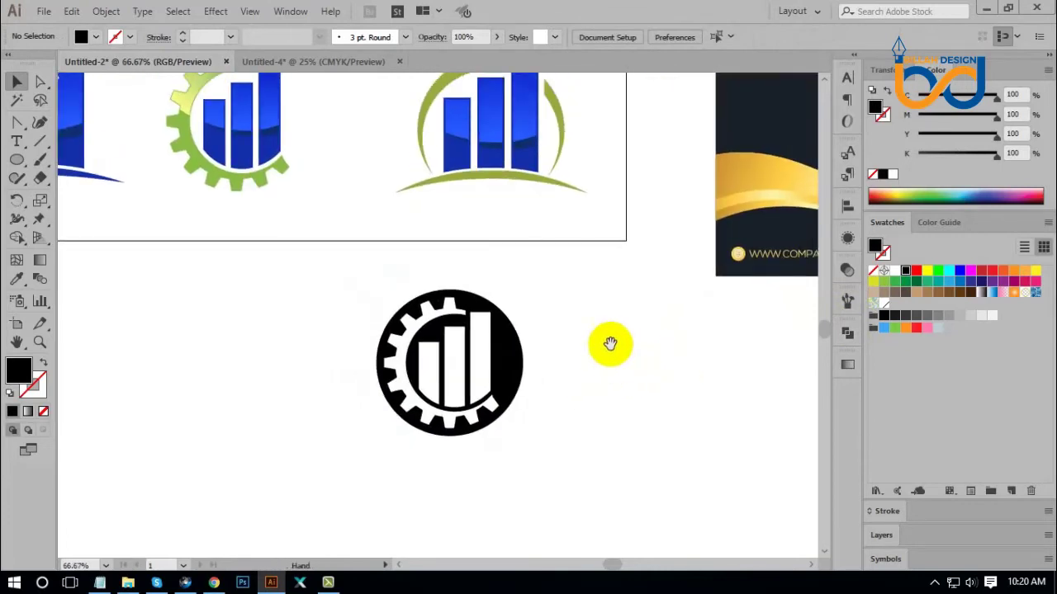
left_click_drag(608, 346, 566, 404)
left_click(521, 371)
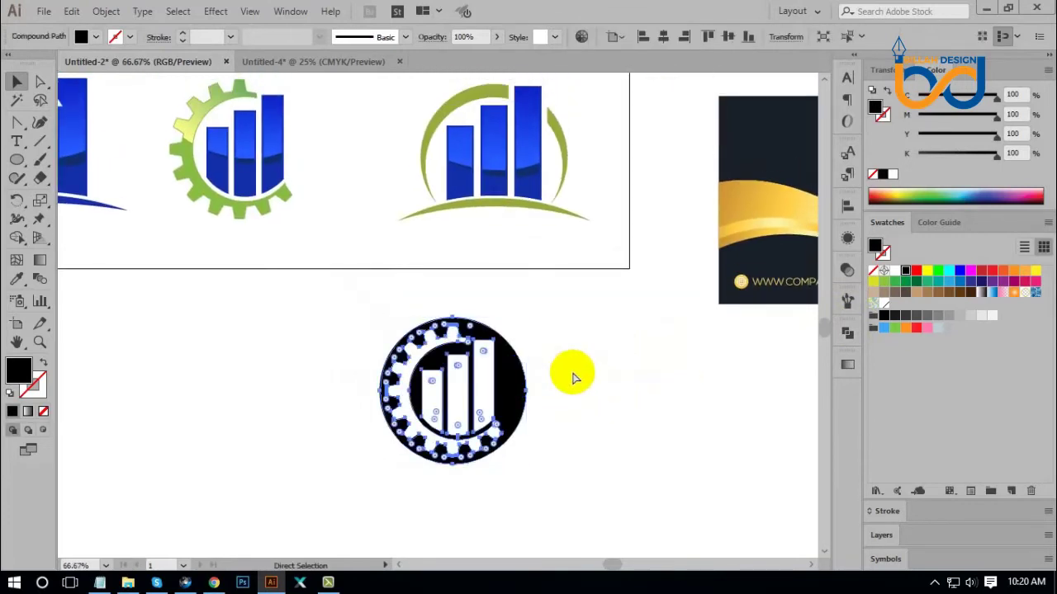
left_click(322, 62)
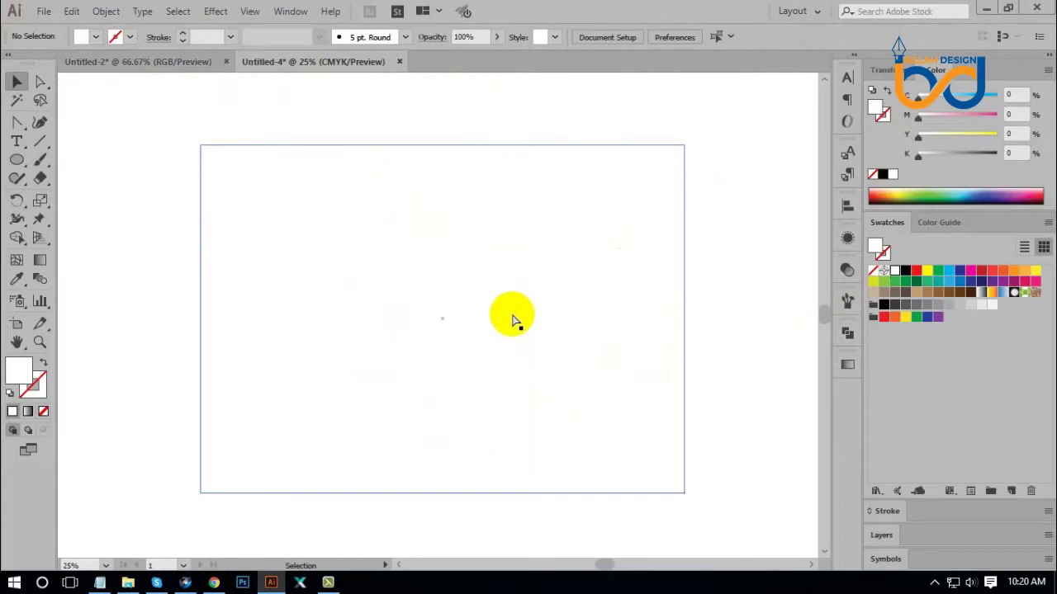
Paste the gear badge into Untitled-4, centre it on the artboard, and enlarge it.
key("ctrl+v")
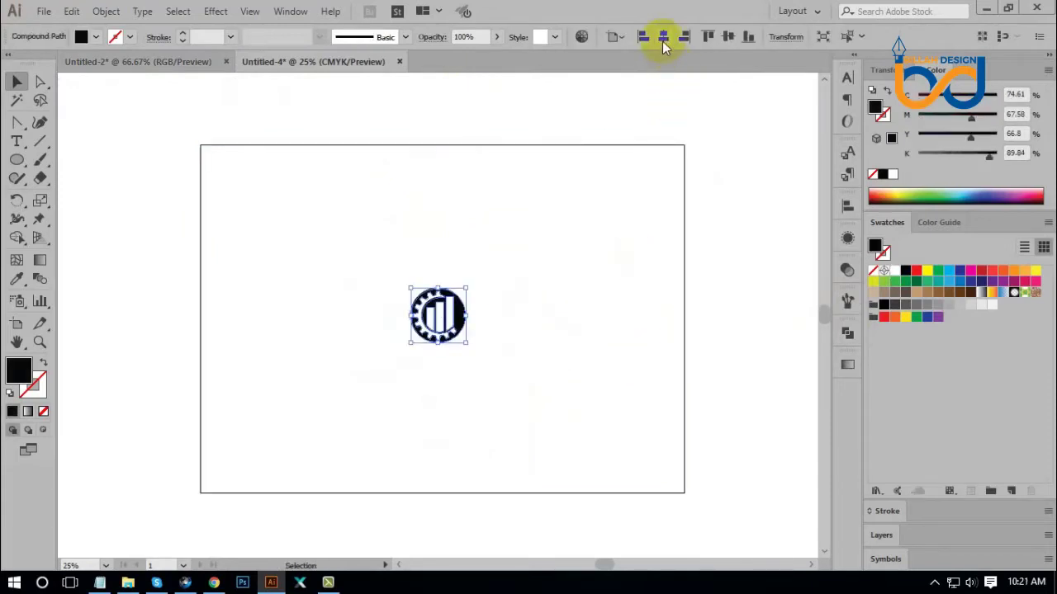
left_click(662, 39)
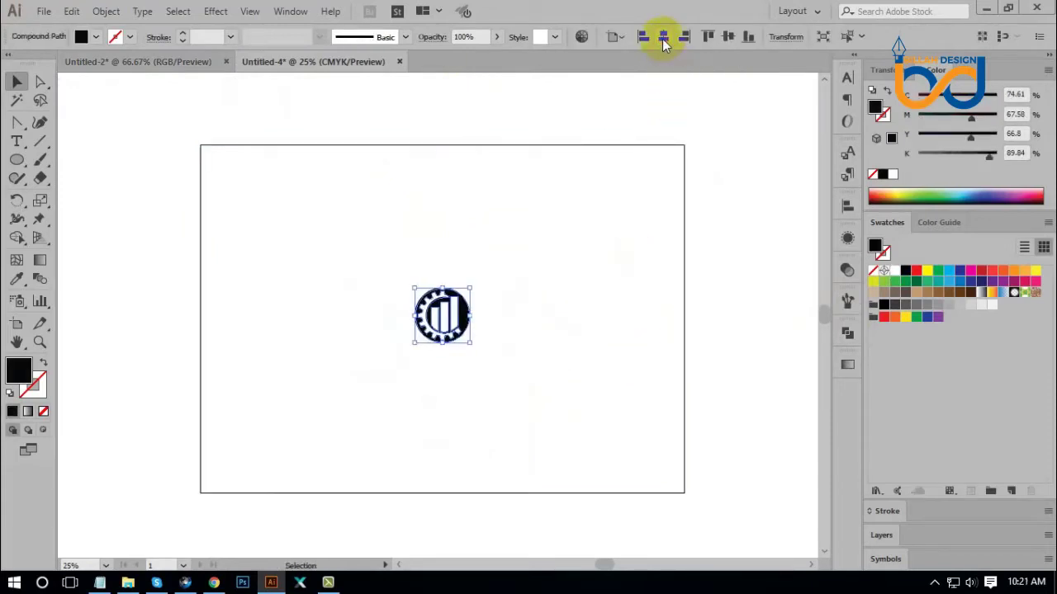
left_click(722, 38)
left_click(731, 283)
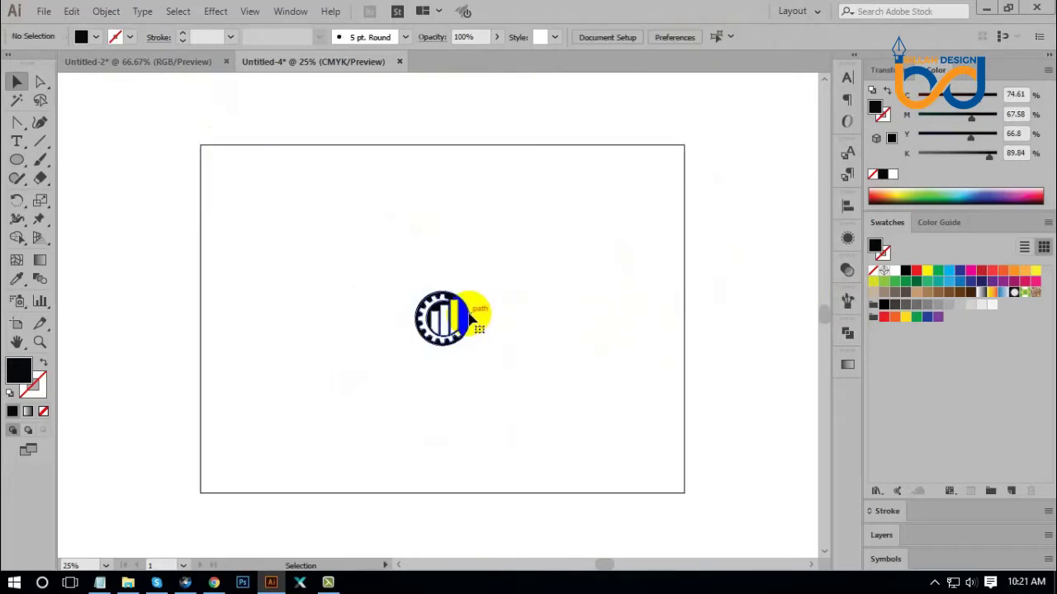
left_click(471, 314)
left_click_drag(442, 290, 449, 243)
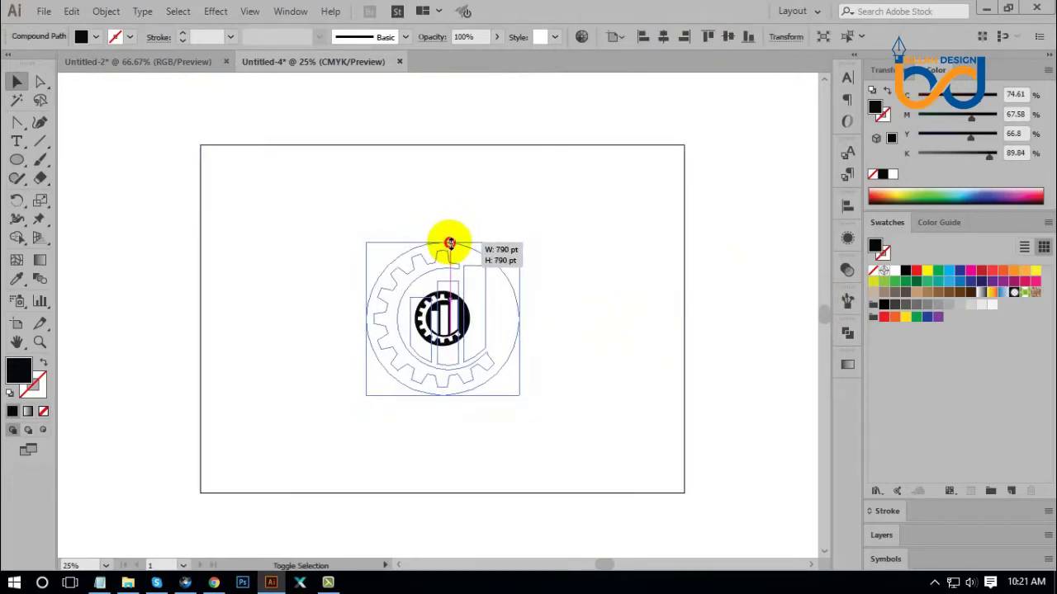
left_click(712, 378)
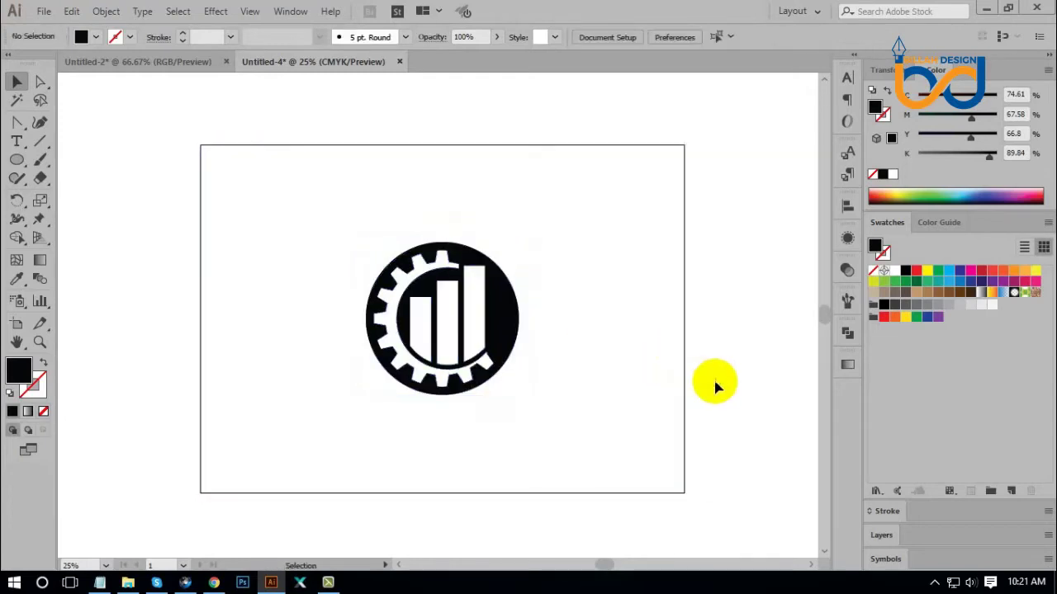
left_click_drag(717, 354, 724, 347)
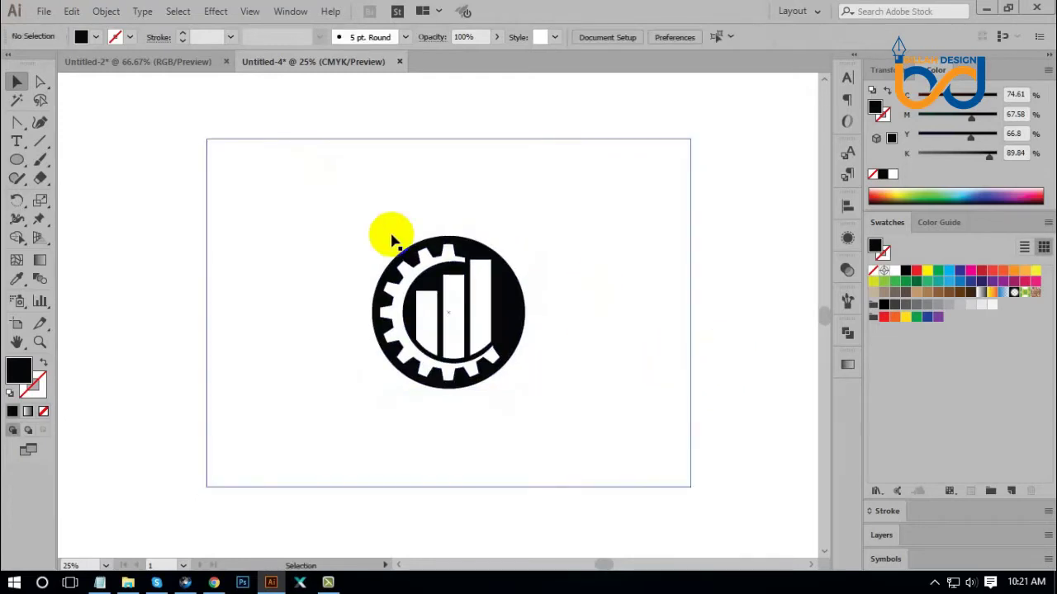
left_click_drag(445, 246, 464, 266)
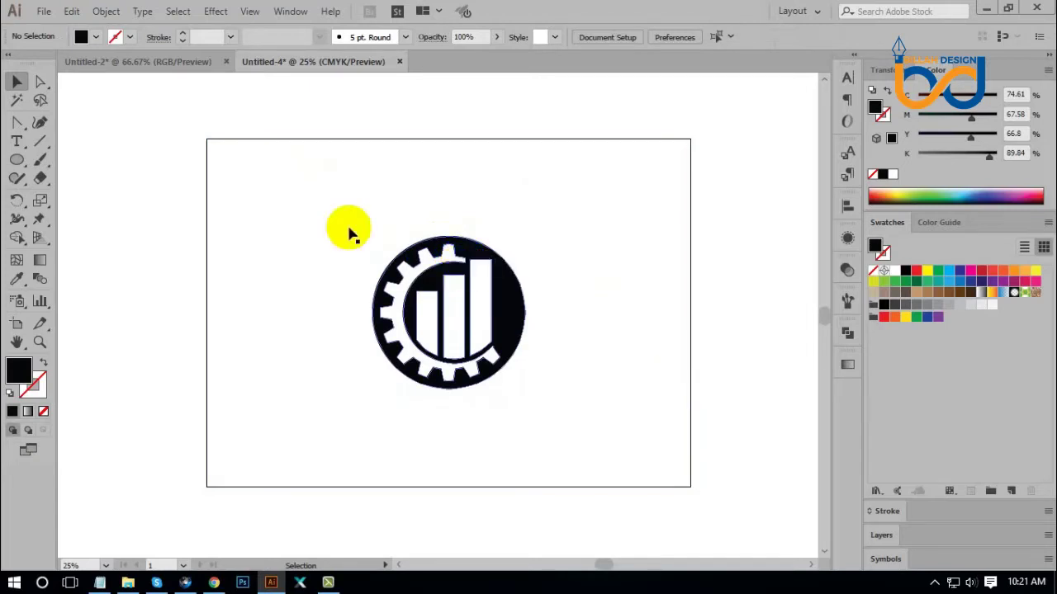
left_click(229, 171)
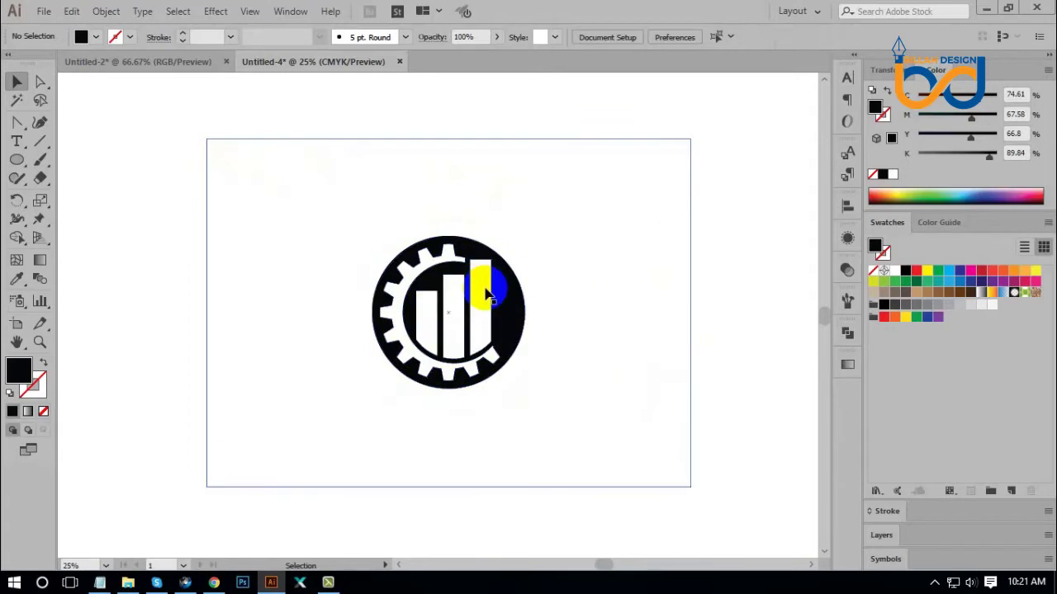
Alt-drag a duplicate of the badge to sit level beside the original.
key("space")
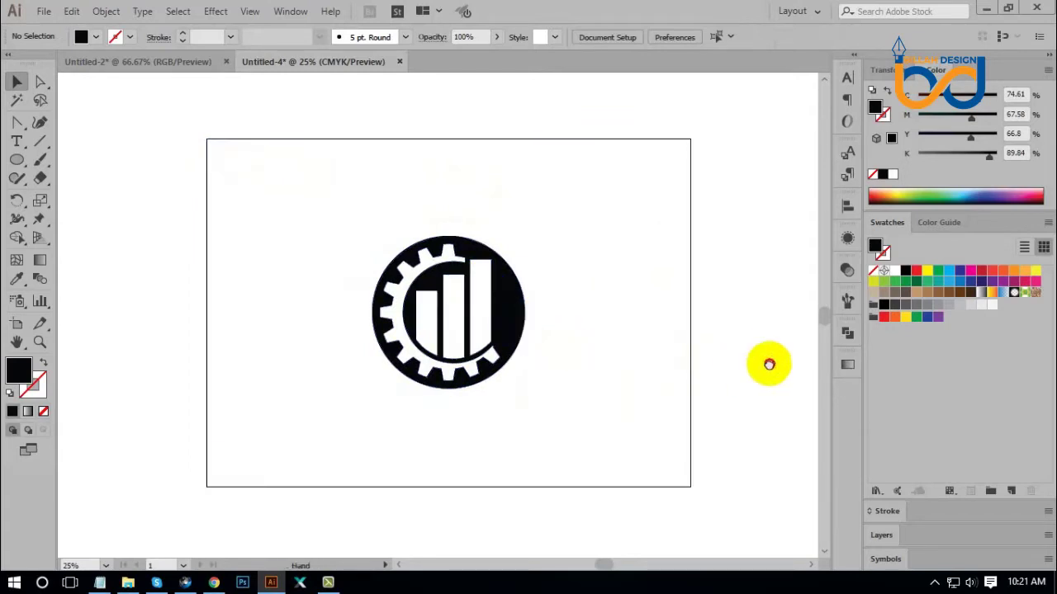
left_click_drag(769, 364, 806, 364)
left_click_drag(548, 313, 419, 314)
left_click_drag(548, 325, 641, 331)
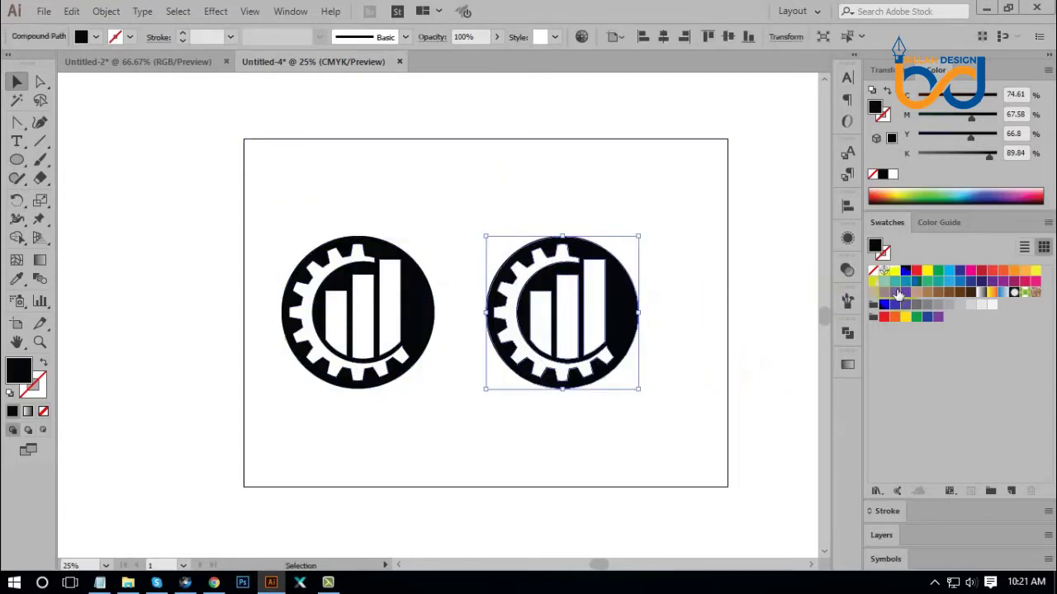
Fill the right-hand badge with dark blue using Color panel values C 87, M 65, Y 0, K 16.
left_click(948, 271)
left_click(945, 115)
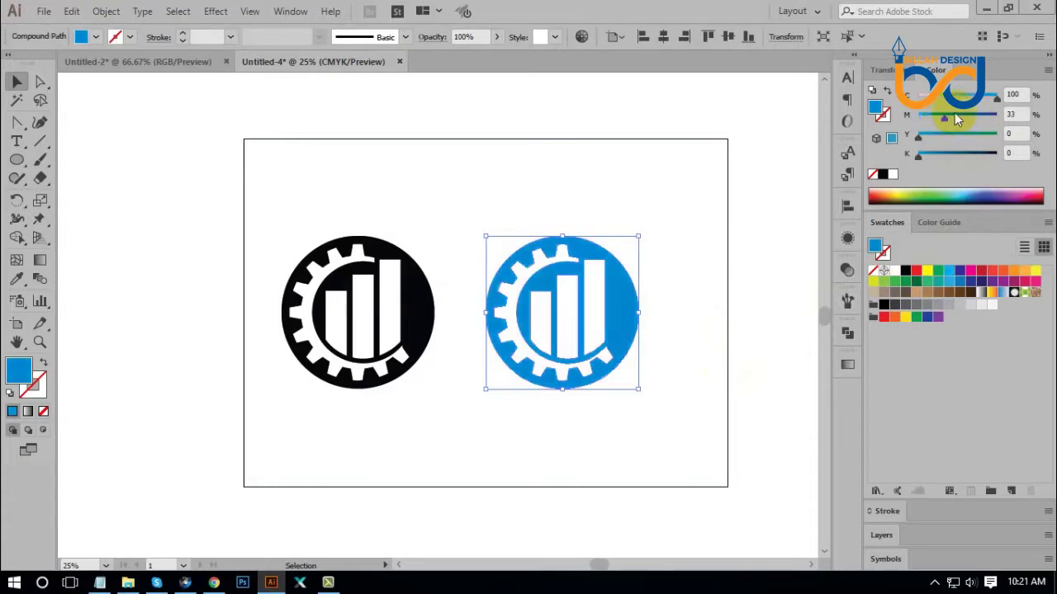
left_click(955, 116)
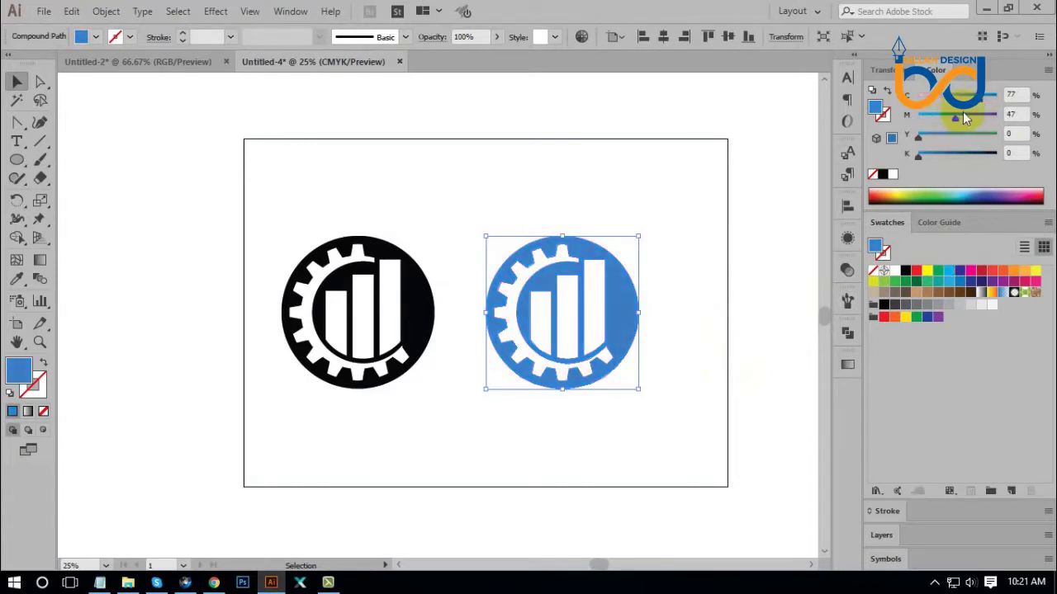
left_click(986, 98)
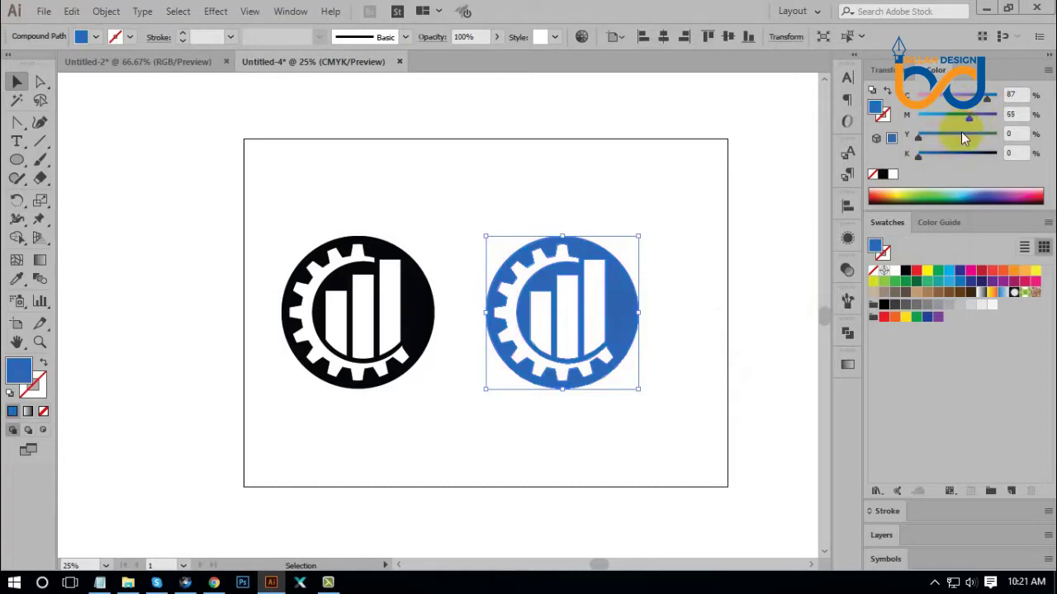
left_click(932, 156)
left_click(781, 249)
key("ctrl+0")
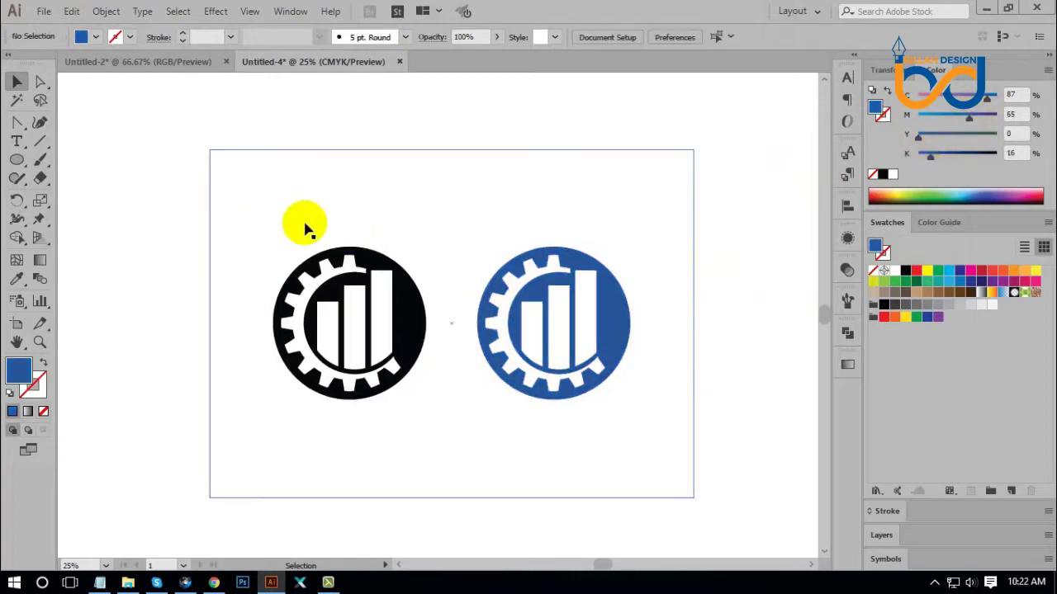
Save the document to the Desktop as Illustrator EPS, named Untitled-4.eps.
left_click(44, 13)
left_click(92, 154)
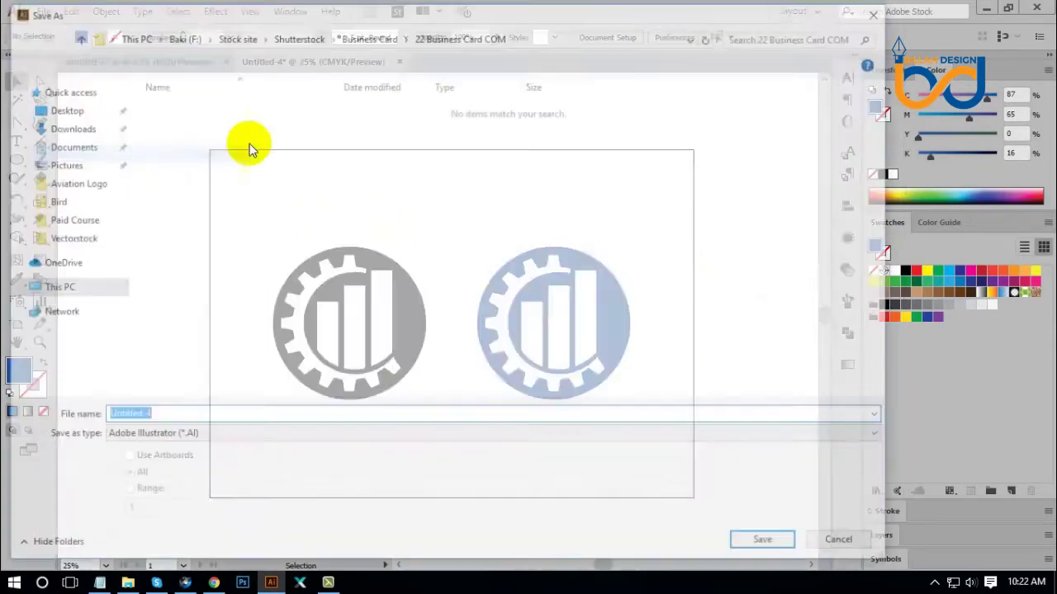
left_click(62, 109)
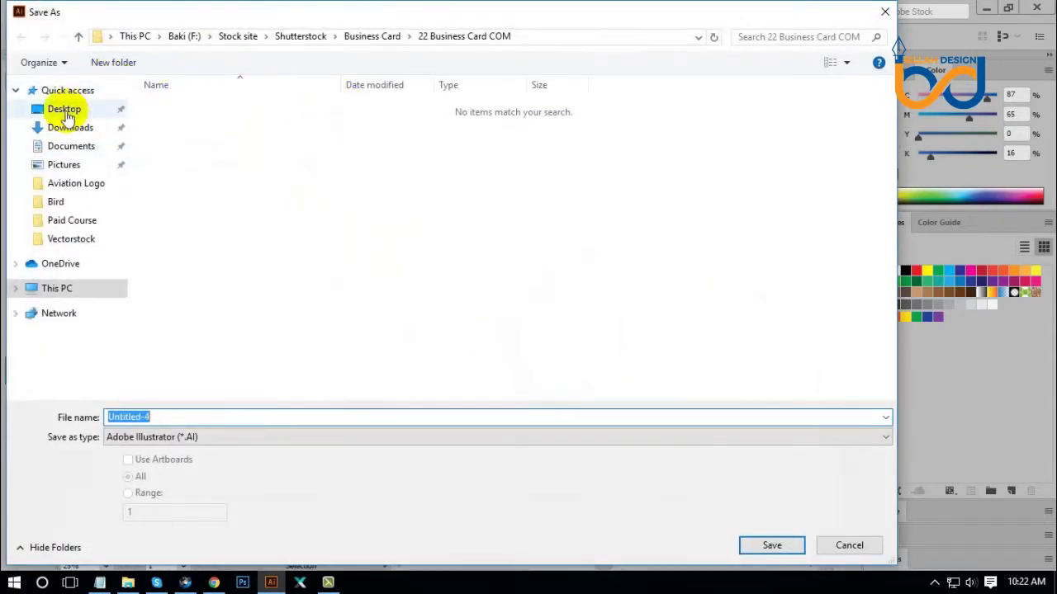
left_click(218, 439)
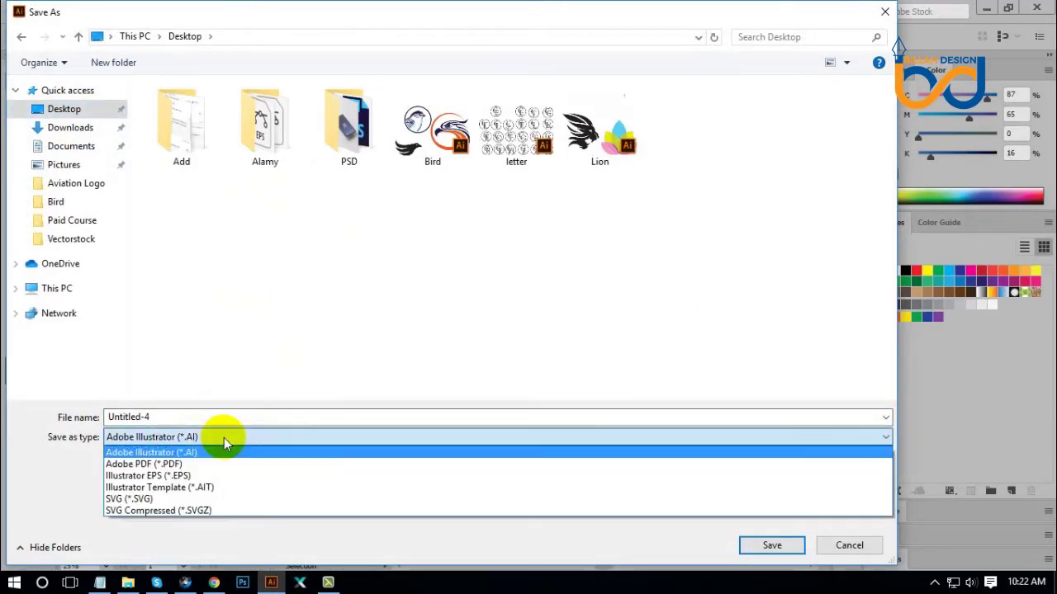
left_click(195, 479)
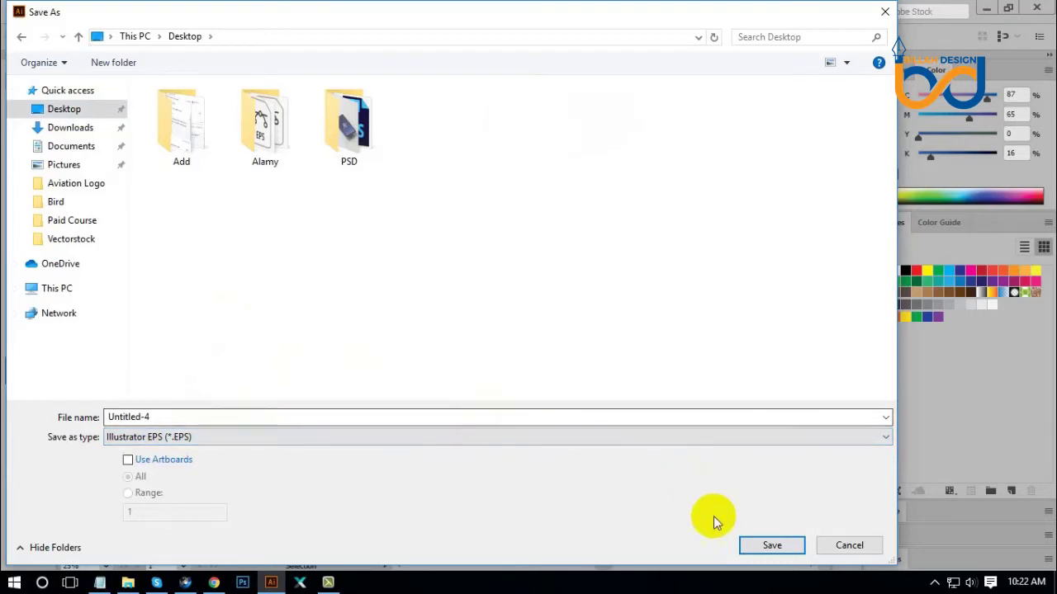
left_click(771, 548)
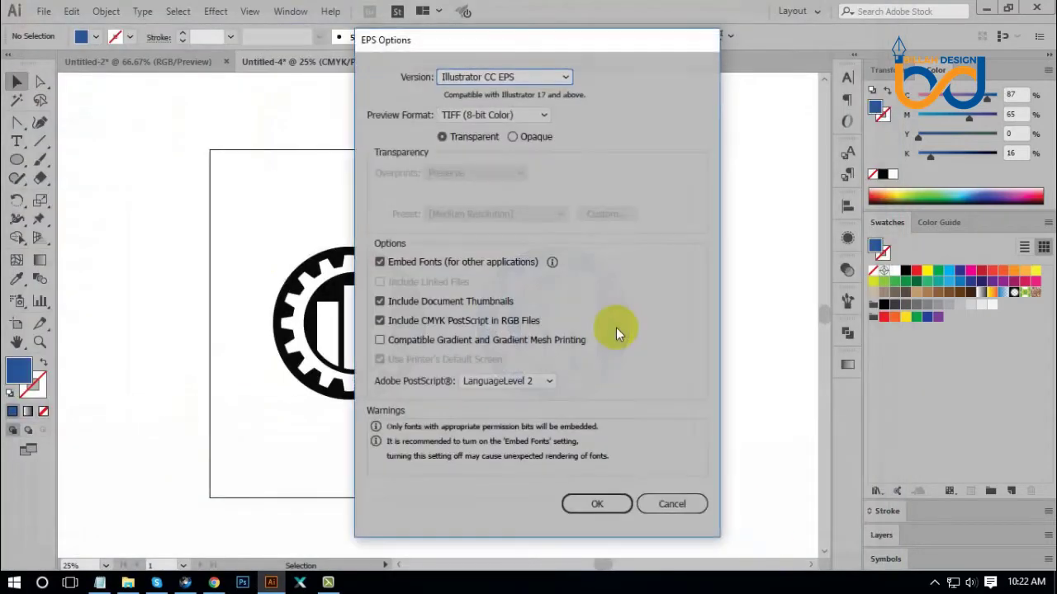
Choose Illustrator 10 EPS compatibility in EPS Options and confirm the save.
left_click_drag(580, 43, 572, 33)
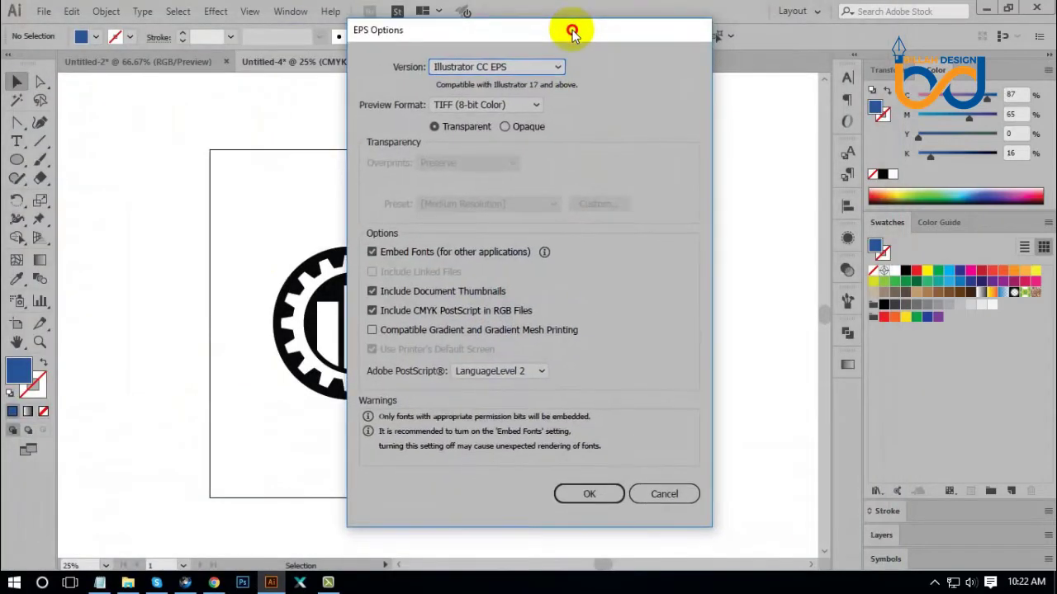
left_click(502, 68)
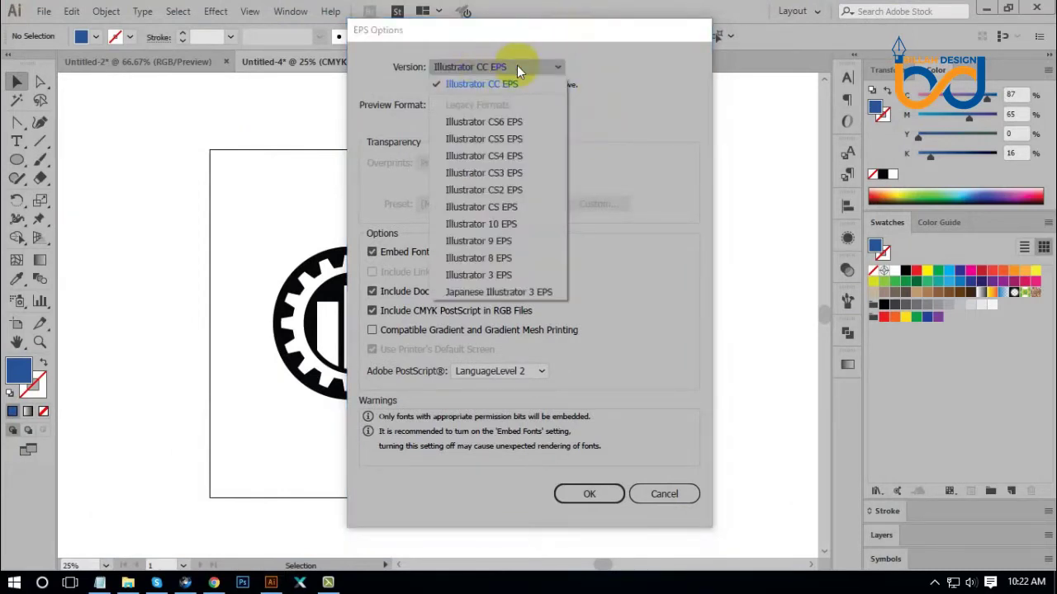
left_click(510, 224)
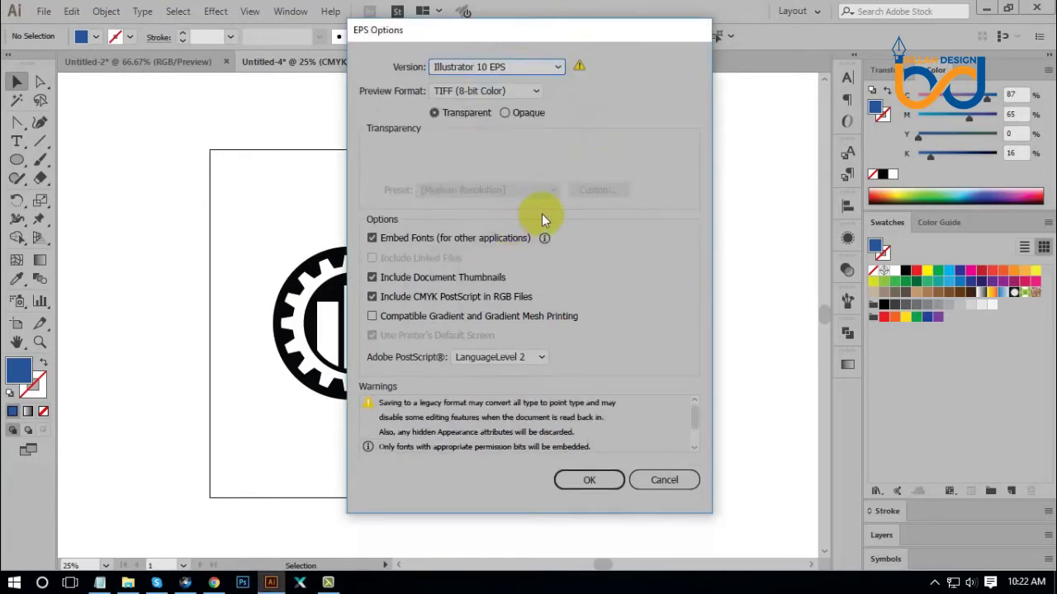
left_click(597, 481)
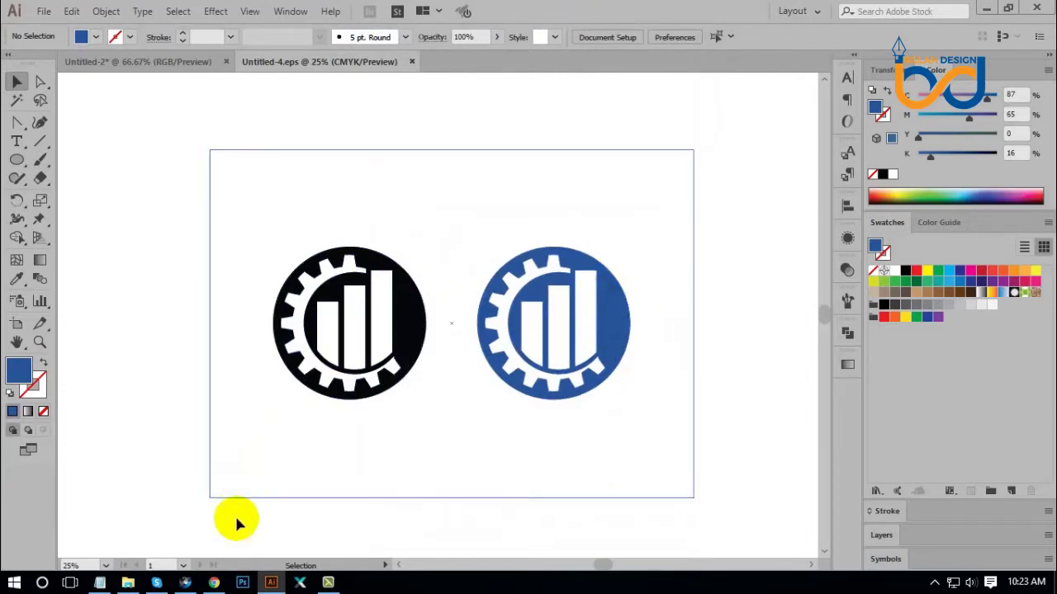
left_click(185, 582)
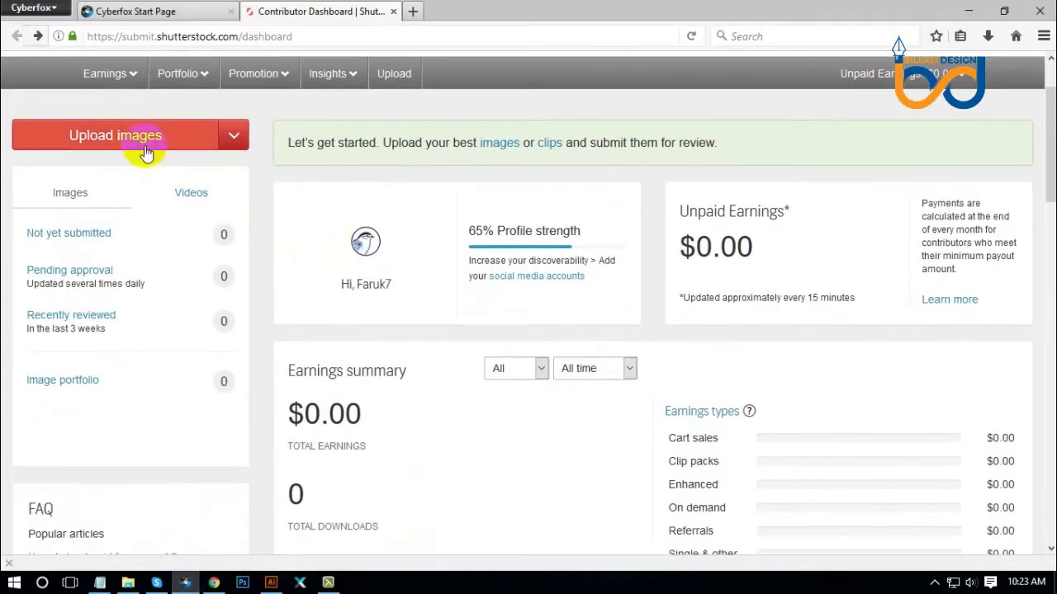
Go to the contributor dashboard's Portfolio > Upload page for images.
left_click(142, 146)
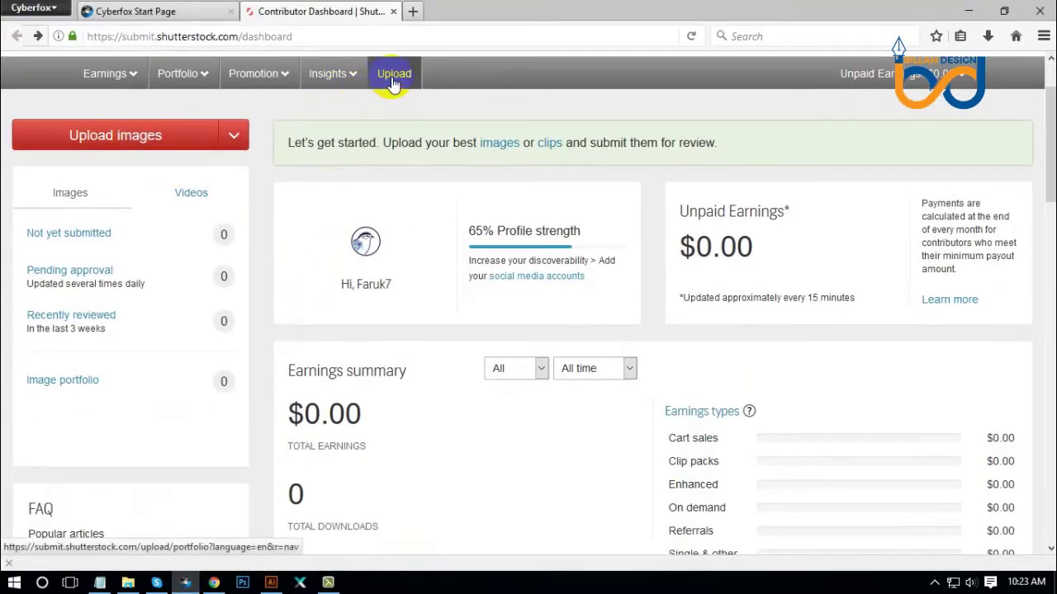
left_click(204, 80)
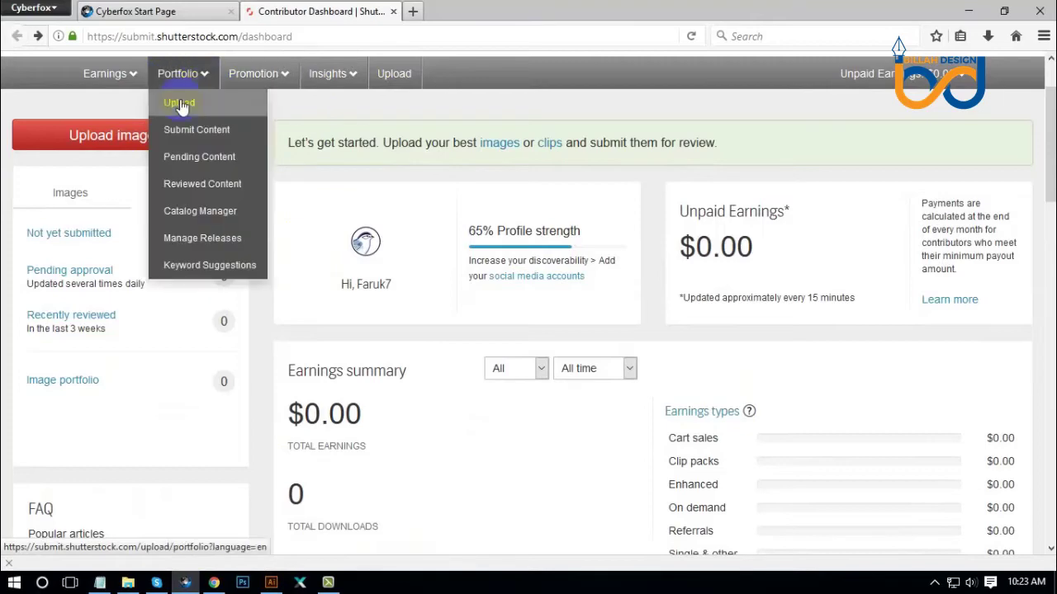
left_click(168, 136)
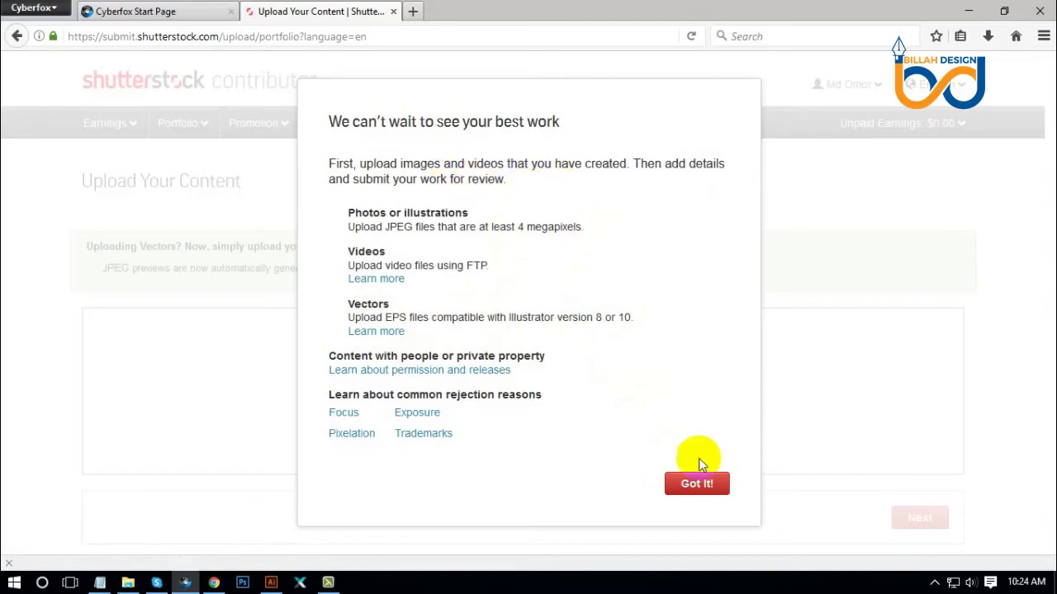
Dismiss the upload guidelines notice and upload Untitled-4.eps from the Desktop.
left_click(698, 484)
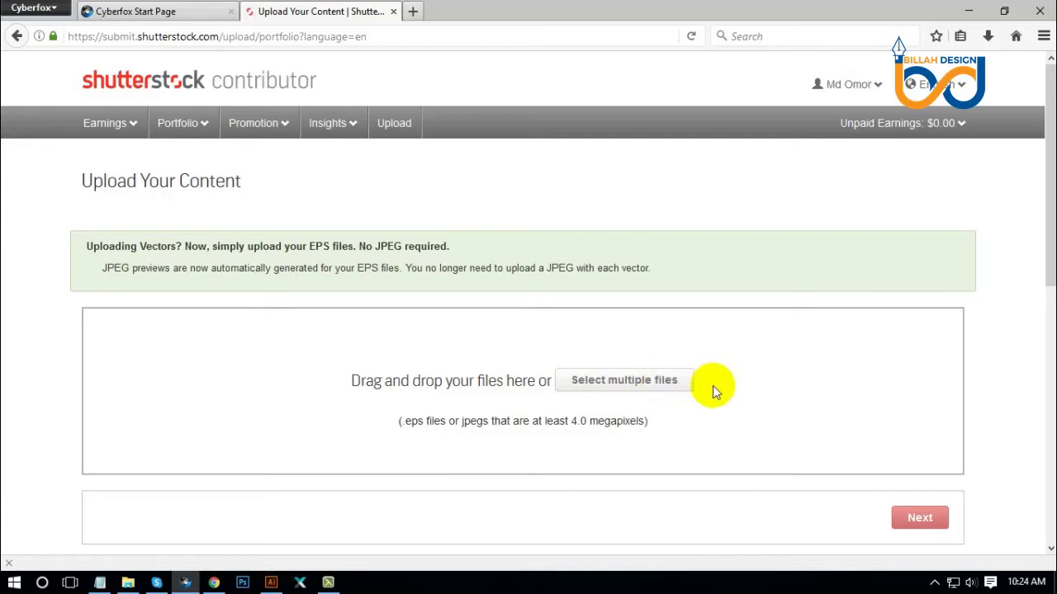
left_click(625, 384)
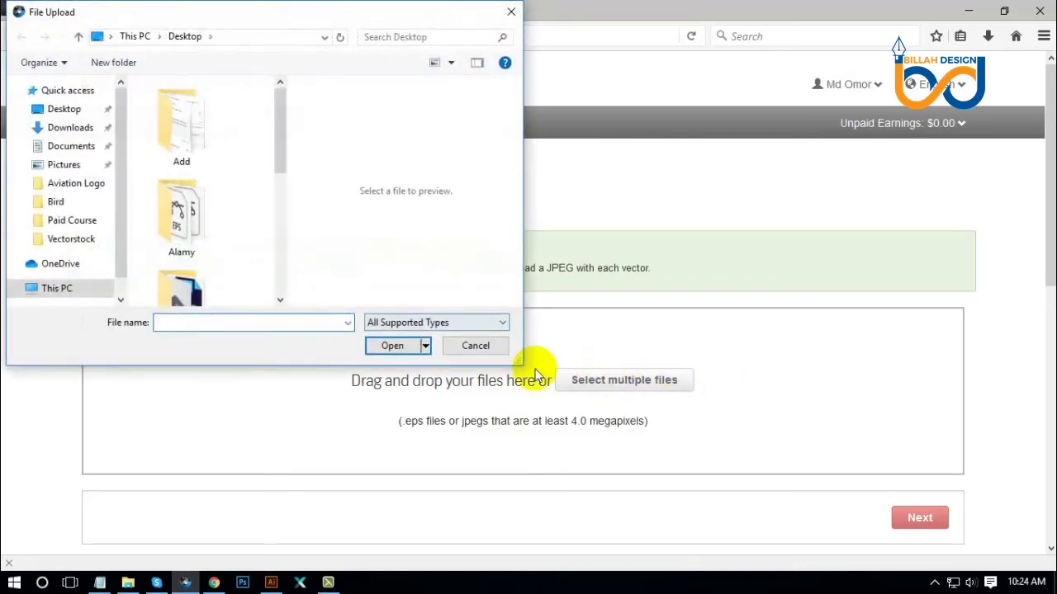
left_click_drag(518, 362, 589, 405)
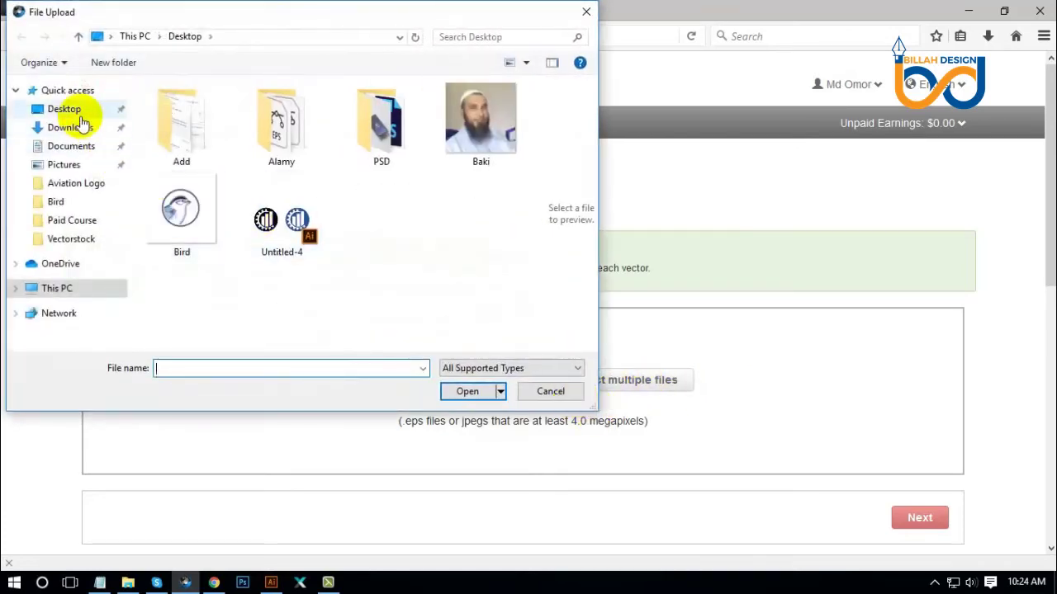
left_click(76, 117)
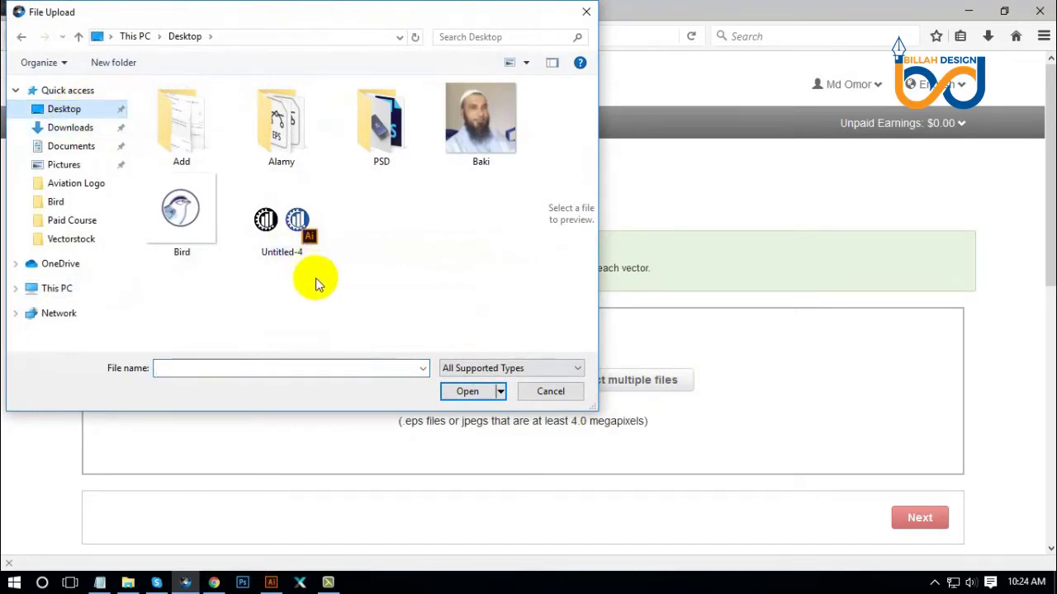
left_click(293, 230)
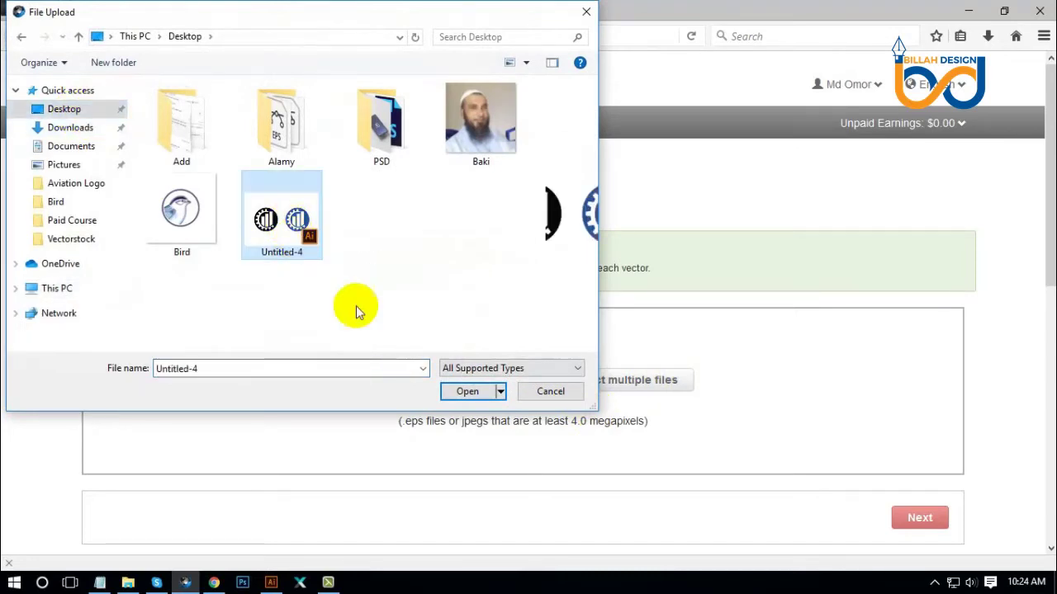
left_click(467, 392)
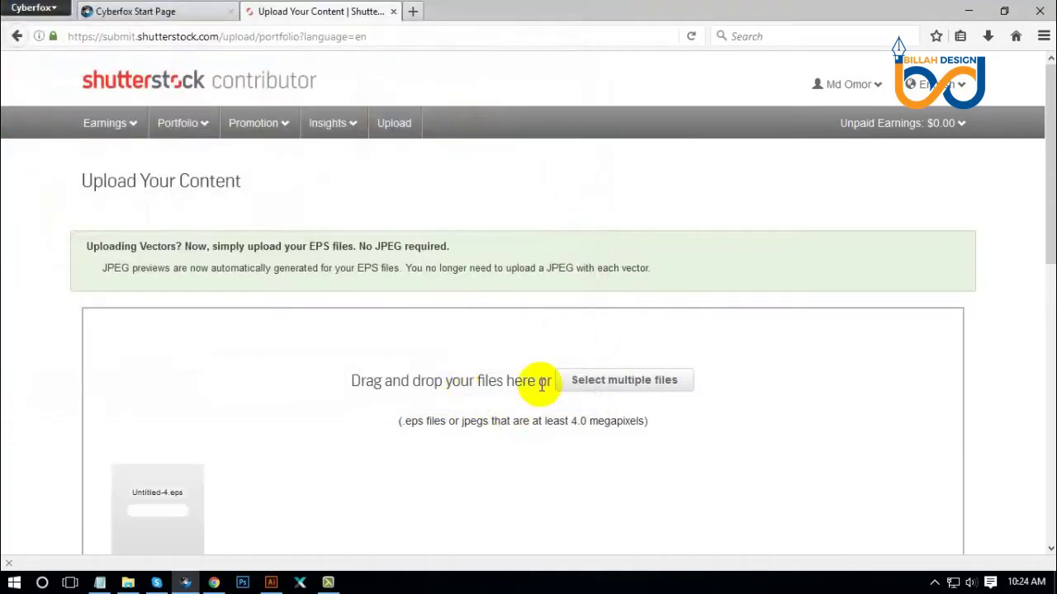
Wait for the Untitled-4.eps upload to finish, then scroll to the Next button.
scroll(259, 371, "down", 2)
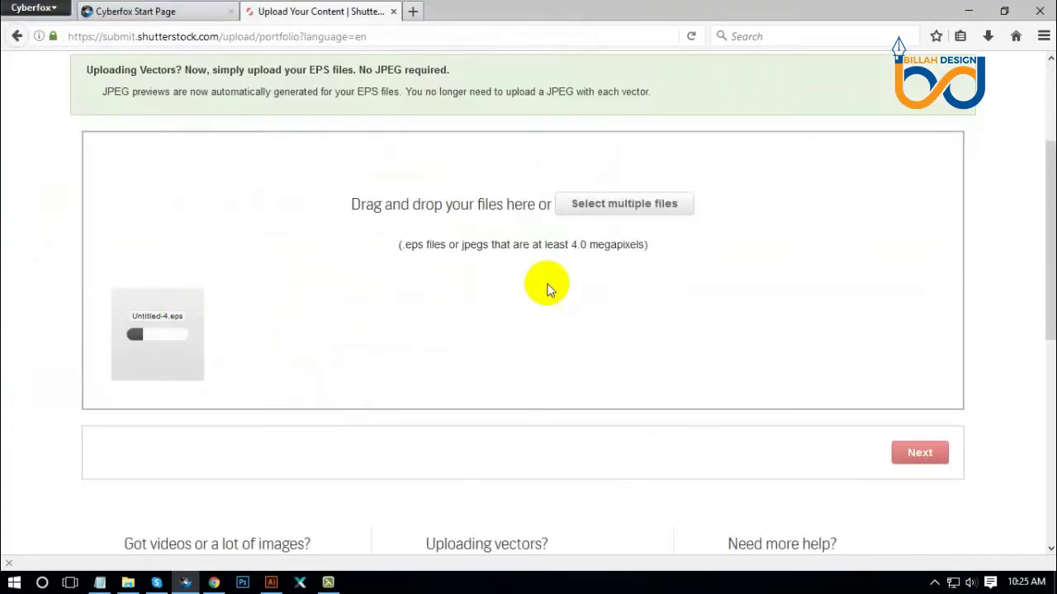
mouse_move(171, 334)
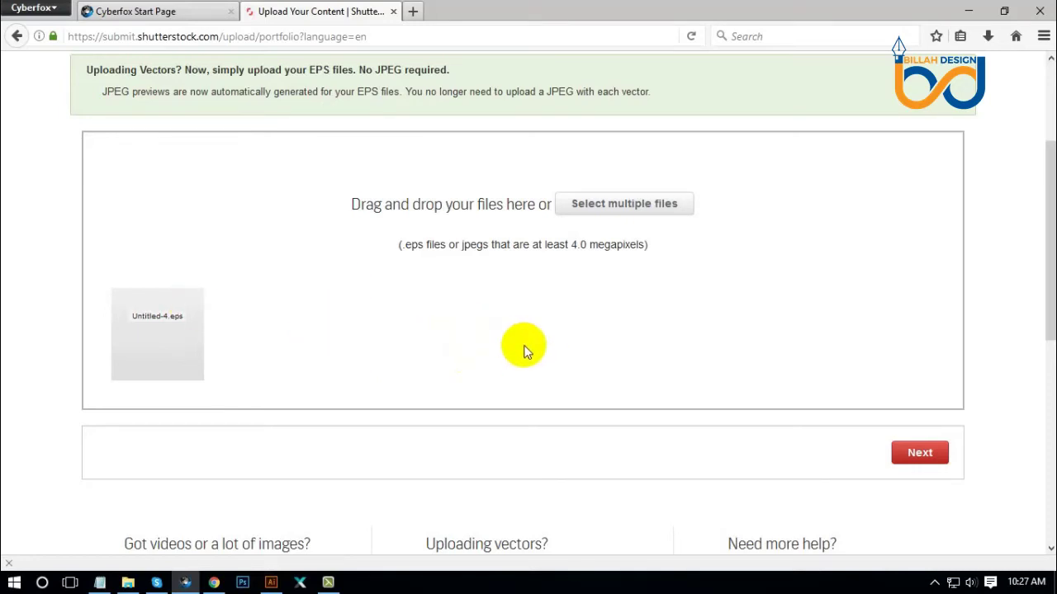
scroll(553, 335, "up", 4)
scroll(554, 335, "down", 4)
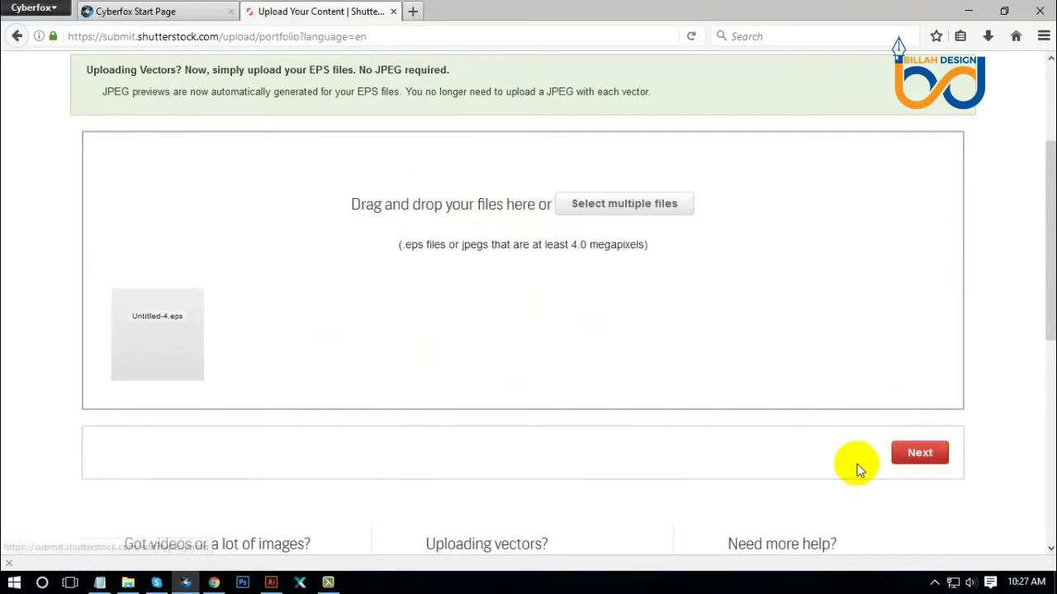
Continue to submission and close the 'Add details and submit your work' tips popup.
left_click(923, 464)
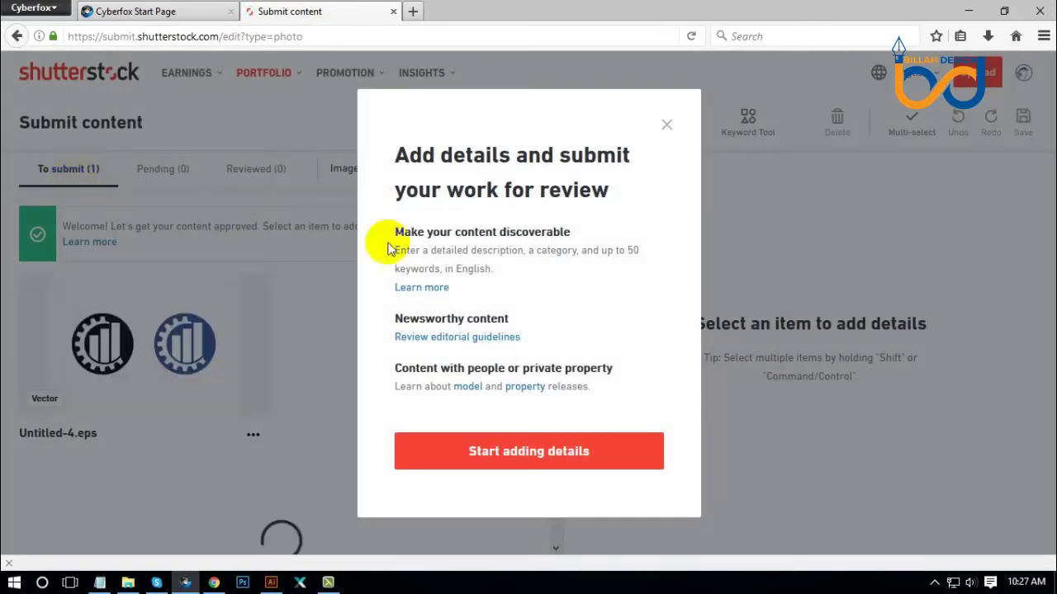
left_click(526, 462)
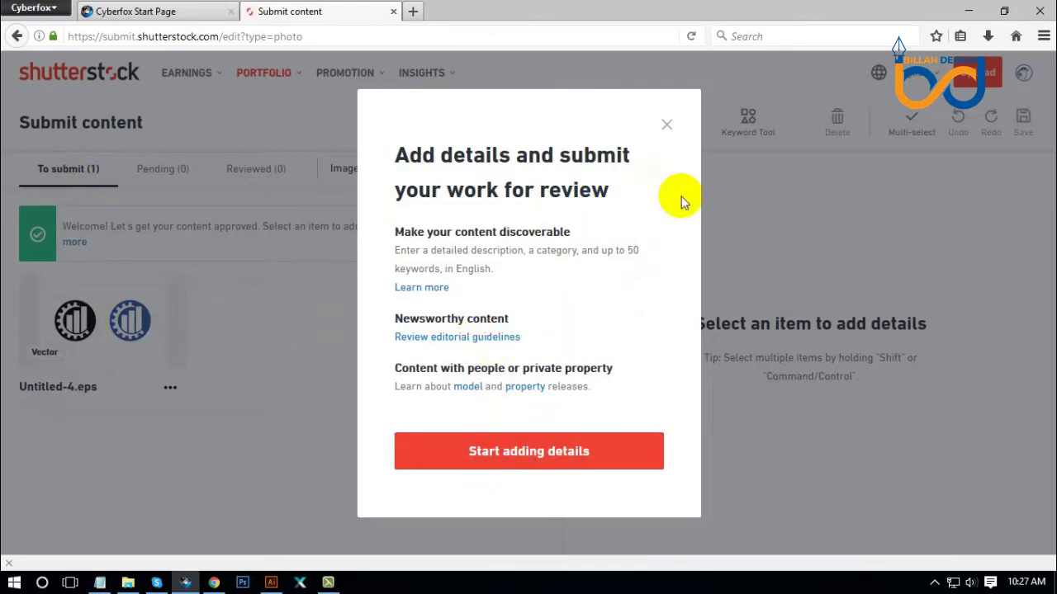
left_click(667, 125)
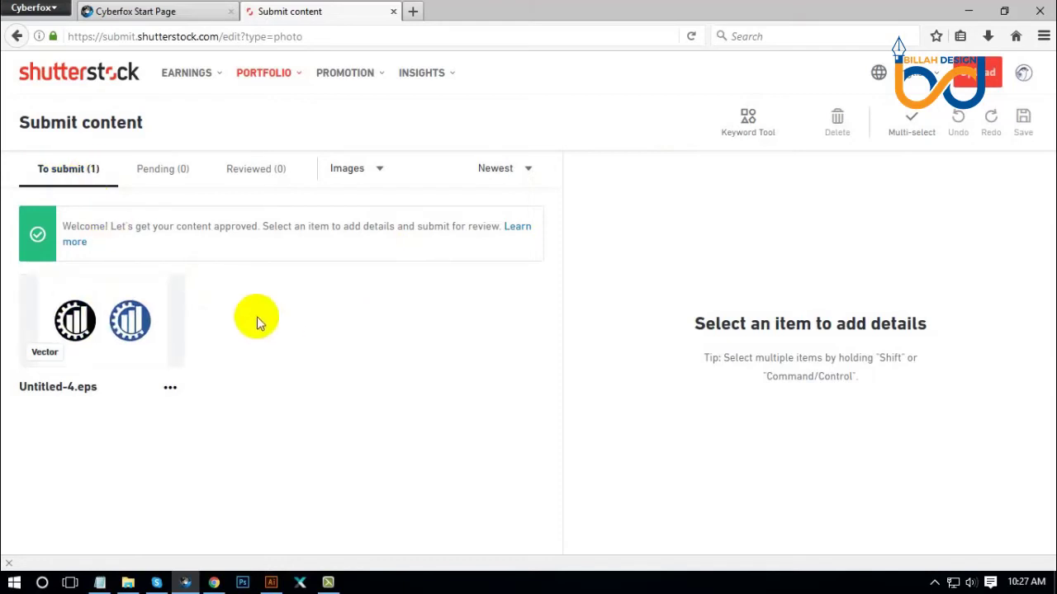
Select Untitled-4.eps, review its details panel, and place the cursor in the Description field.
left_click(42, 297)
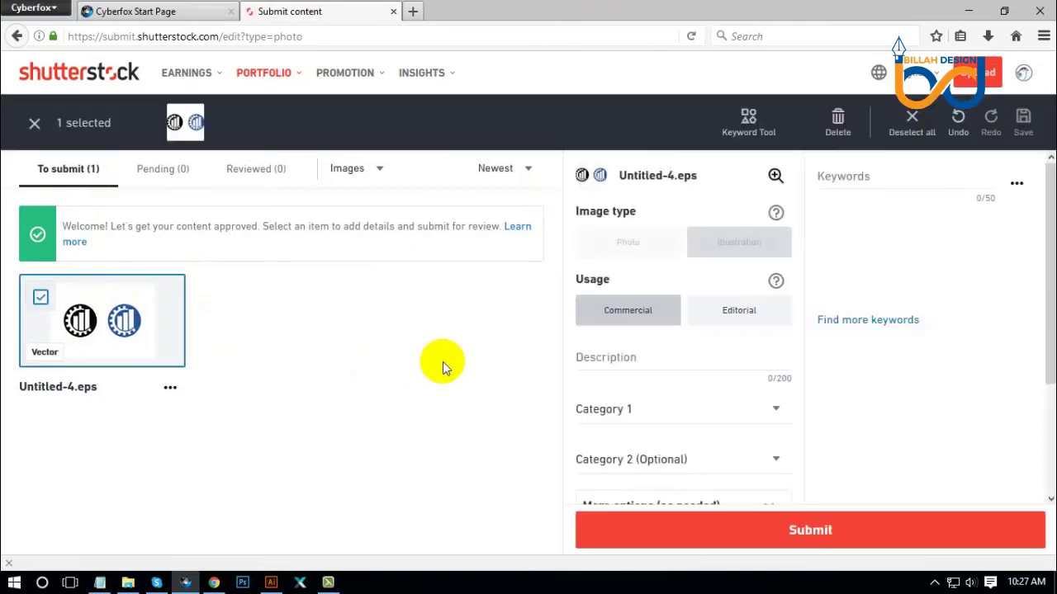
scroll(879, 376, "down", 3)
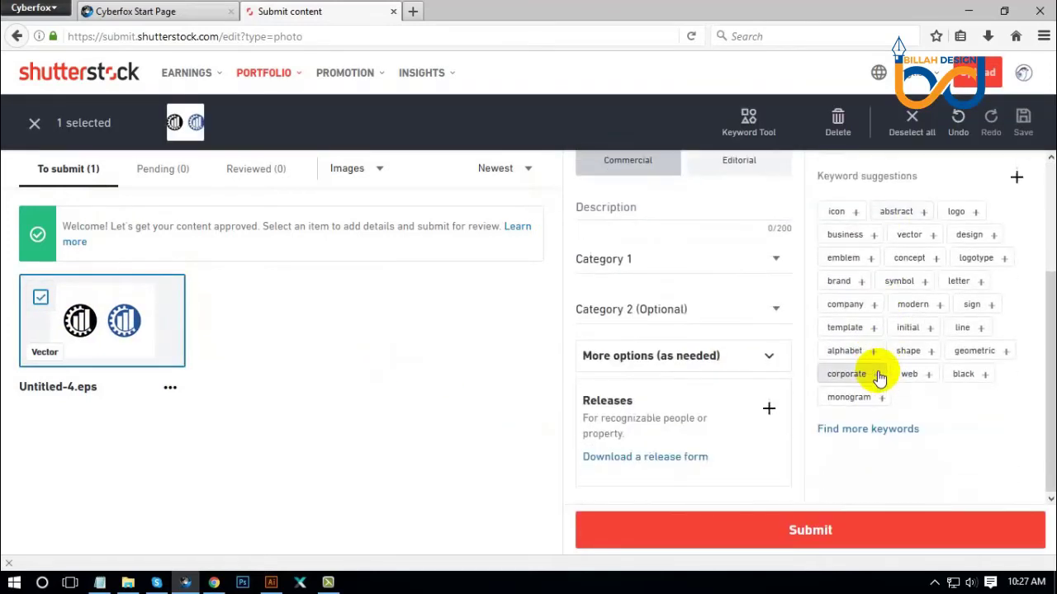
scroll(873, 377, "up", 3)
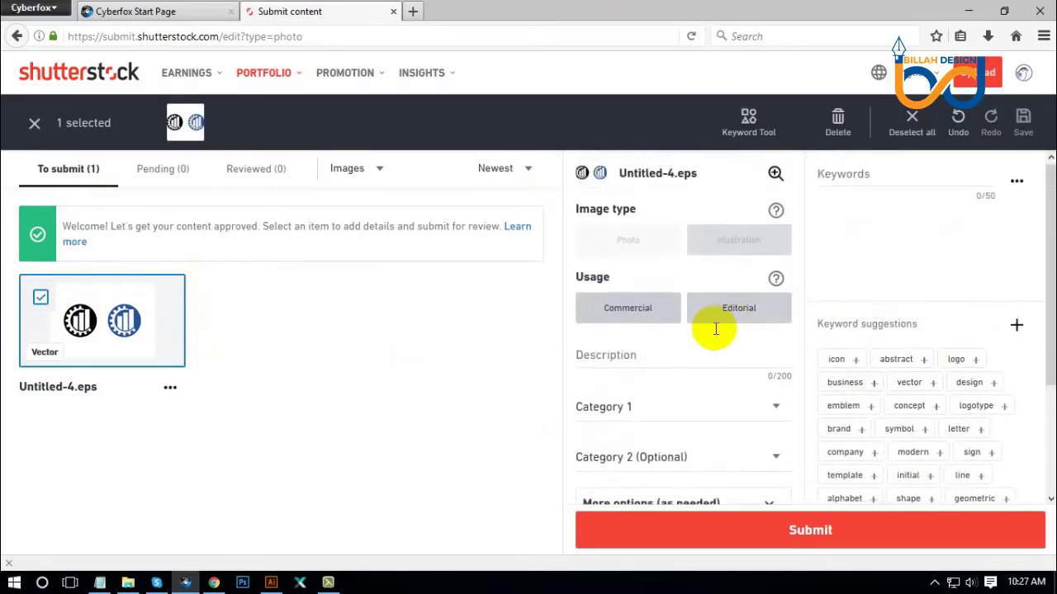
scroll(637, 276, "down", 2)
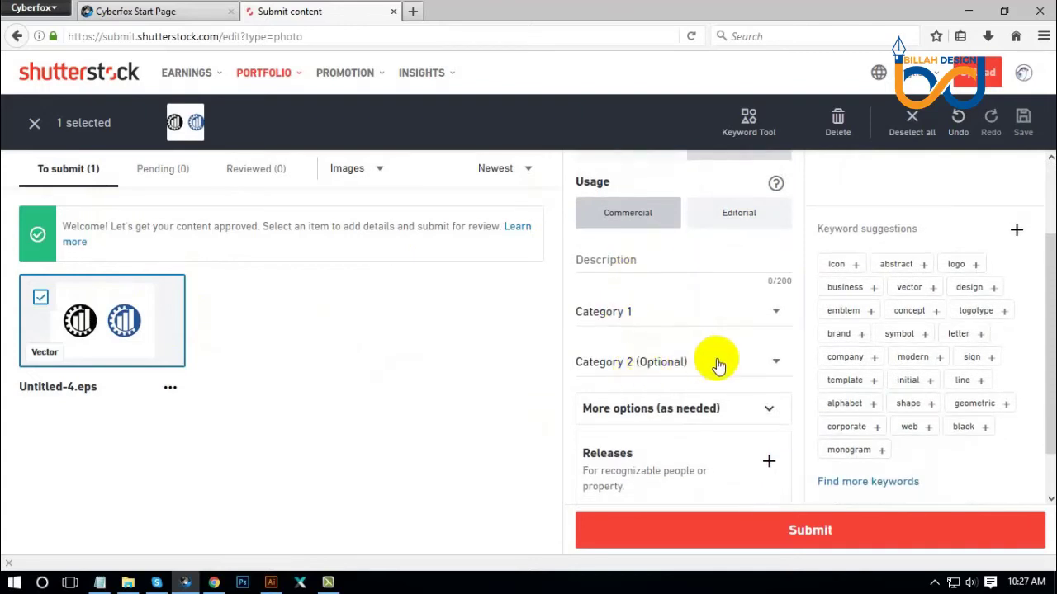
scroll(713, 361, "down", 1)
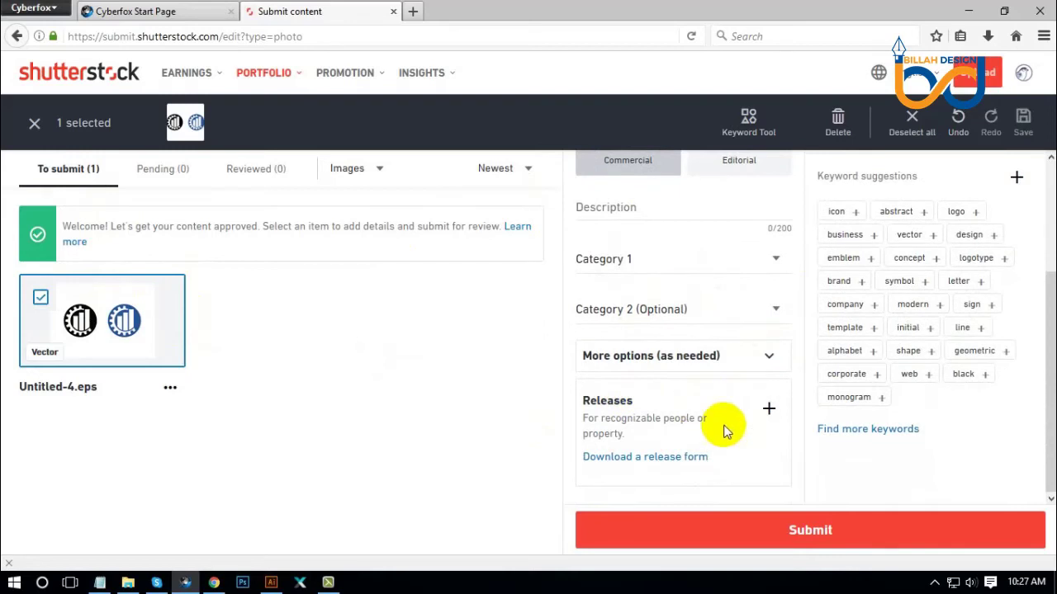
scroll(727, 425, "up", 3)
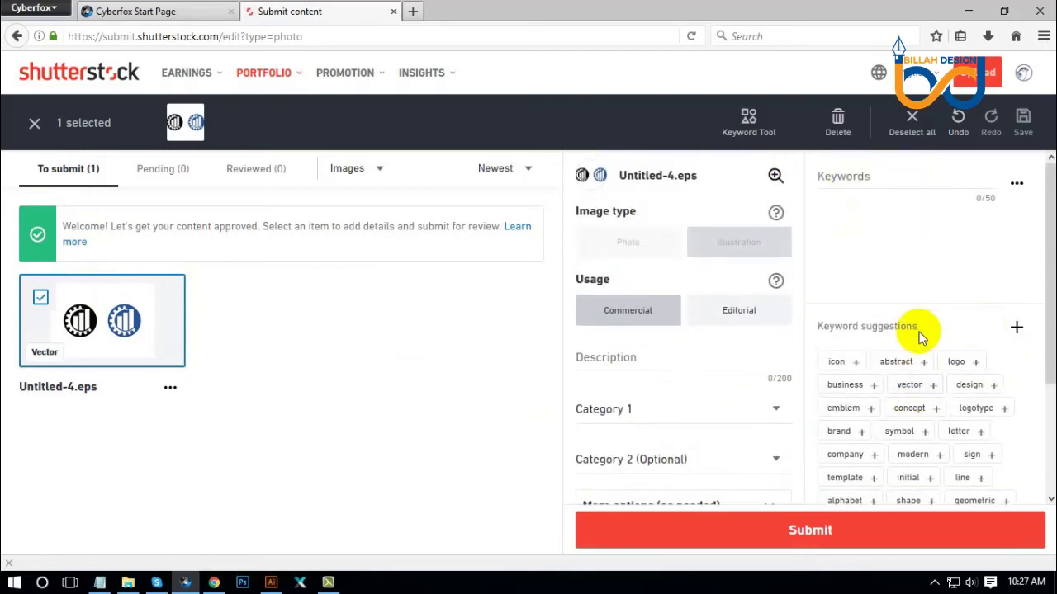
left_click(640, 360)
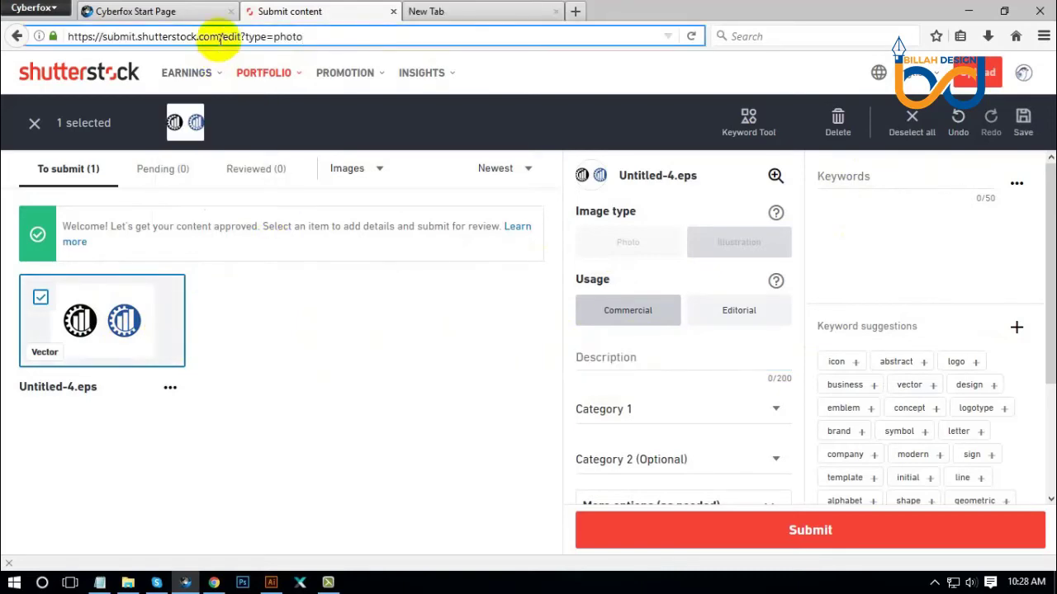
Copy the shutterstock.com address and load it in the empty new tab.
left_click_drag(217, 37, 138, 36)
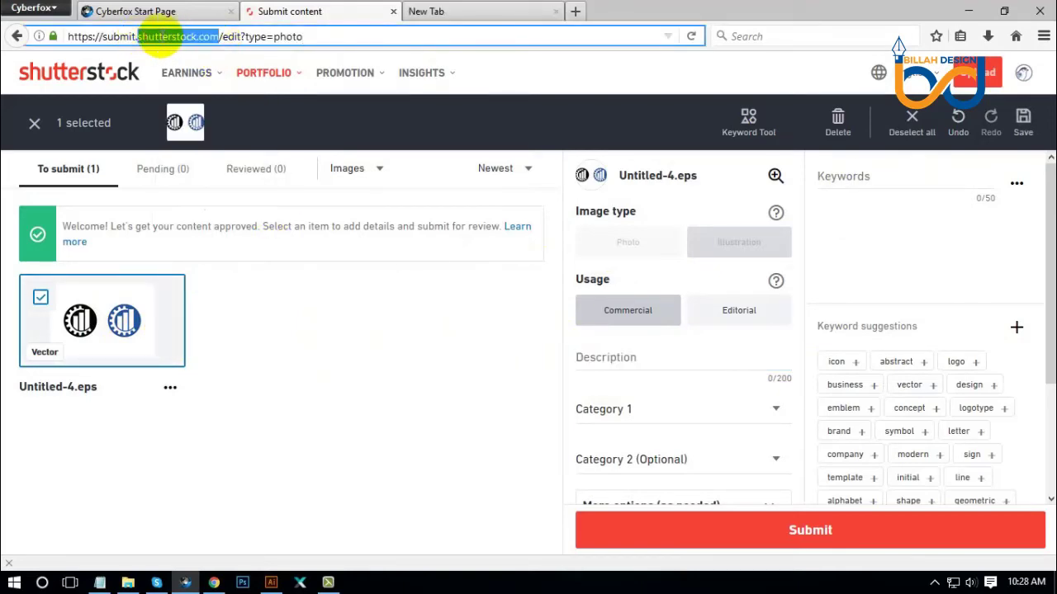
right_click(177, 41)
left_click(200, 86)
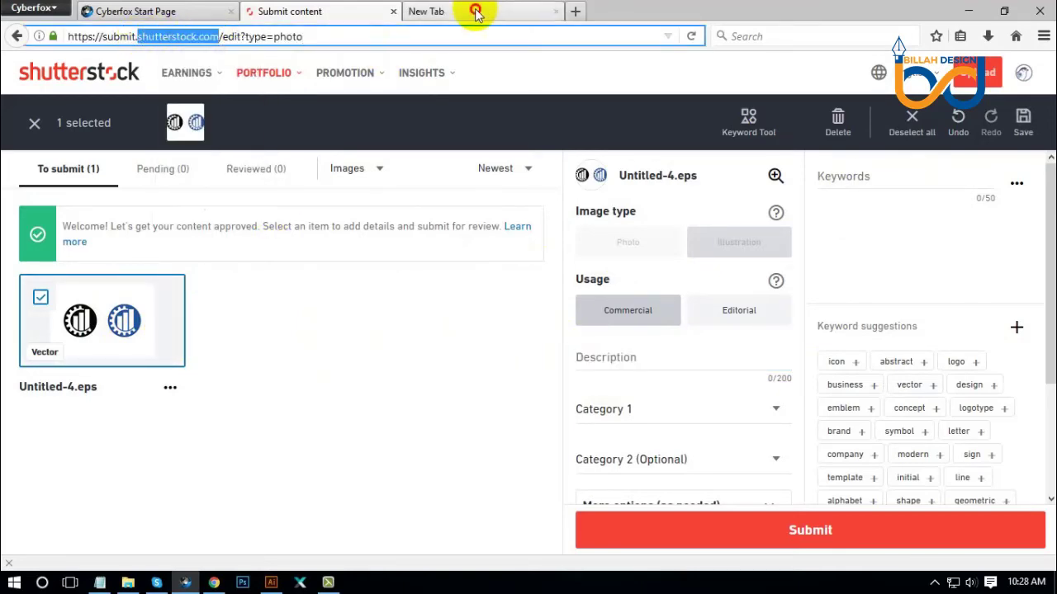
left_click(472, 10)
right_click(413, 36)
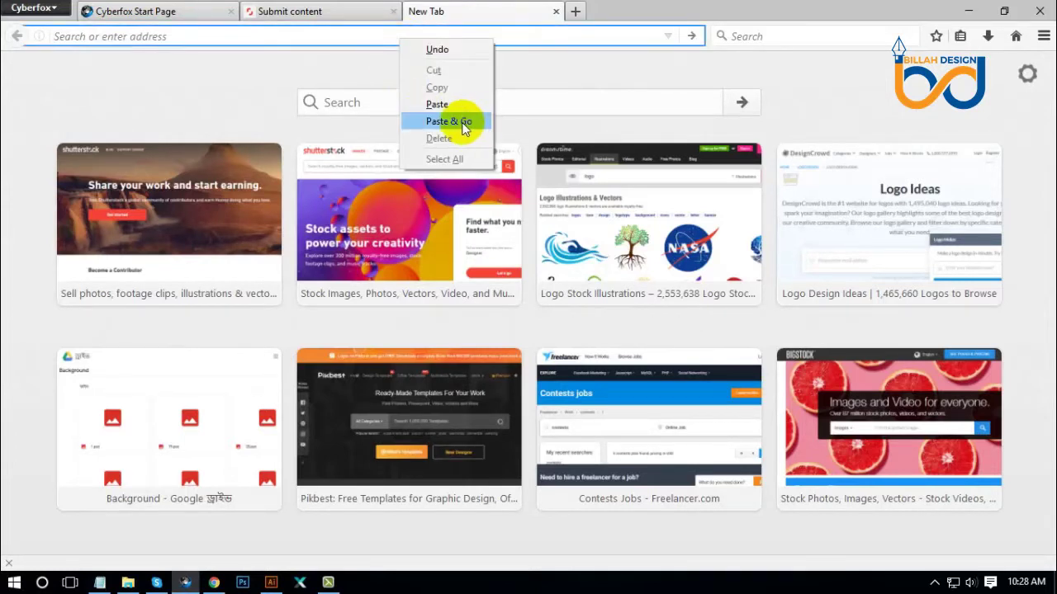
left_click(462, 126)
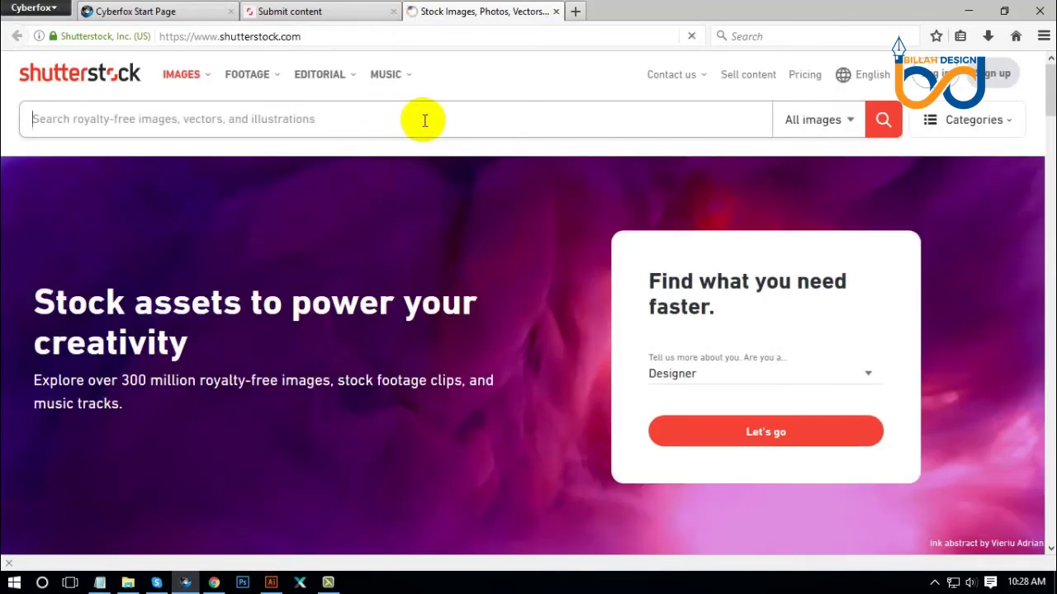
Search the Shutterstock stock site for 'financial logo'.
left_click(314, 13)
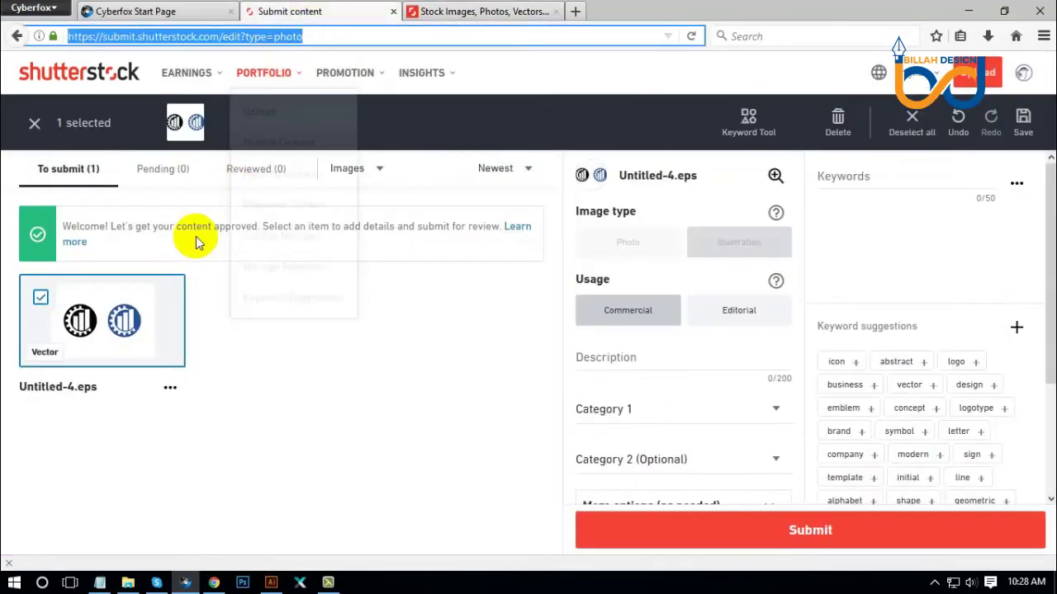
left_click(448, 11)
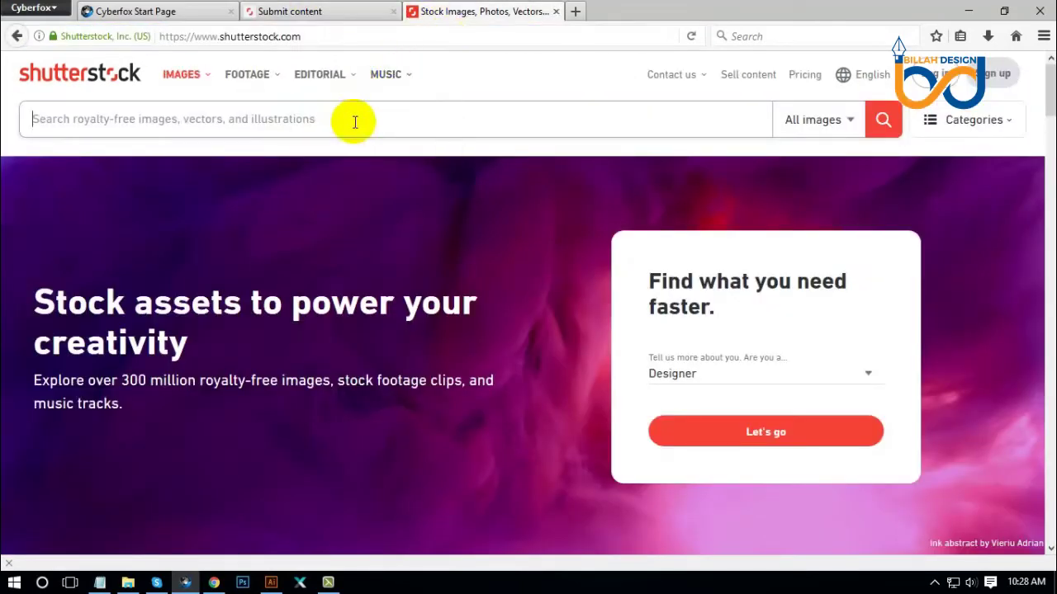
type("financia")
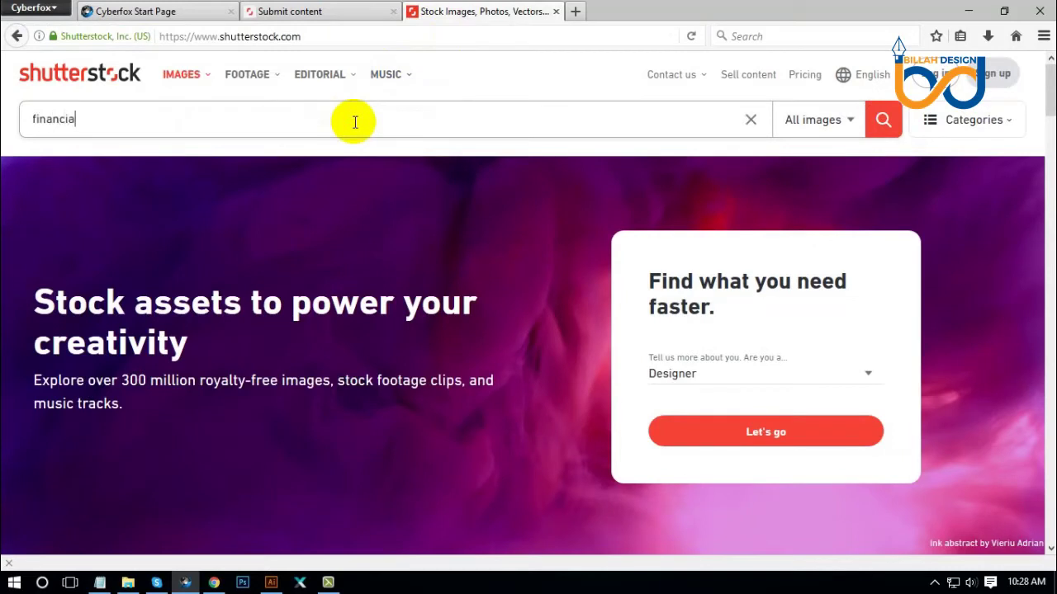
type("l logo")
key("Return")
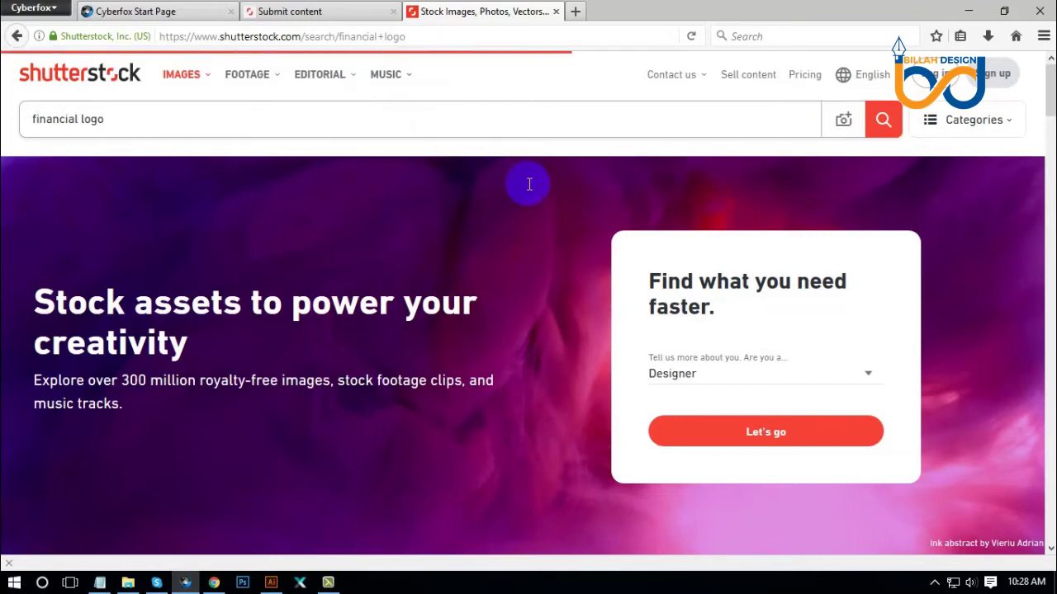
Open the Financial and Accounting Logo and FinancialAdvisors logo results in new tabs.
scroll(389, 275, "down", 2)
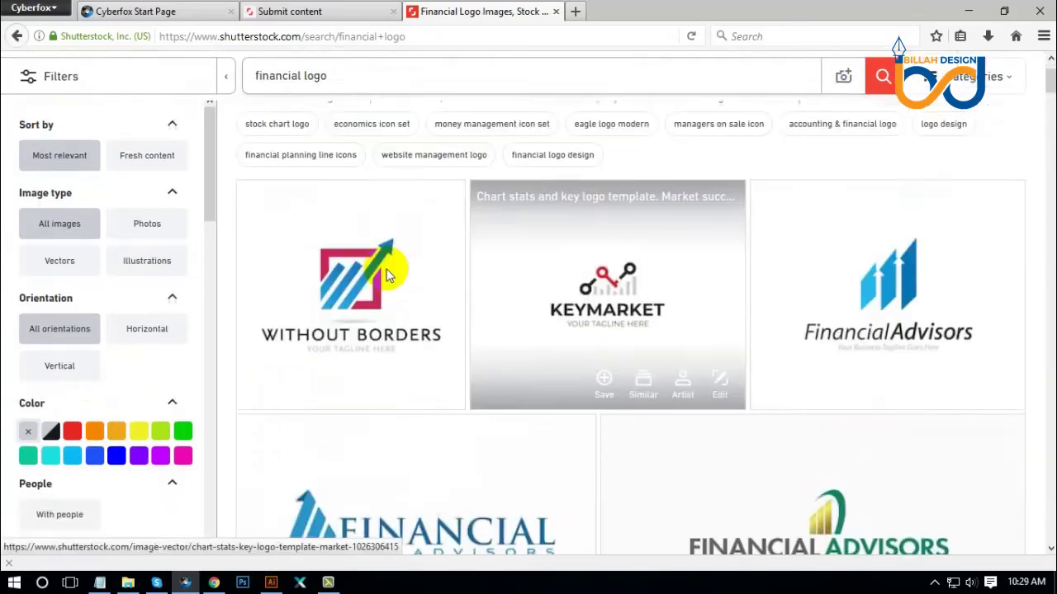
scroll(389, 275, "down", 10)
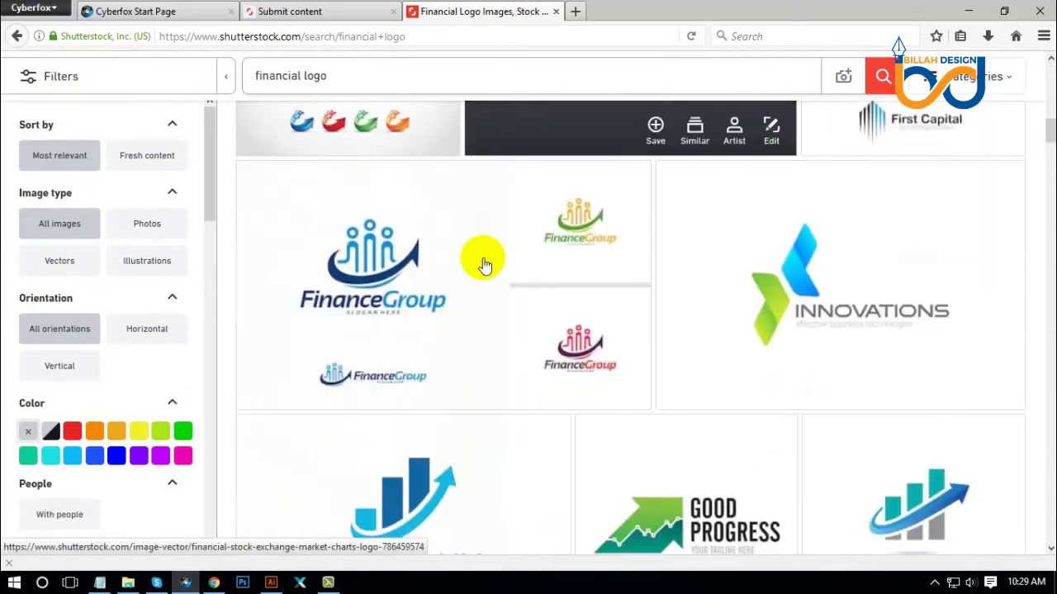
scroll(495, 264, "down", 12)
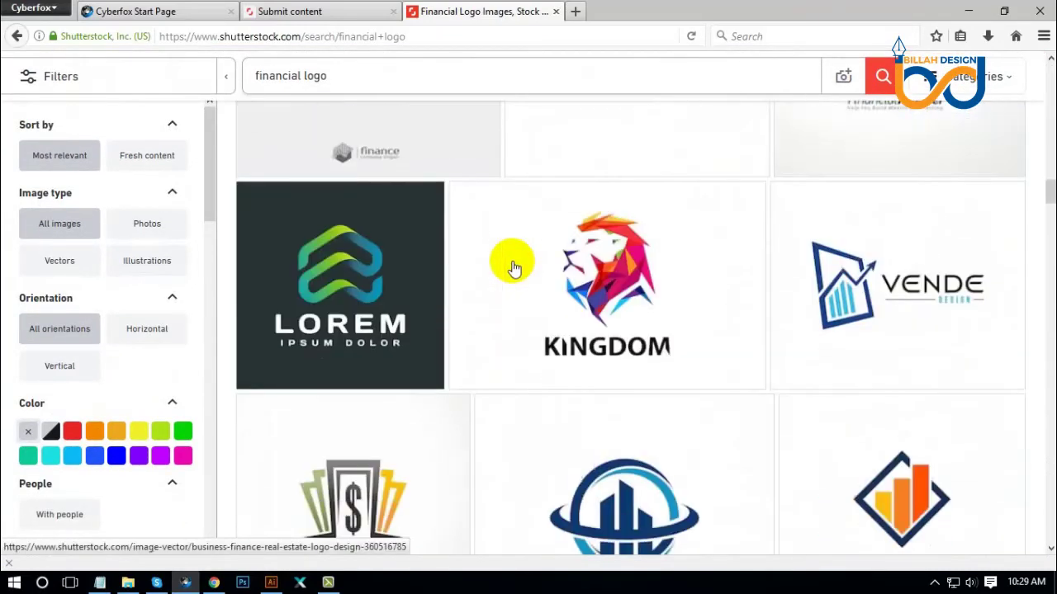
scroll(512, 268, "up", 10)
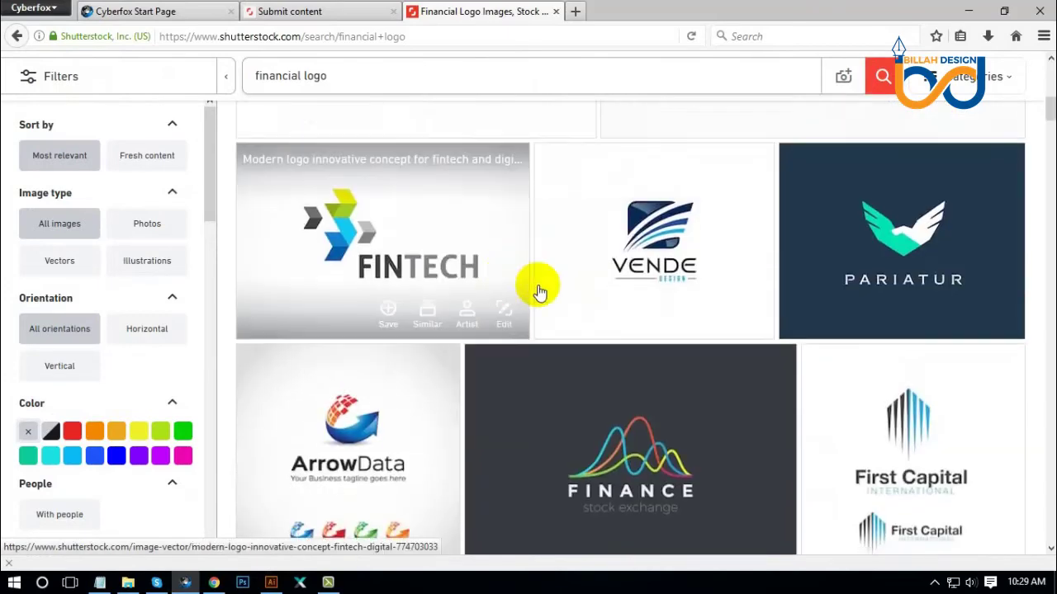
scroll(528, 297, "down", 2)
scroll(517, 300, "up", 5)
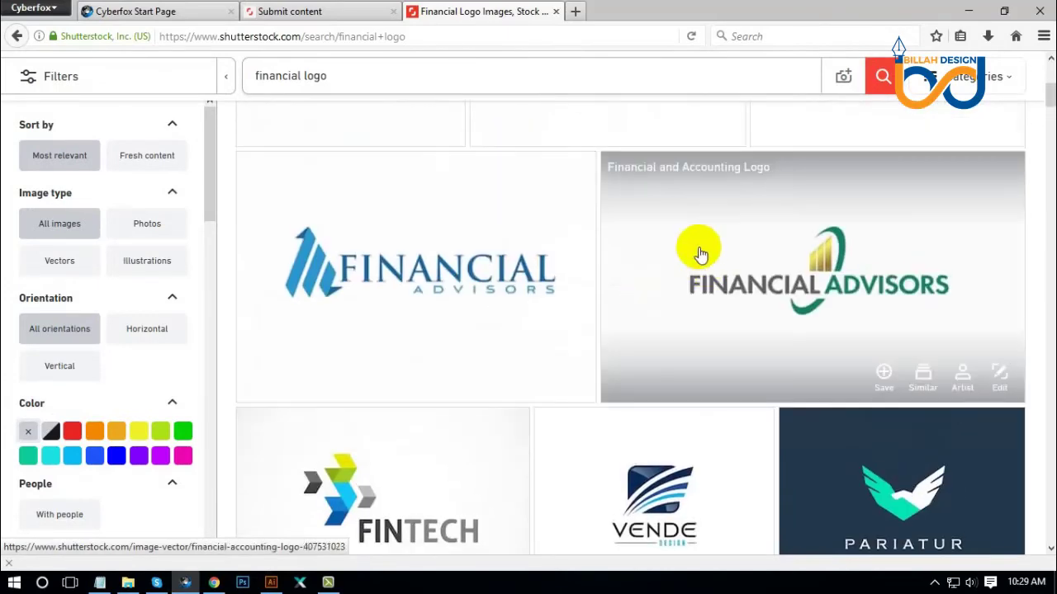
right_click(701, 241)
left_click(740, 248)
scroll(685, 264, "up", 1)
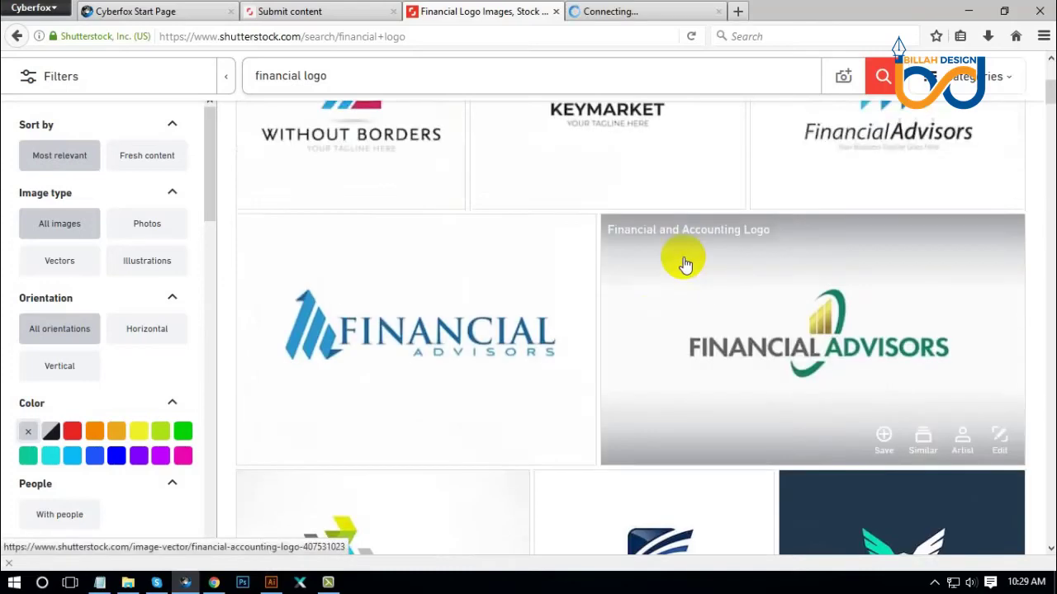
scroll(685, 264, "up", 2)
right_click(844, 294)
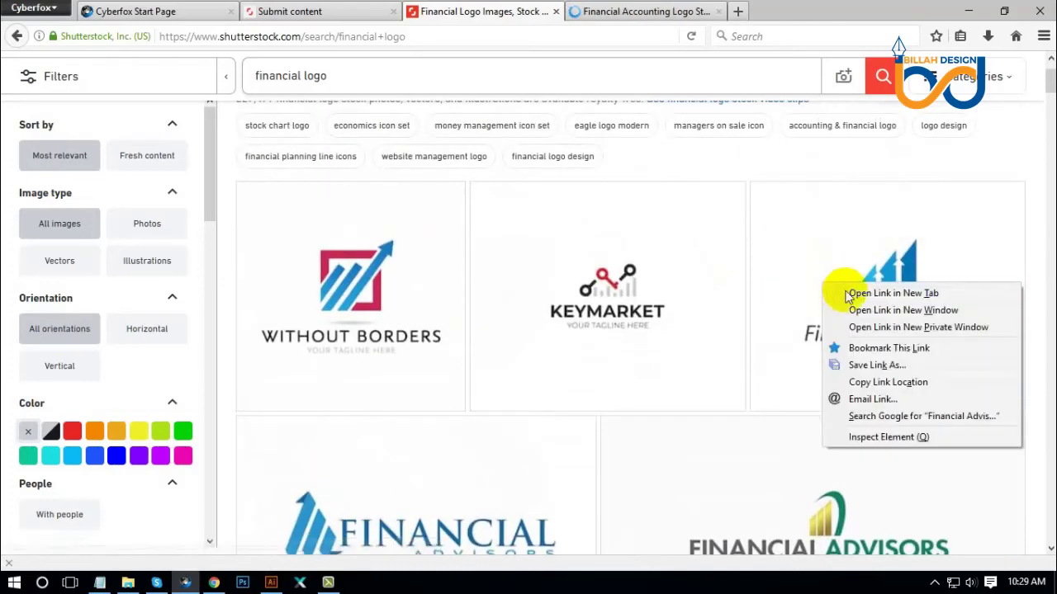
left_click(851, 295)
Open the PARIATUR logo in a new tab and view the Financial and Accounting Logo's related keywords.
scroll(463, 285, "down", 3)
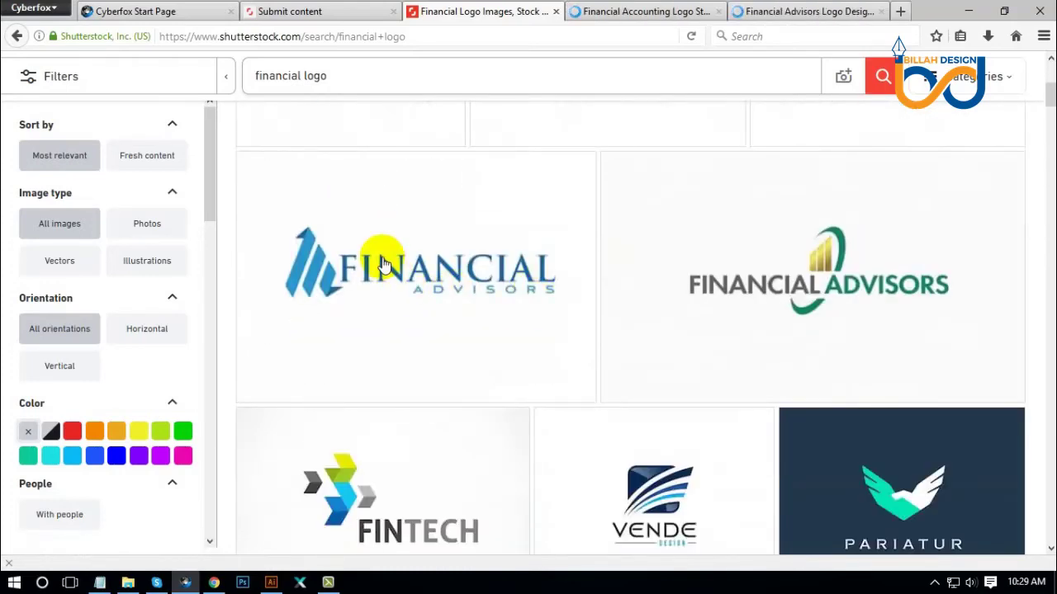
scroll(425, 323, "down", 2)
scroll(413, 299, "up", 3)
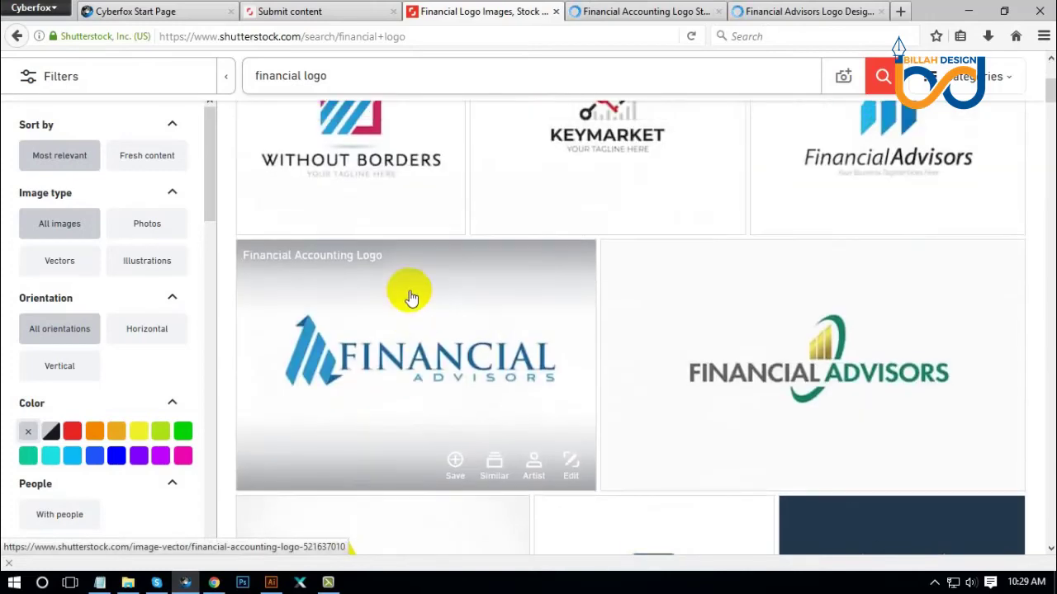
scroll(412, 298, "down", 3)
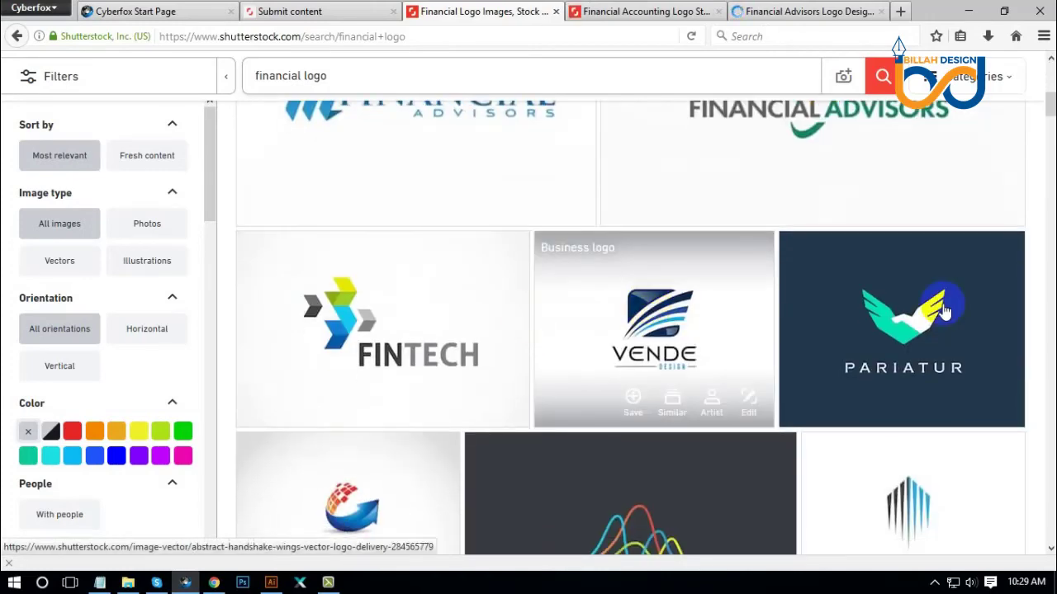
right_click(897, 306)
left_click(901, 307)
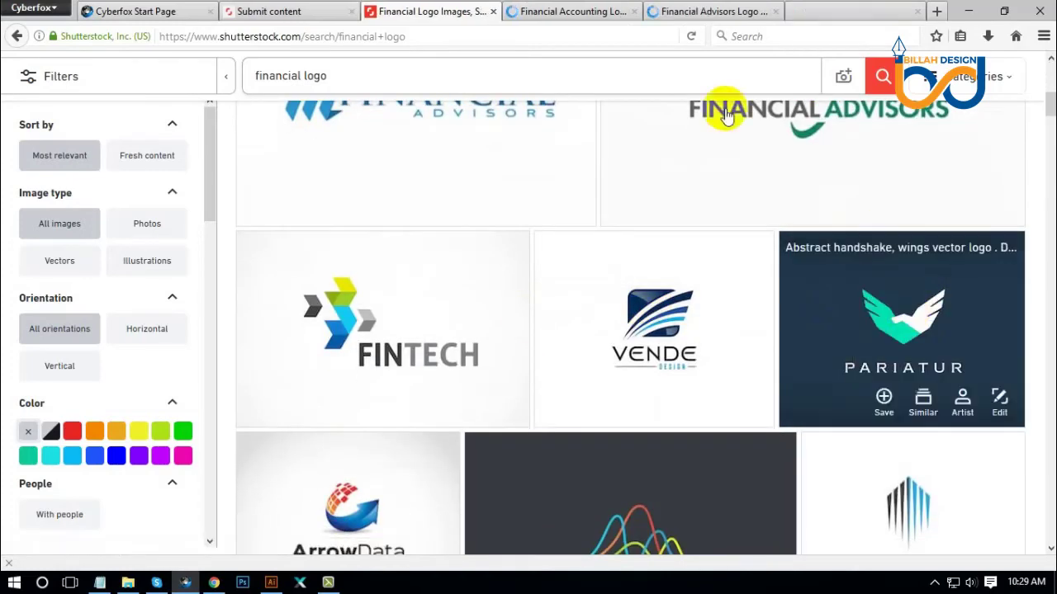
left_click(561, 11)
scroll(108, 379, "down", 5)
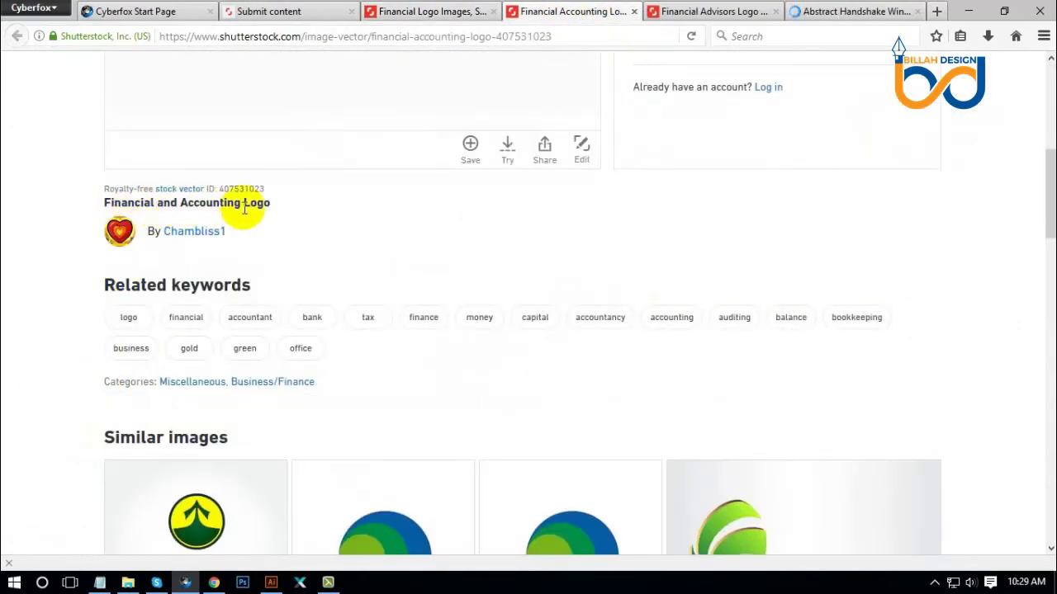
Copy the 'Financial Advisors Logo Design Template Vector Icon' title, then return to the submission form.
left_click(698, 16)
scroll(493, 185, "down", 4)
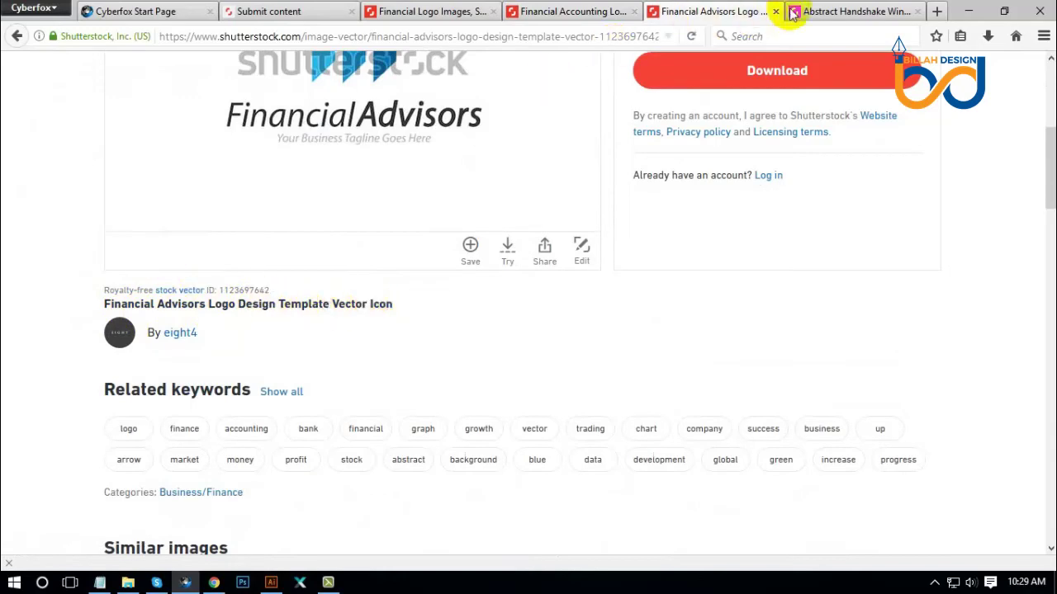
left_click(832, 8)
scroll(53, 366, "down", 3)
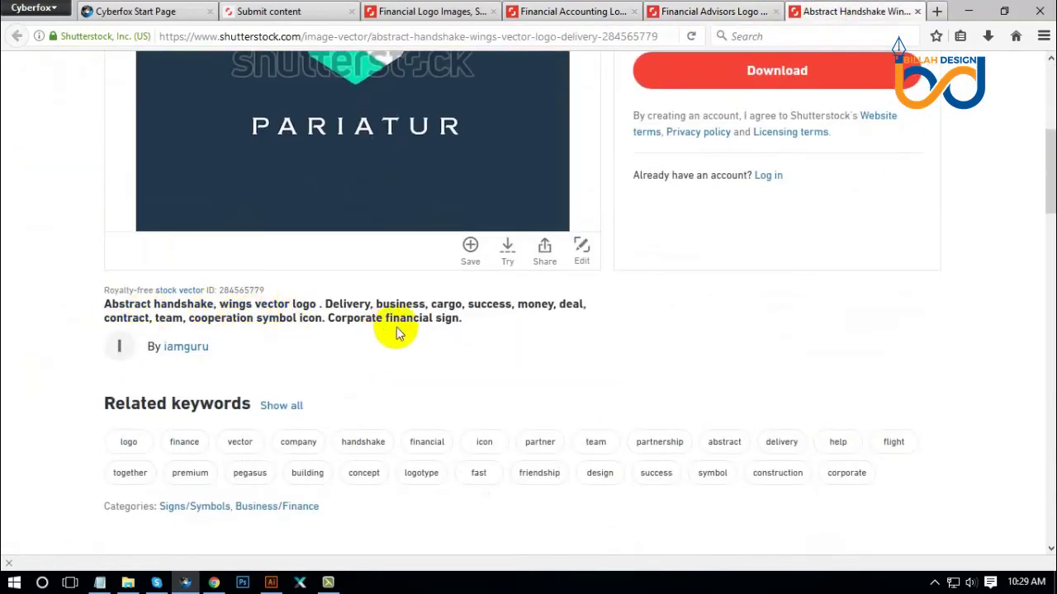
left_click(680, 12)
left_click_drag(100, 307, 441, 324)
key("ctrl+c")
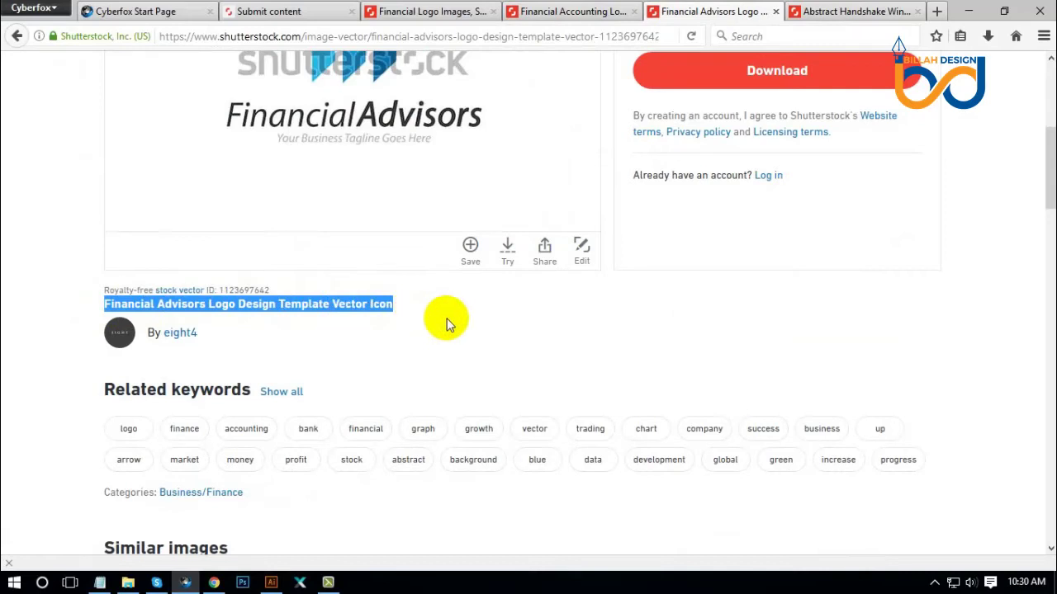
left_click(306, 12)
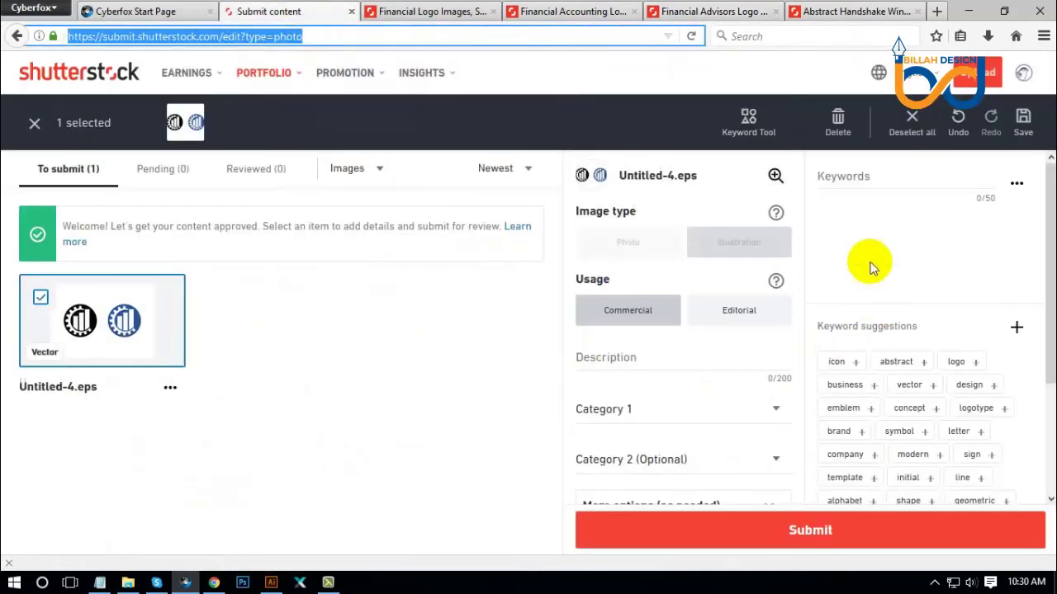
Paste the copied title into the Description and copy 'Accounting Logo' from the reference page.
left_click(653, 351)
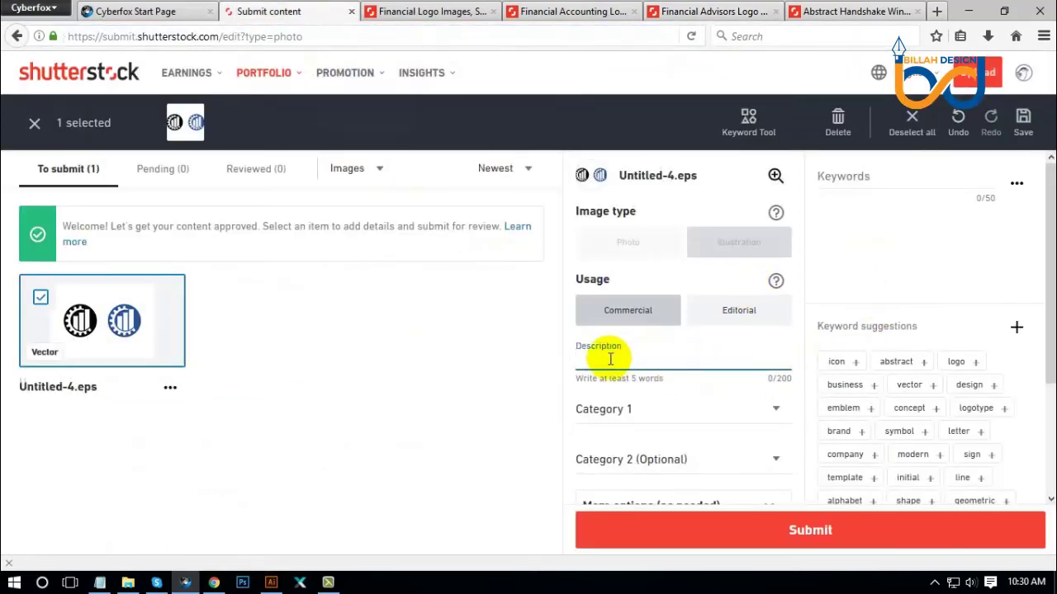
key("ctrl+v")
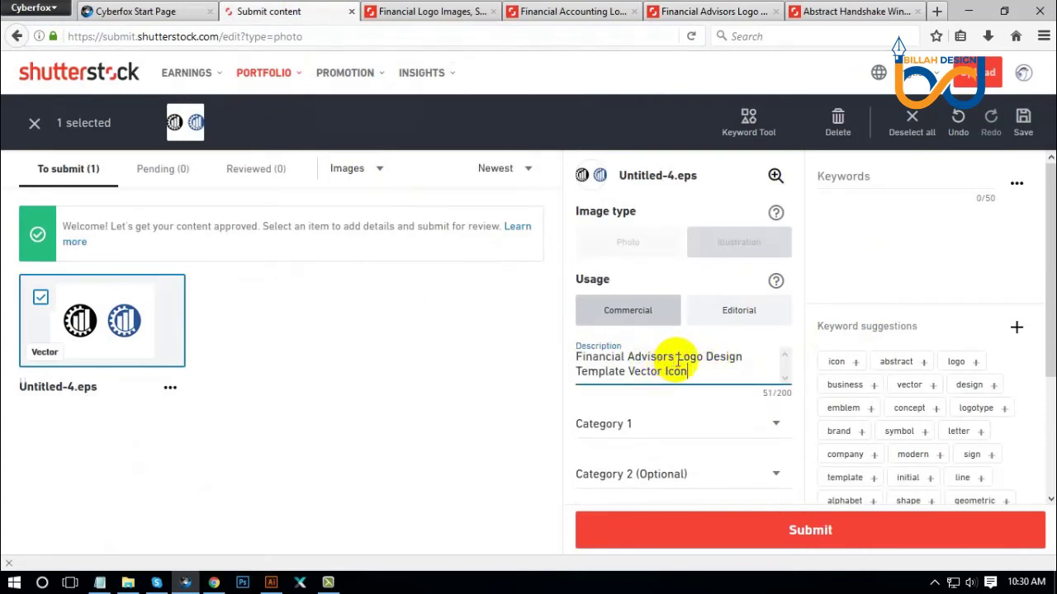
left_click(561, 12)
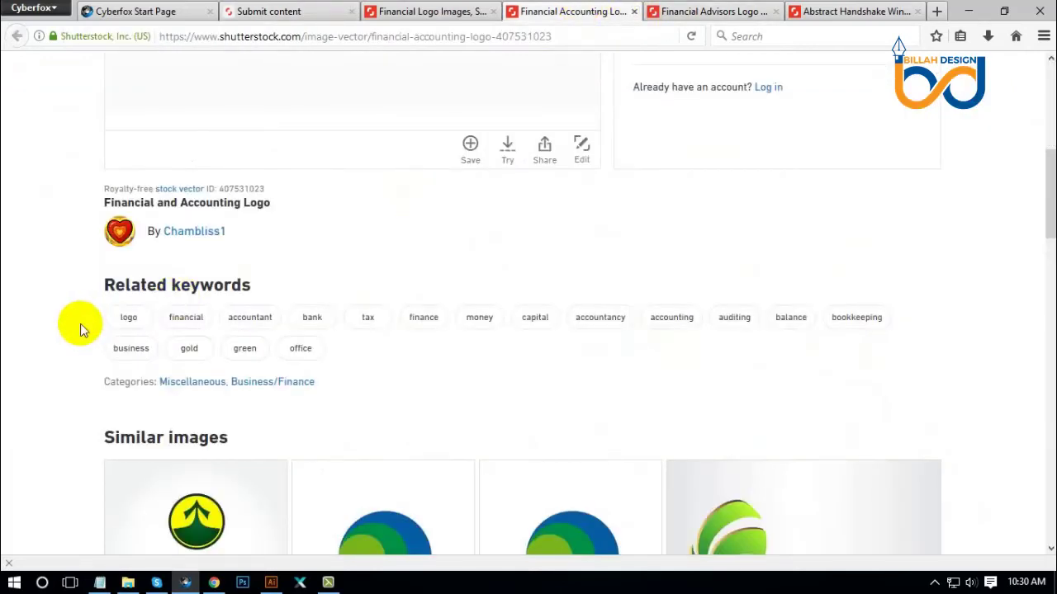
scroll(99, 314, "up", 2)
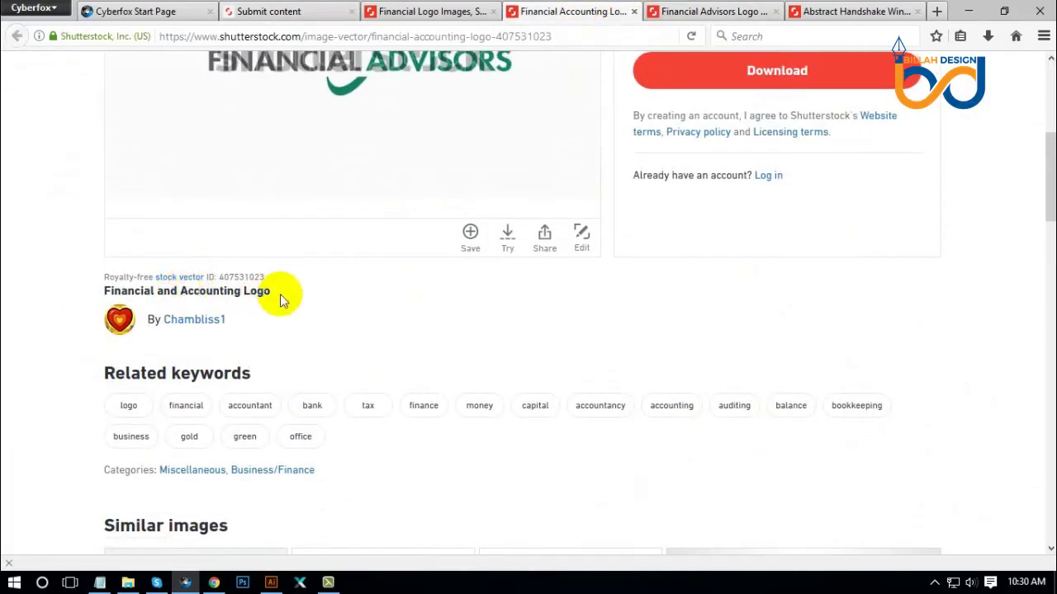
left_click_drag(274, 292, 180, 291)
key("ctrl+c")
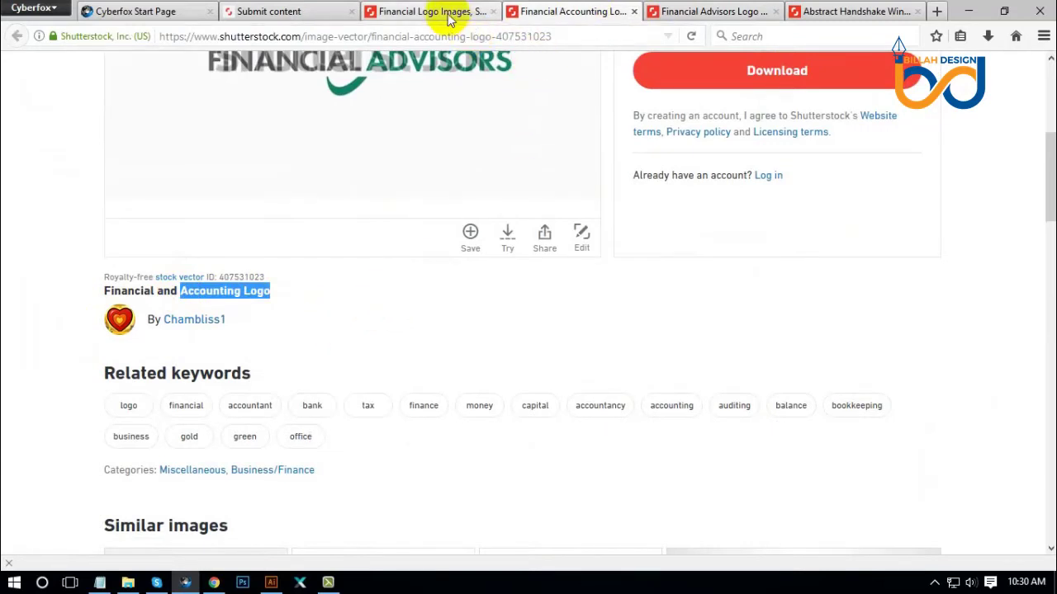
left_click(282, 12)
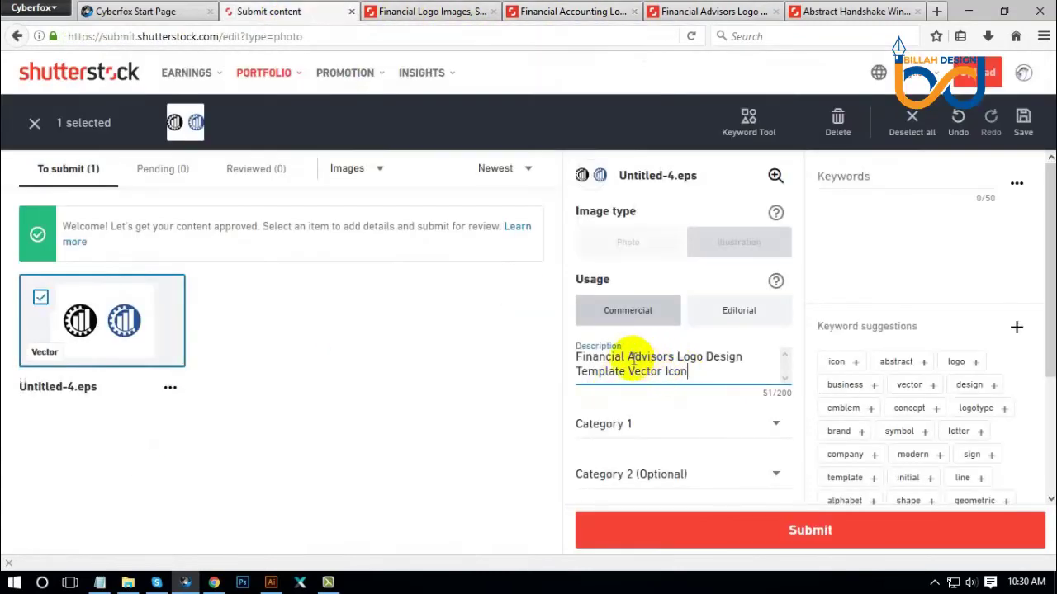
Replace 'Advisors Logo' with 'Accounting Logo' and insert '&' after 'Financial' in the Description.
left_click_drag(628, 356, 703, 356)
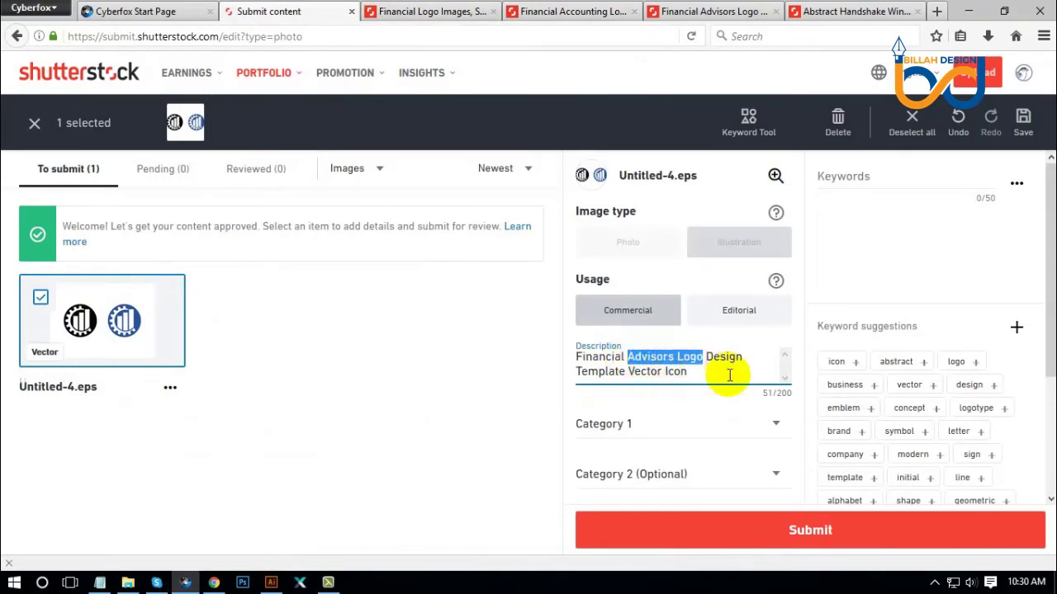
key("ctrl+v")
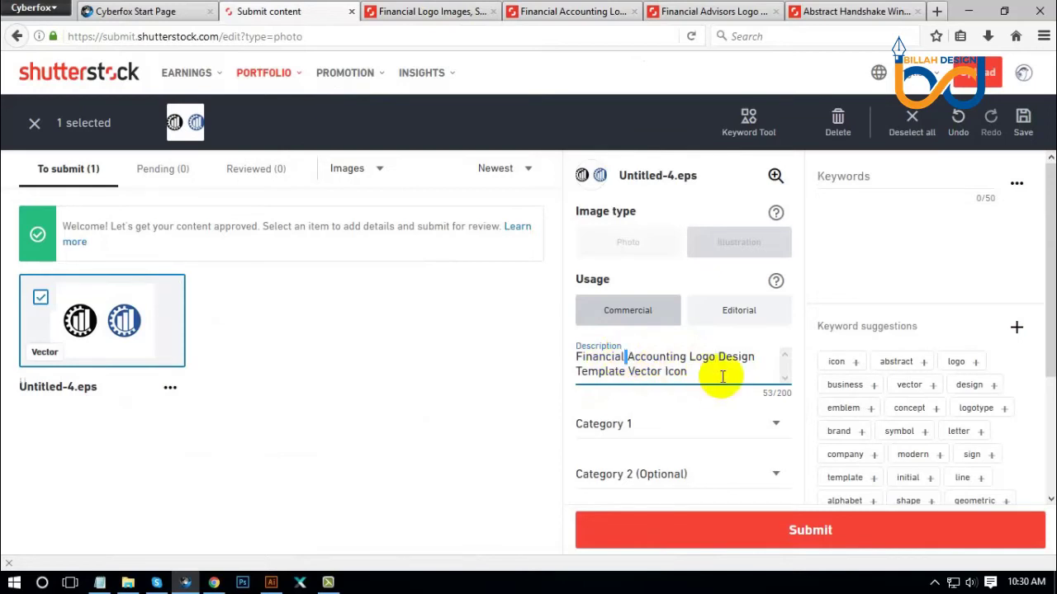
left_click(626, 357)
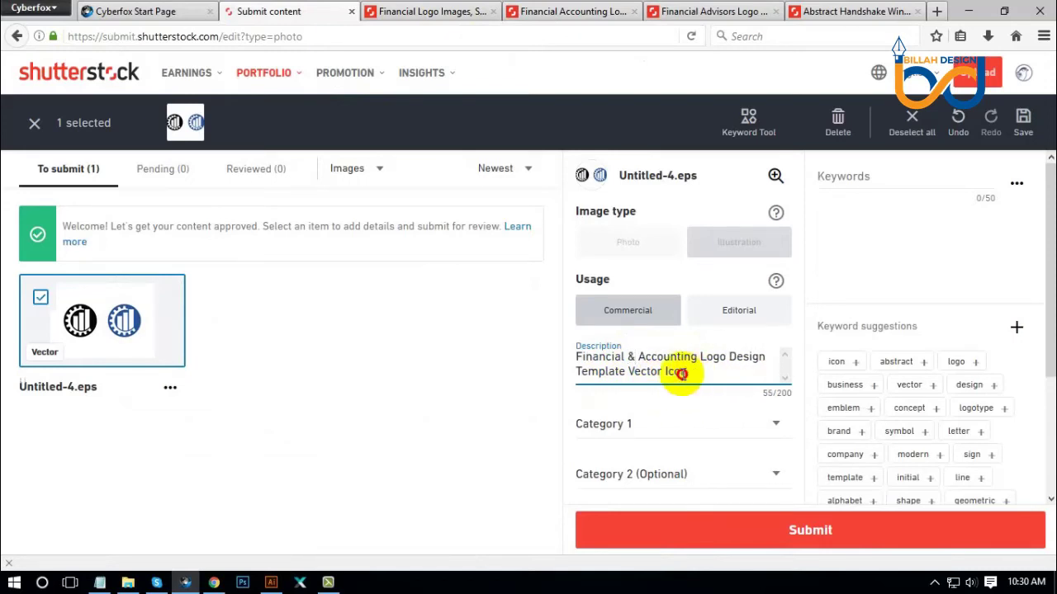
double_click(681, 373)
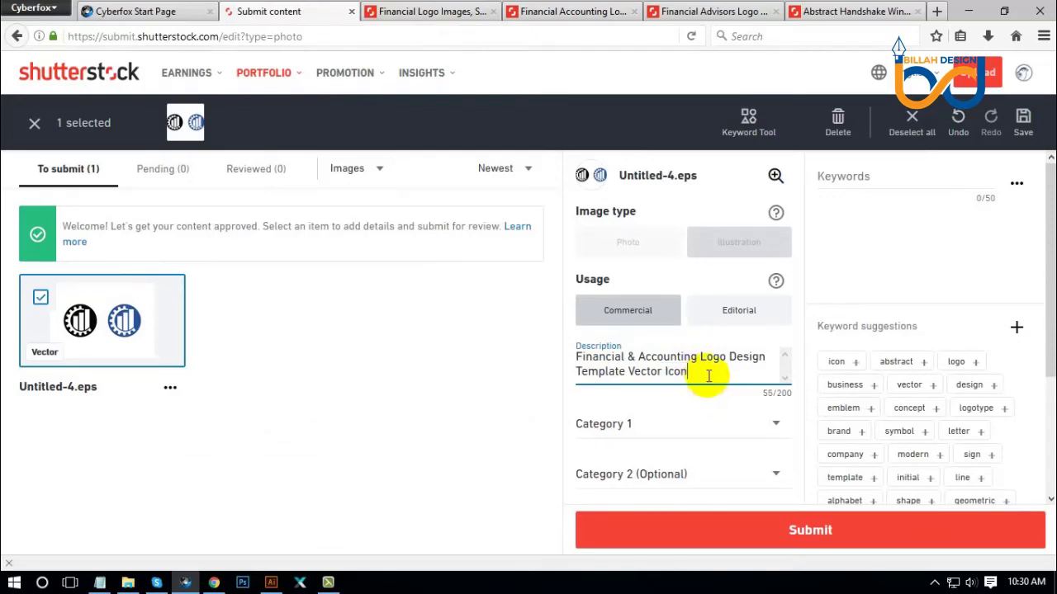
scroll(667, 371, "down", 2)
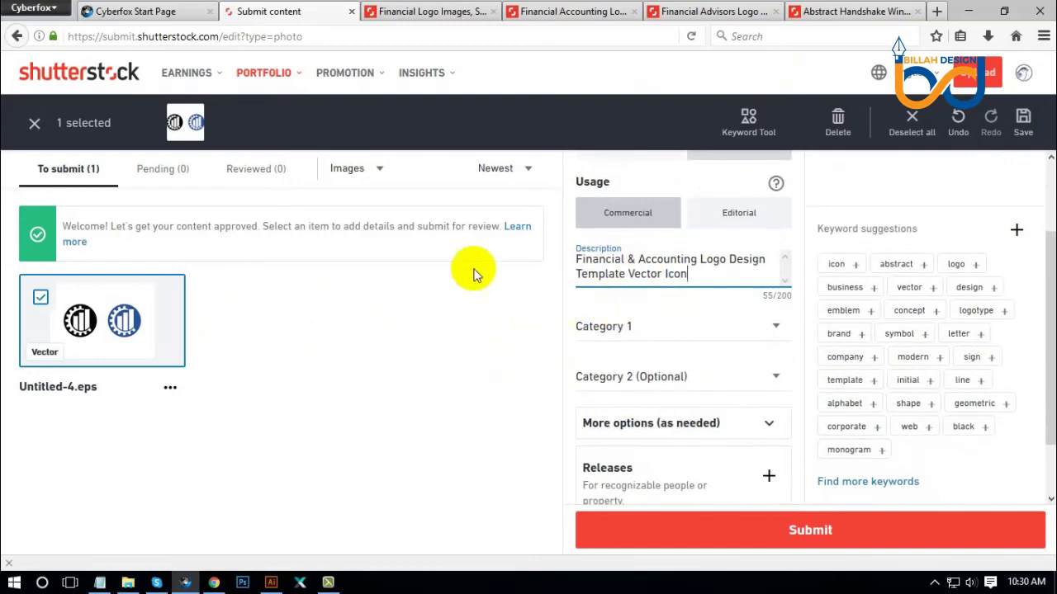
Close the three reference logo tabs and the Financial Logo search results tab.
left_click(591, 12)
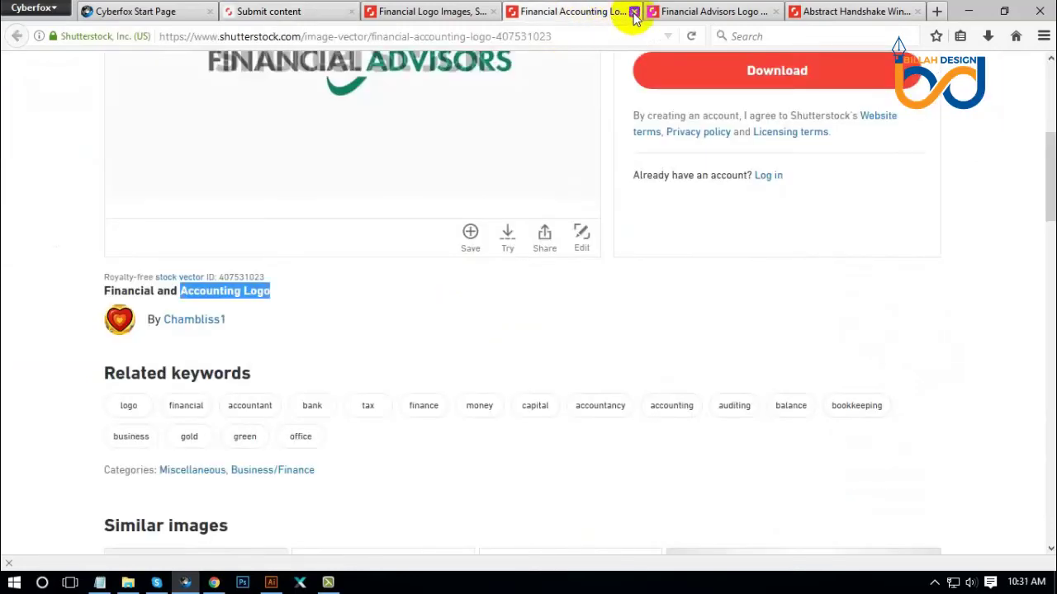
left_click(634, 11)
left_click(634, 12)
left_click(634, 12)
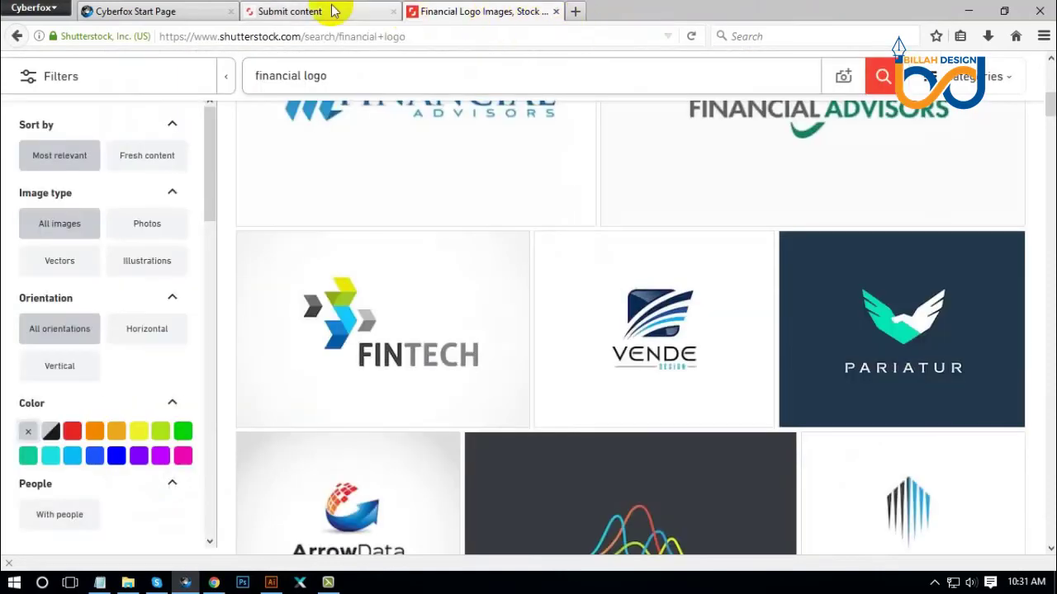
left_click(555, 11)
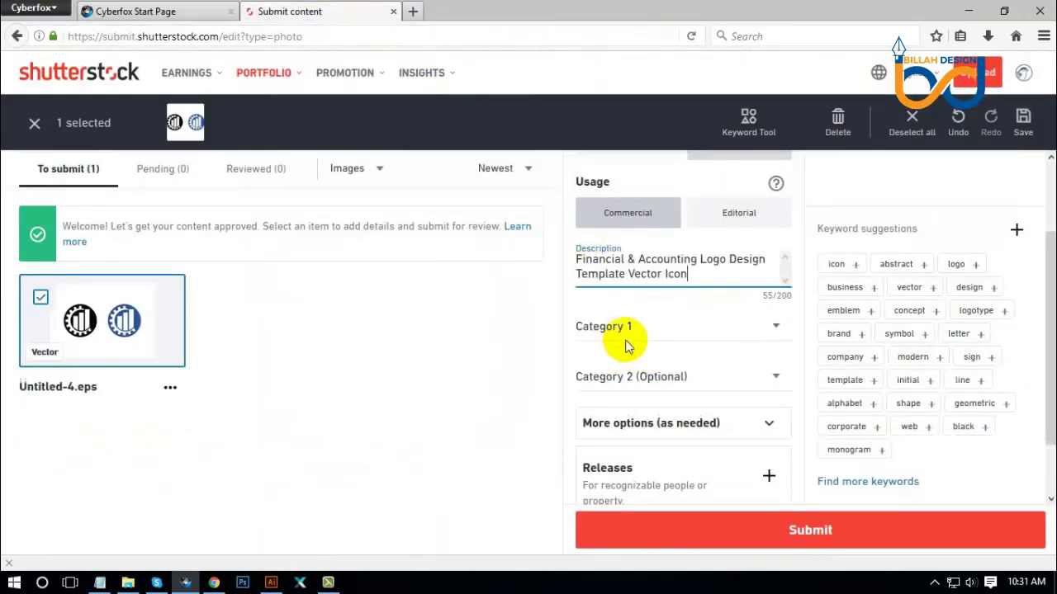
Set Category 1 of Untitled-4.eps to Business/Finance.
left_click(760, 334)
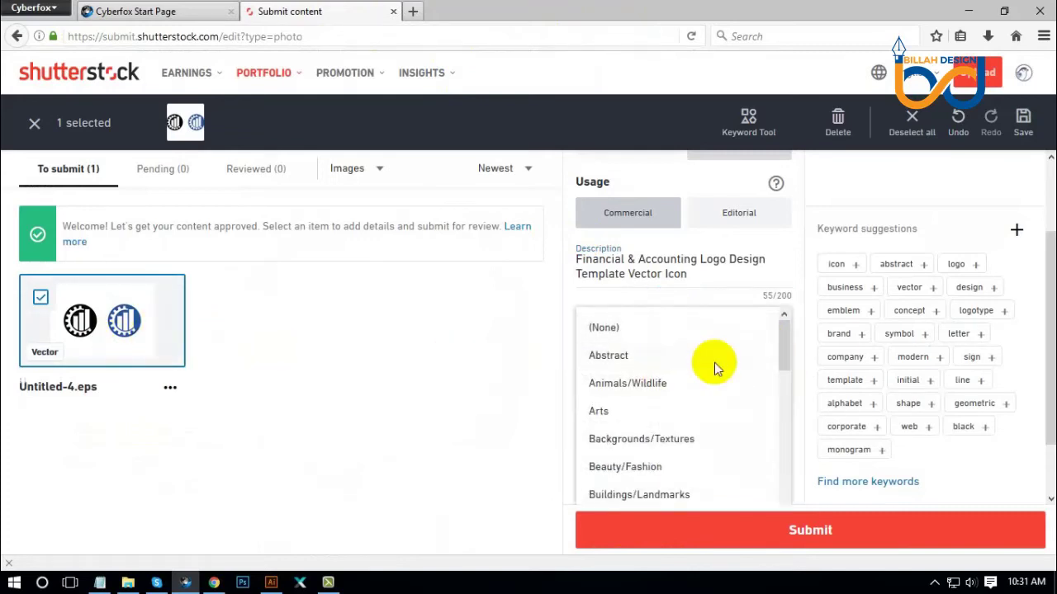
left_click_drag(783, 338, 784, 372)
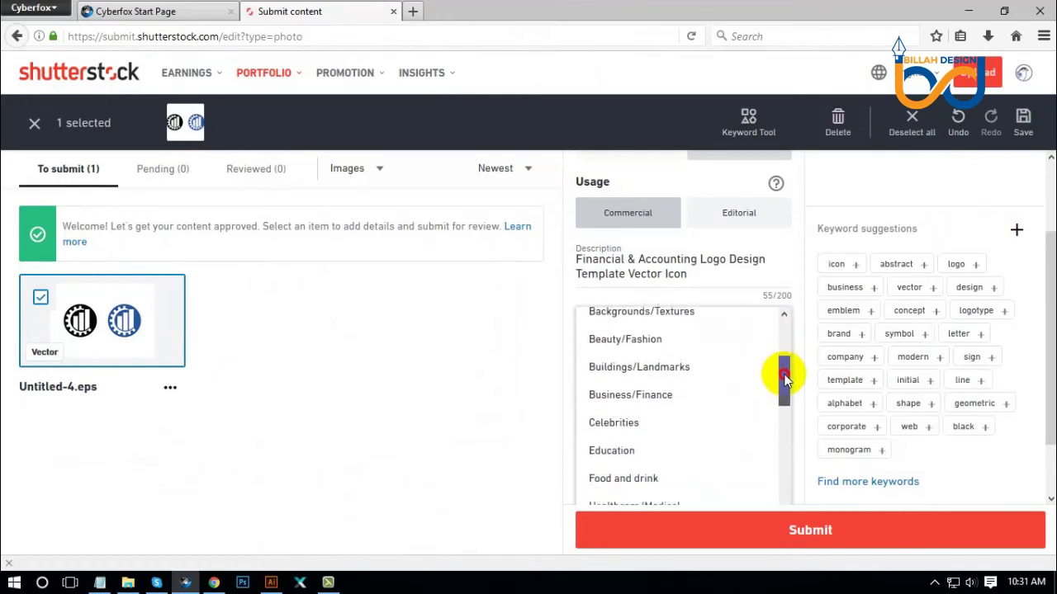
left_click(652, 400)
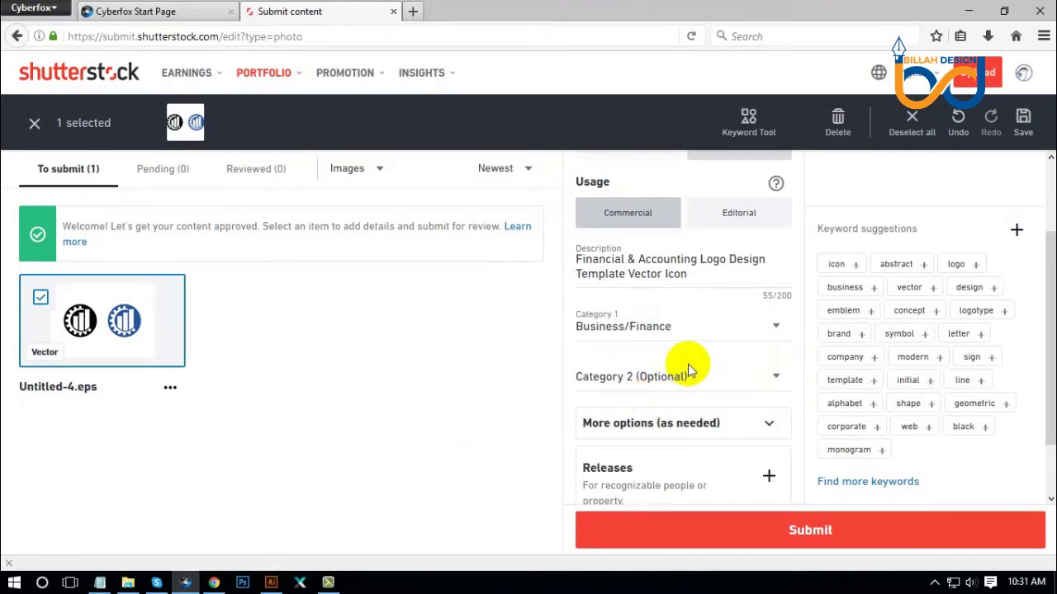
scroll(685, 359, "down", 1)
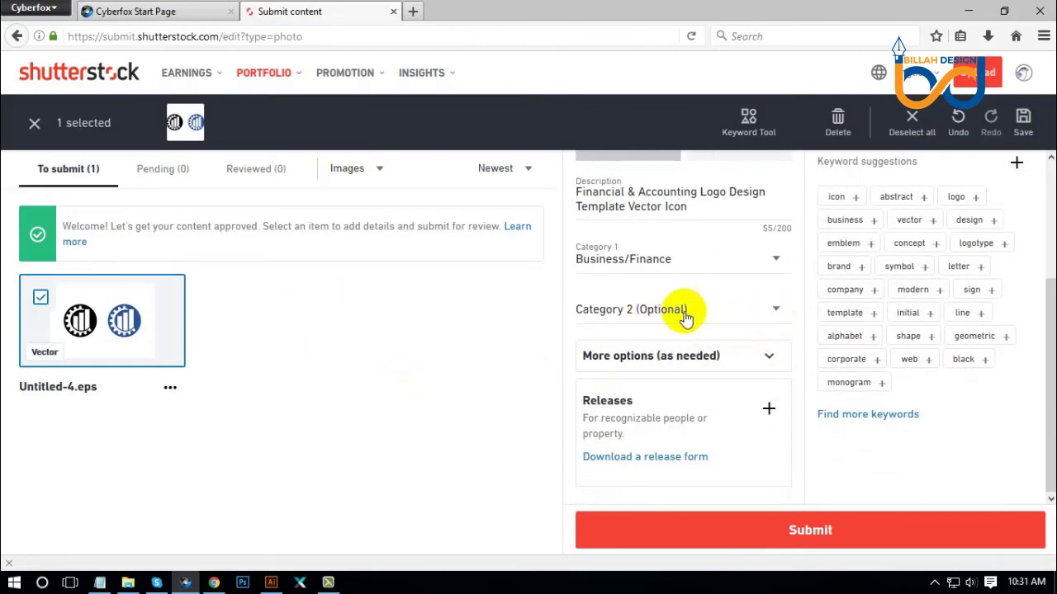
left_click(751, 310)
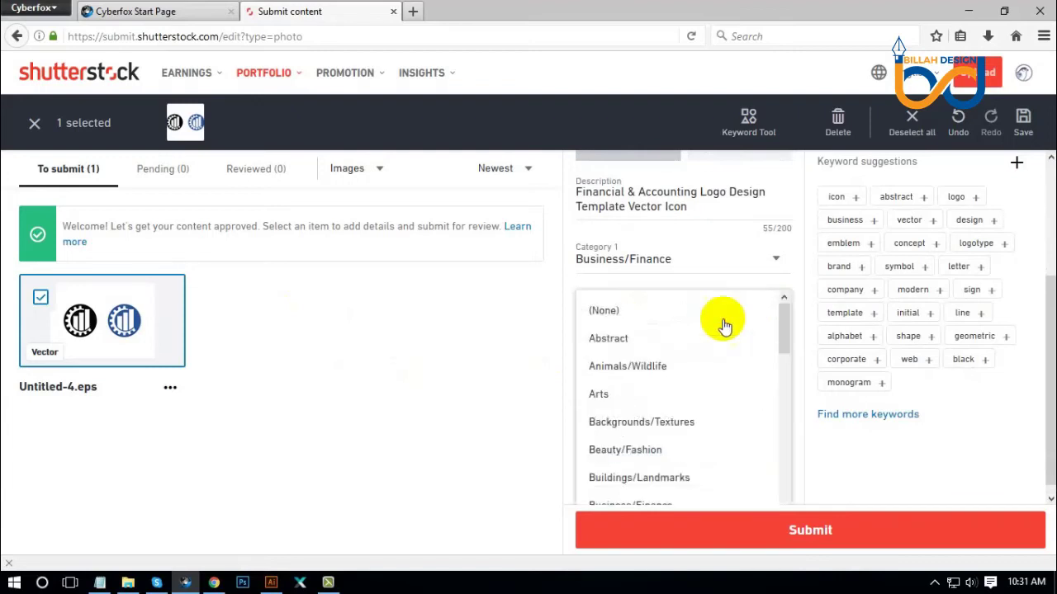
left_click_drag(784, 342, 753, 484)
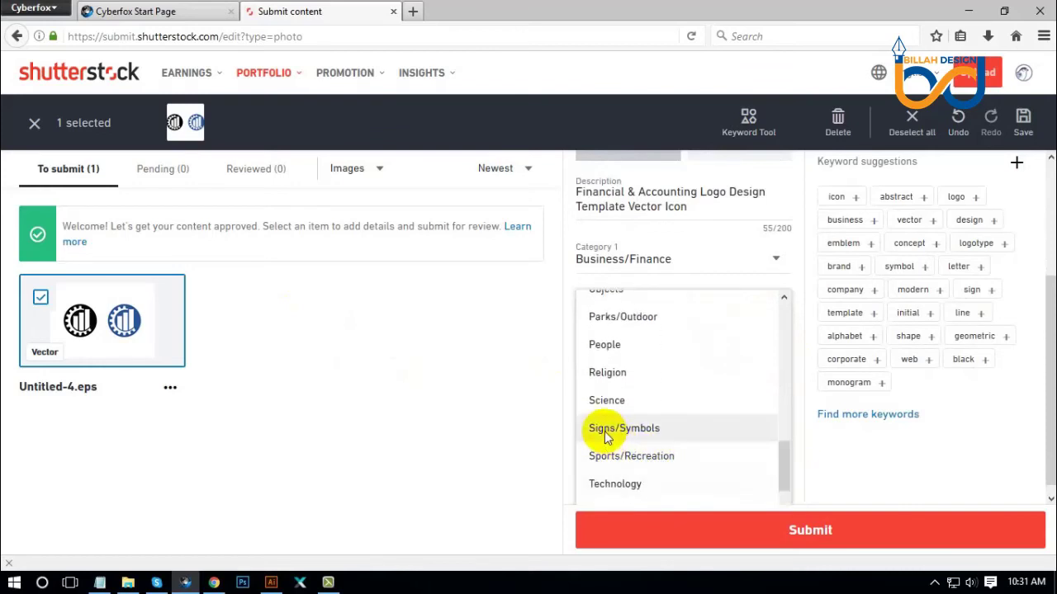
left_click(636, 429)
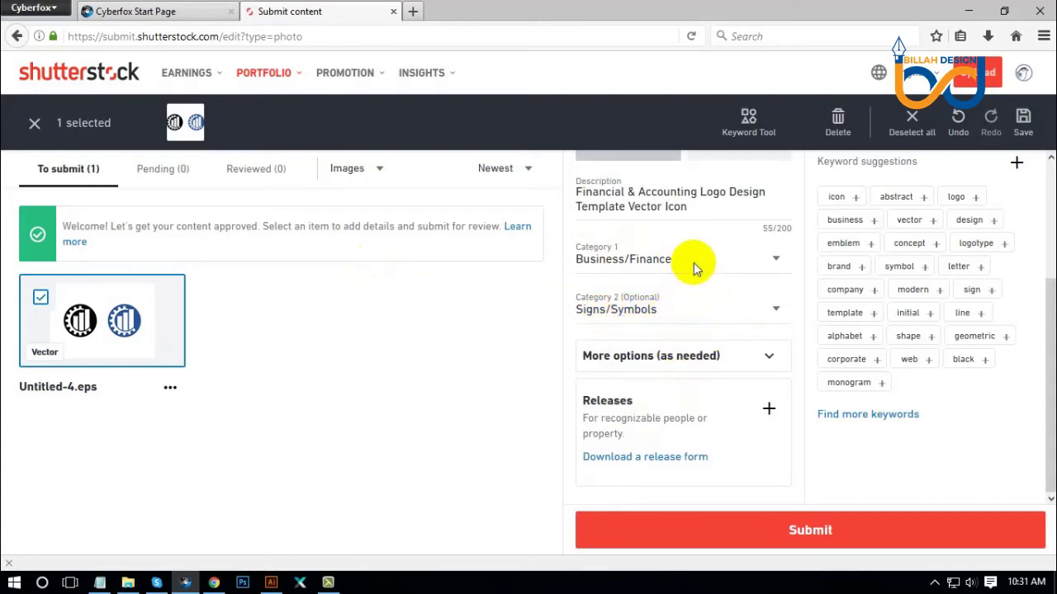
scroll(681, 289, "up", 2)
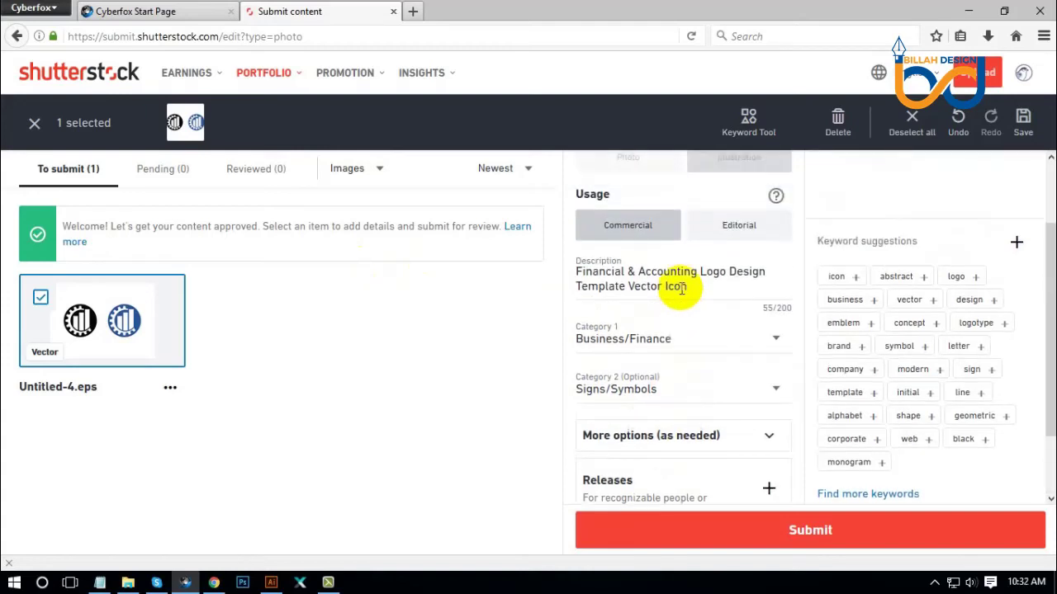
scroll(691, 332, "down", 2)
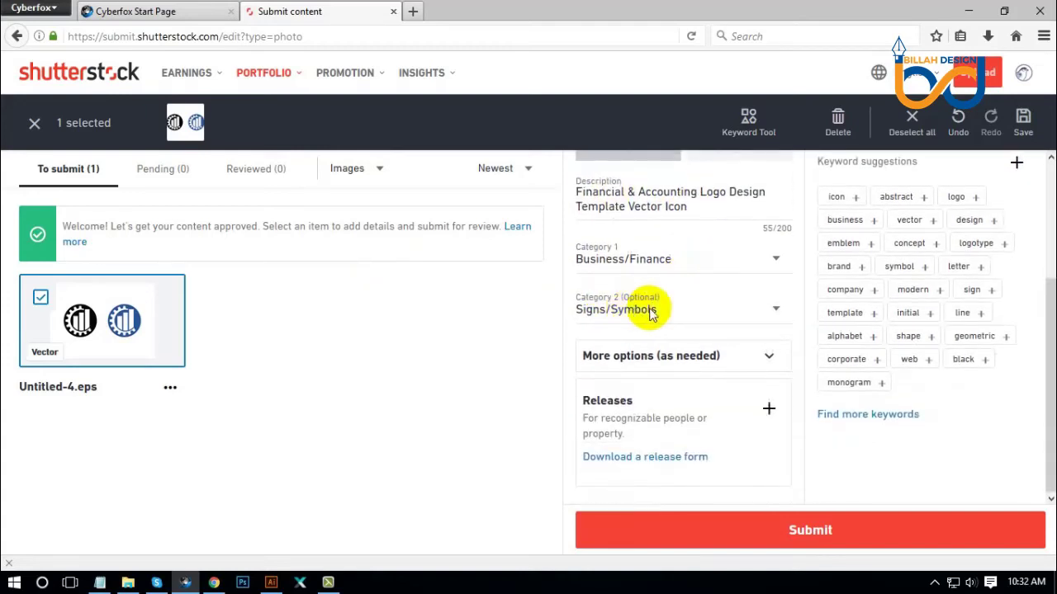
scroll(666, 314, "up", 3)
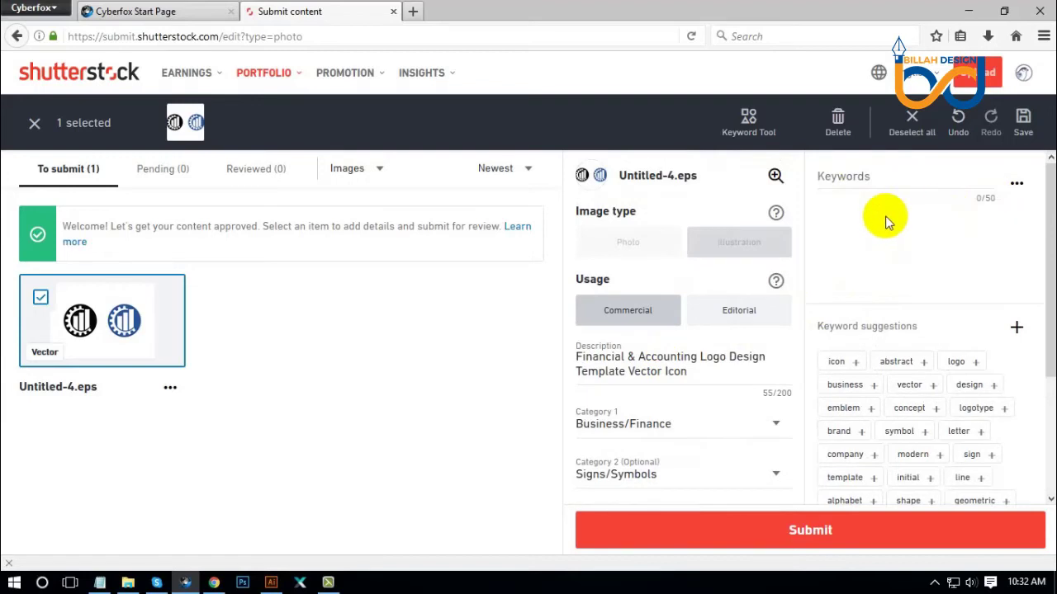
scroll(879, 246, "down", 2)
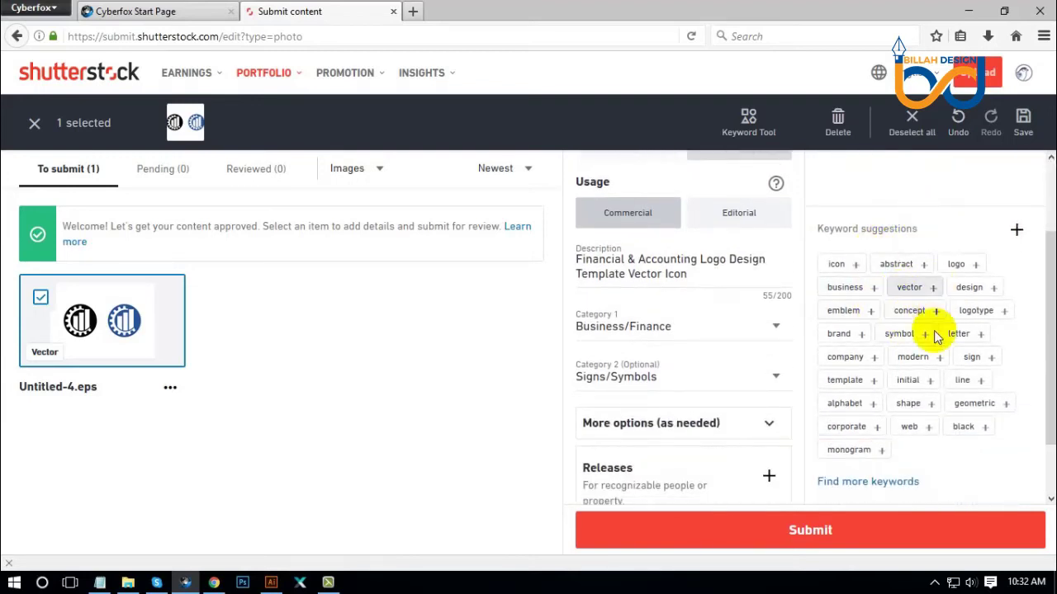
scroll(949, 357, "up", 2)
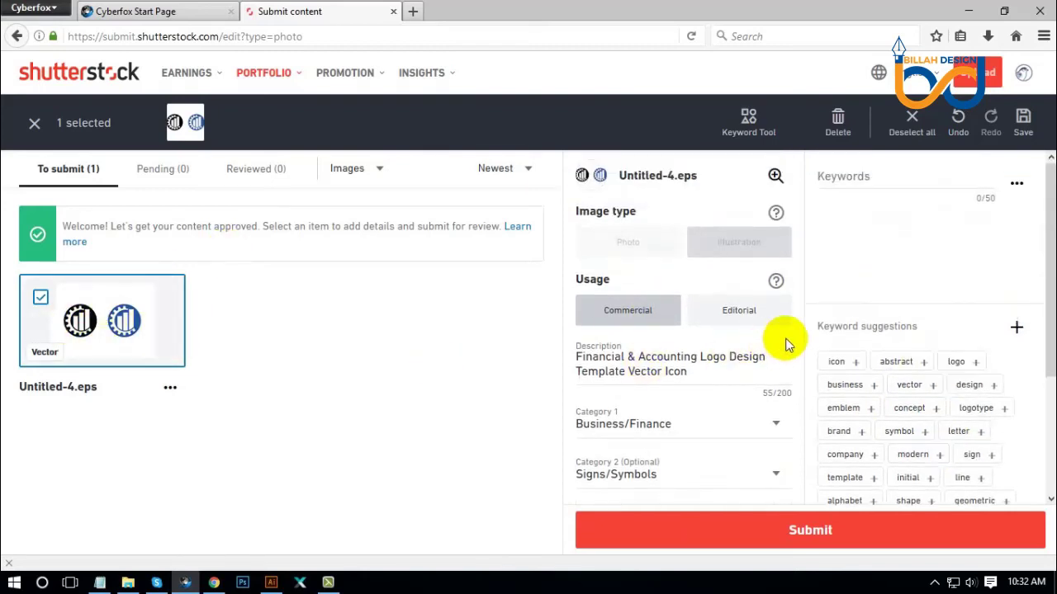
scroll(916, 310, "down", 2)
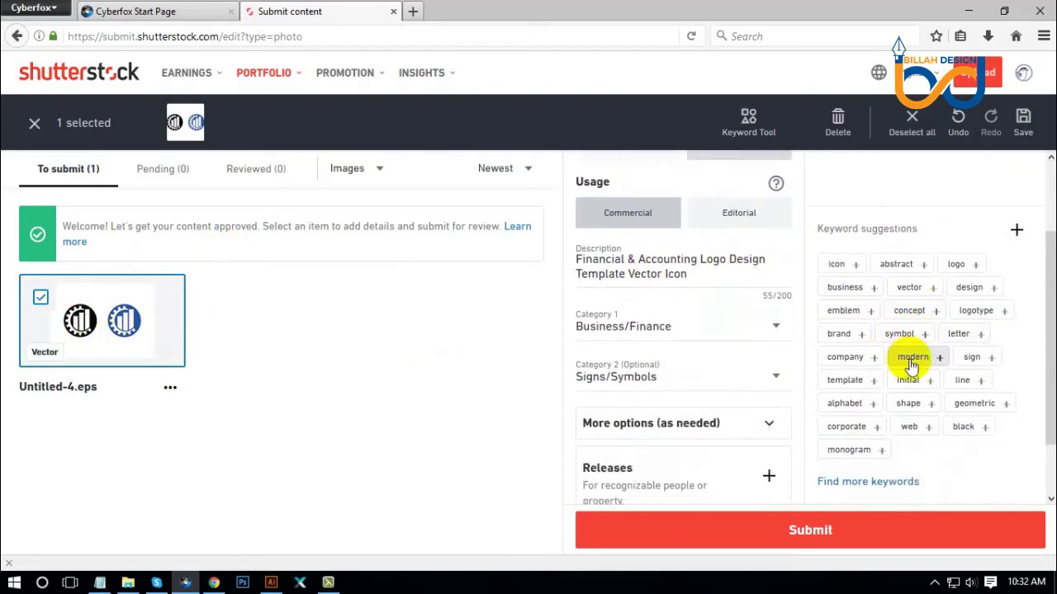
scroll(912, 330, "up", 2)
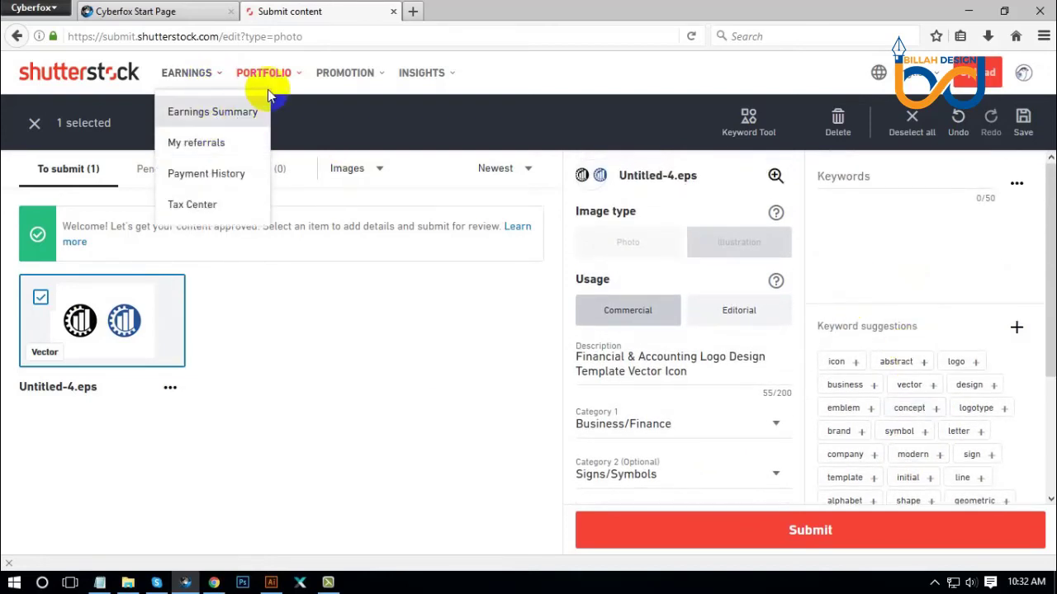
Open Portfolio > Keyword Suggestions in a new tab.
mouse_move(278, 85)
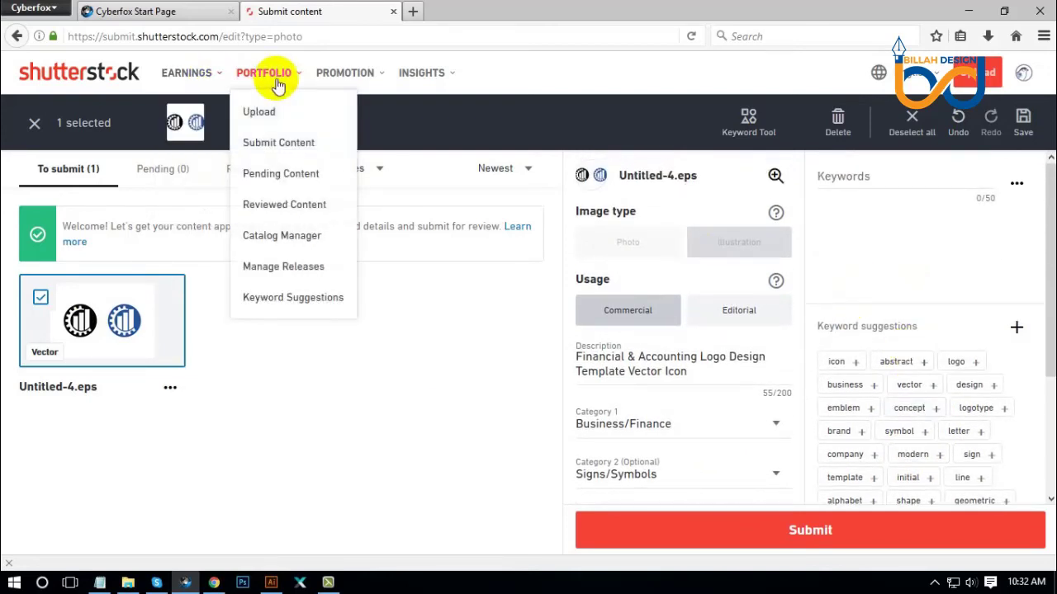
right_click(294, 305)
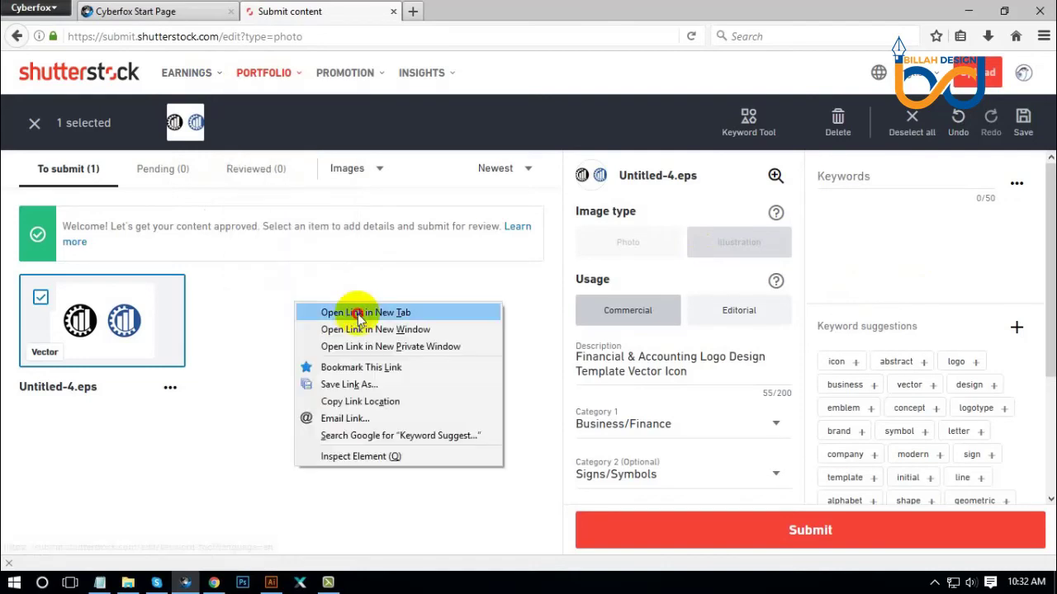
left_click(355, 312)
left_click(453, 13)
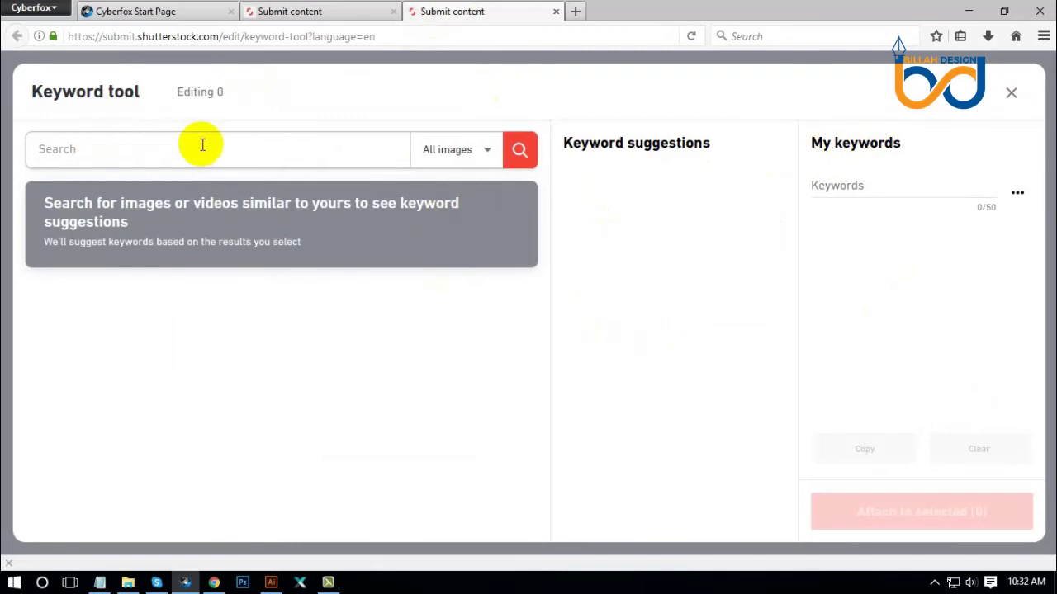
Copy 'Financial & Accounting Logo' from the description and return to the keyword tool.
left_click(281, 12)
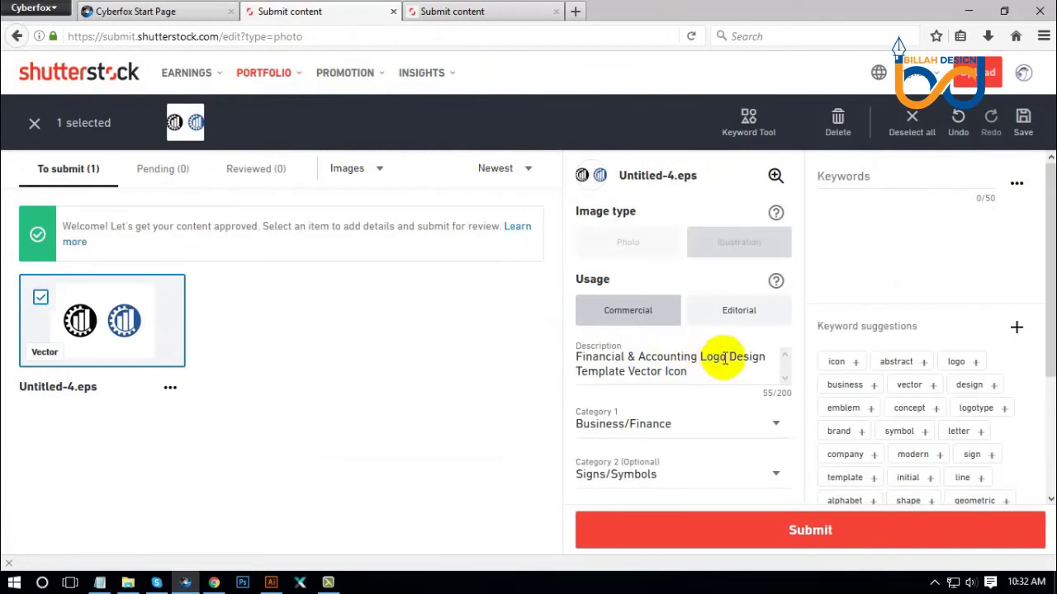
left_click_drag(726, 357, 573, 358)
key("ctrl+c")
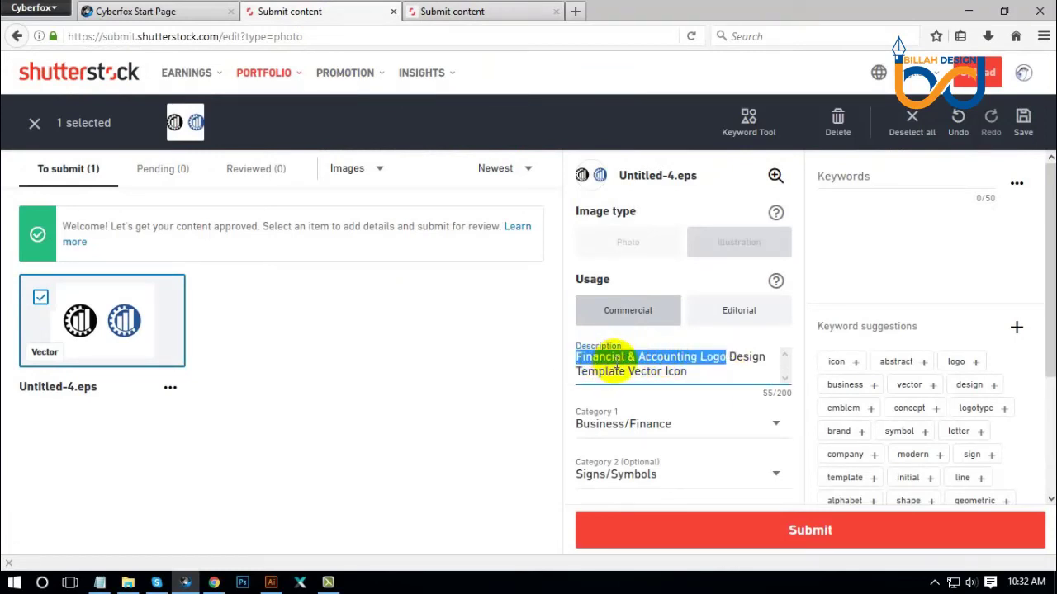
left_click(467, 12)
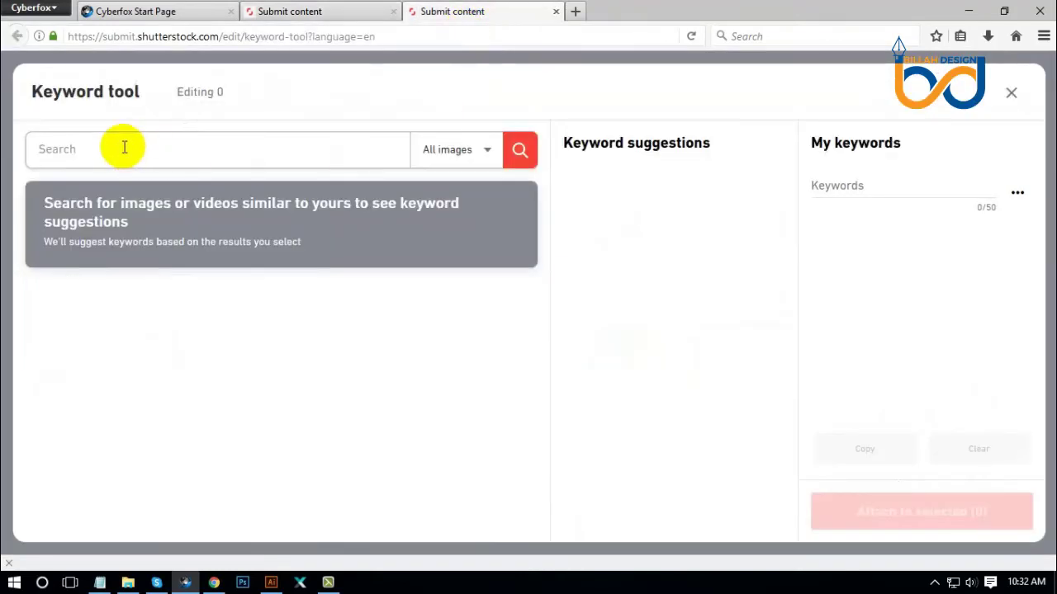
left_click(124, 147)
key("ctrl+v")
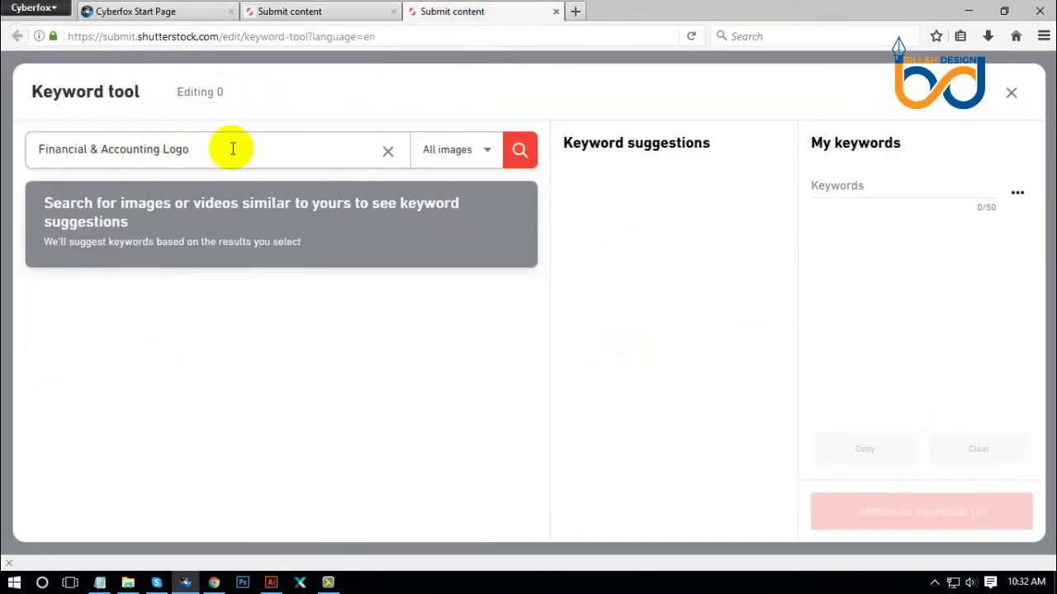
left_click(520, 157)
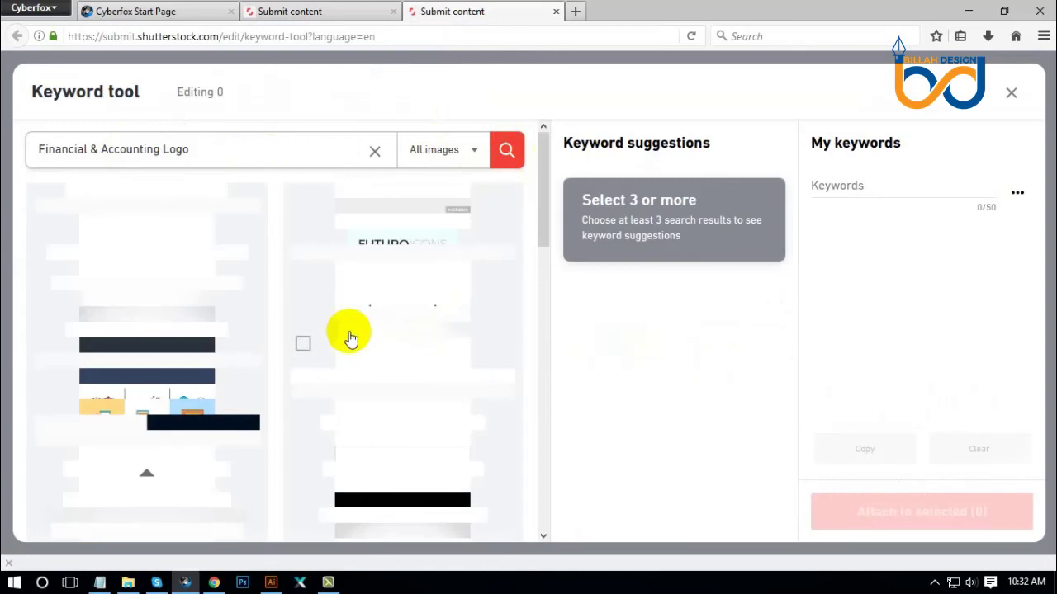
scroll(325, 333, "down", 5)
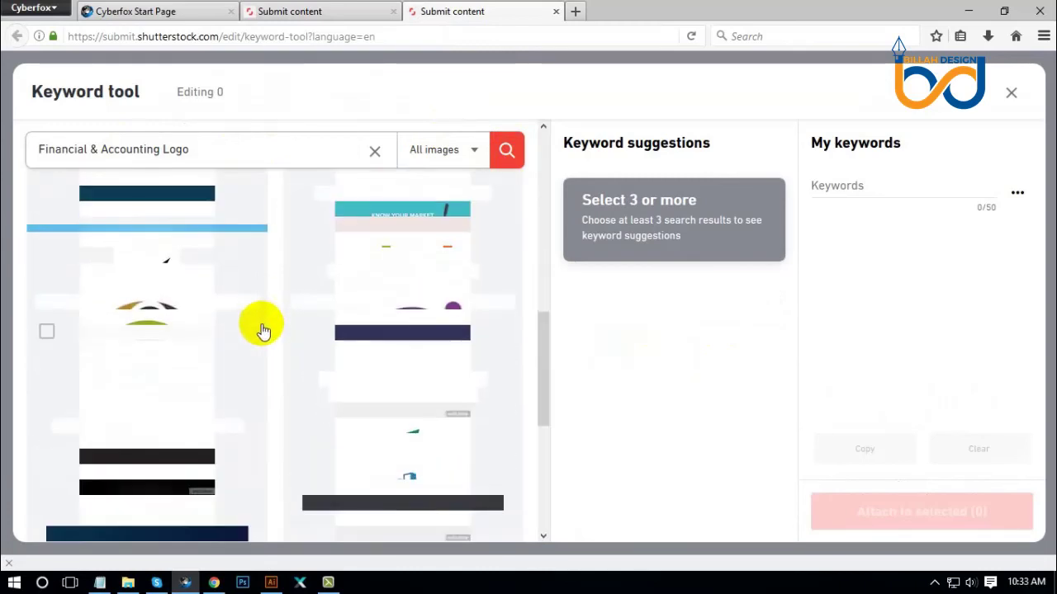
scroll(263, 331, "down", 5)
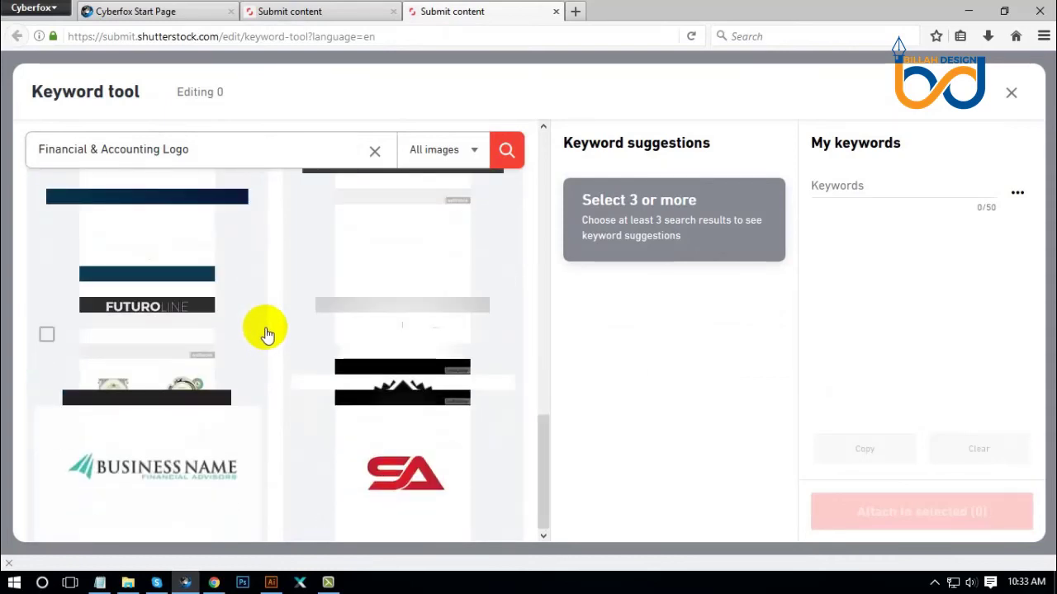
scroll(266, 335, "up", 10)
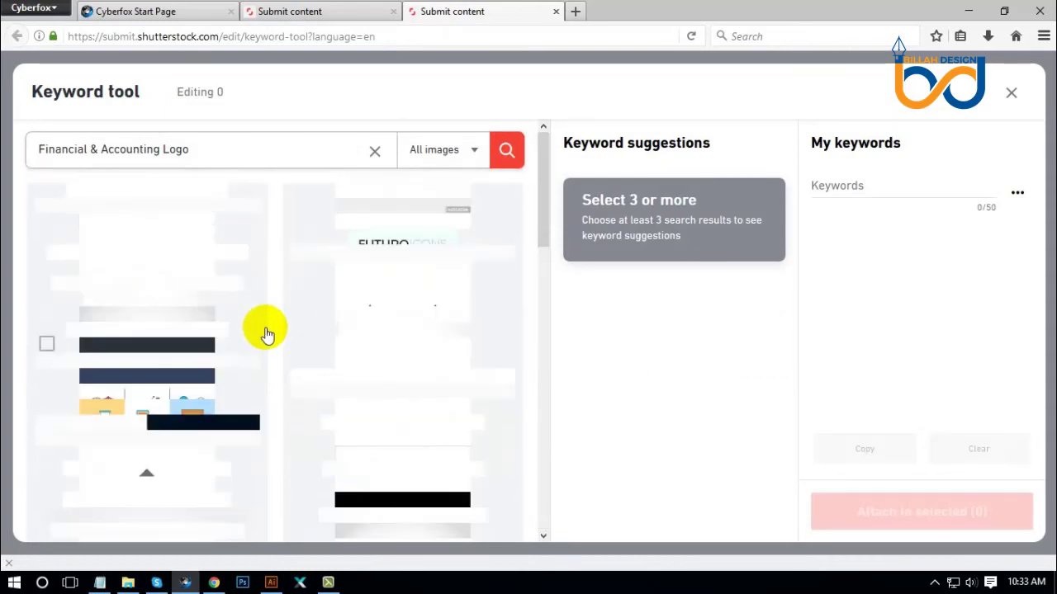
scroll(265, 334, "down", 10)
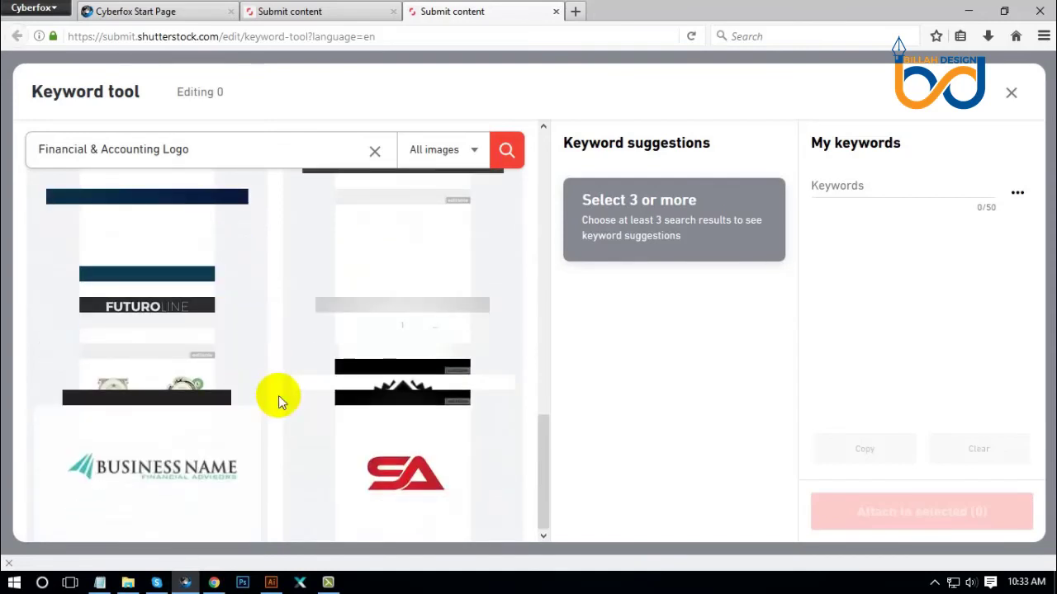
left_click_drag(545, 421, 566, 218)
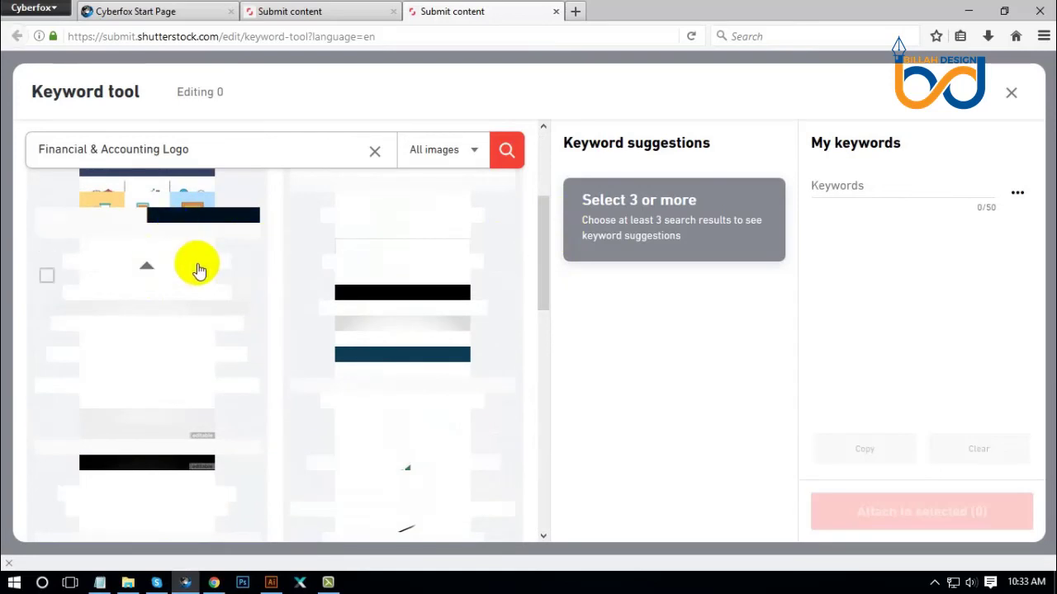
right_click(496, 13)
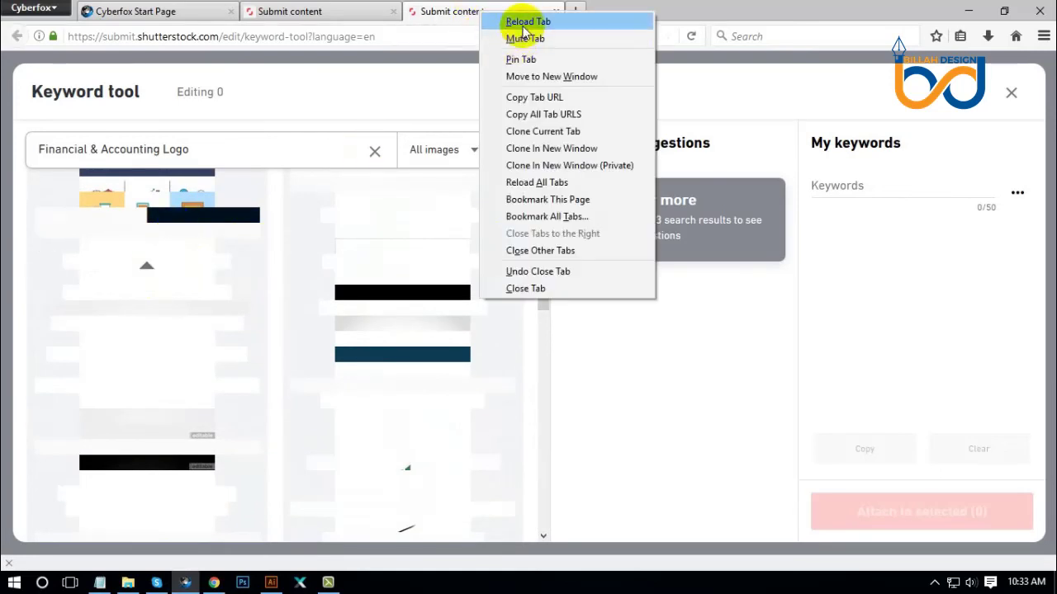
left_click(511, 22)
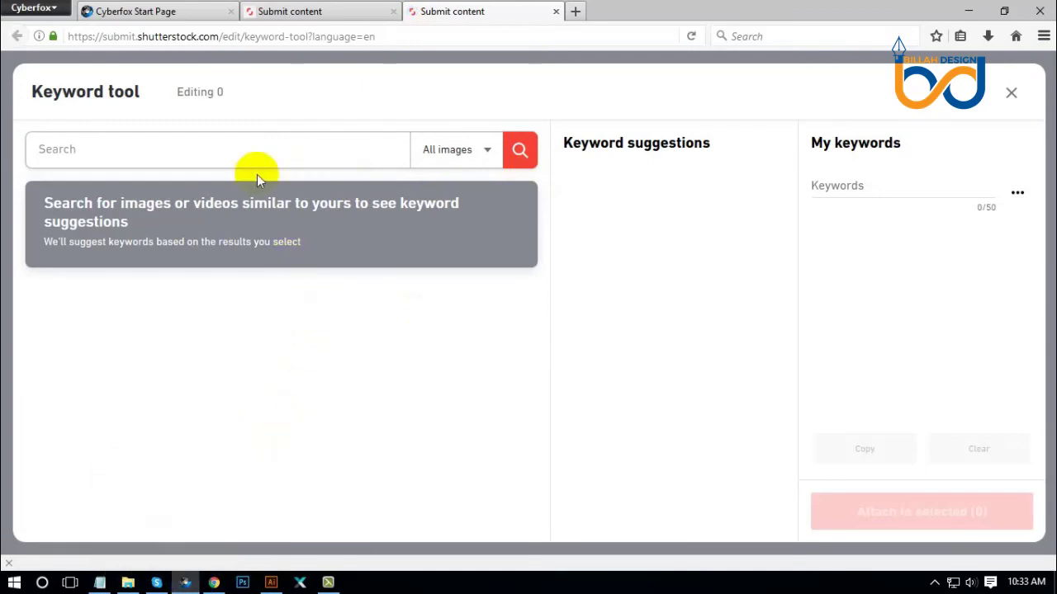
Search the Keyword tool for 'Financial Logo' and browse the image results.
right_click(247, 146)
left_click(294, 228)
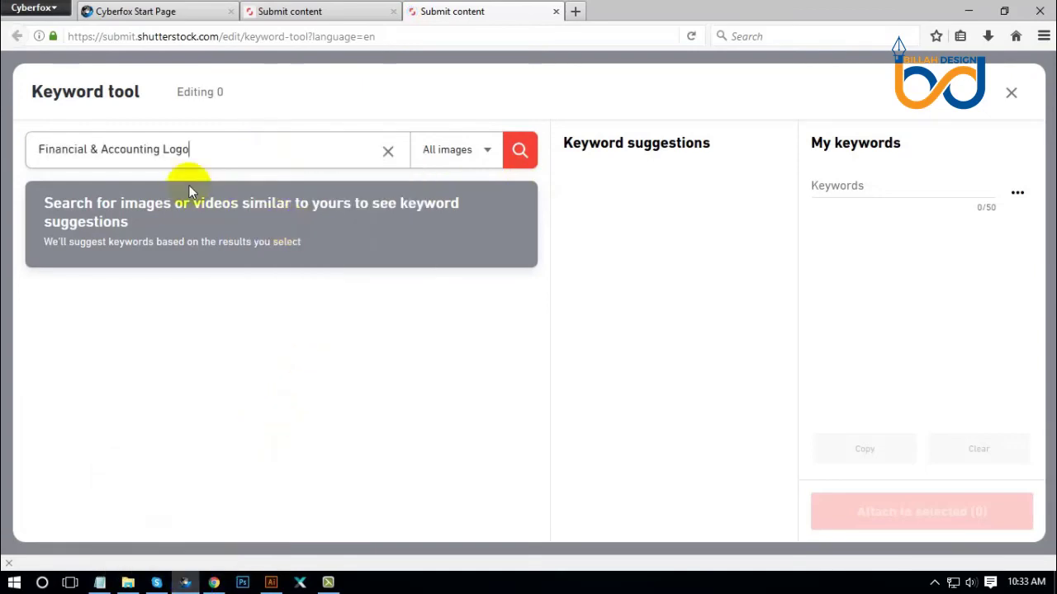
left_click_drag(165, 149, 92, 150)
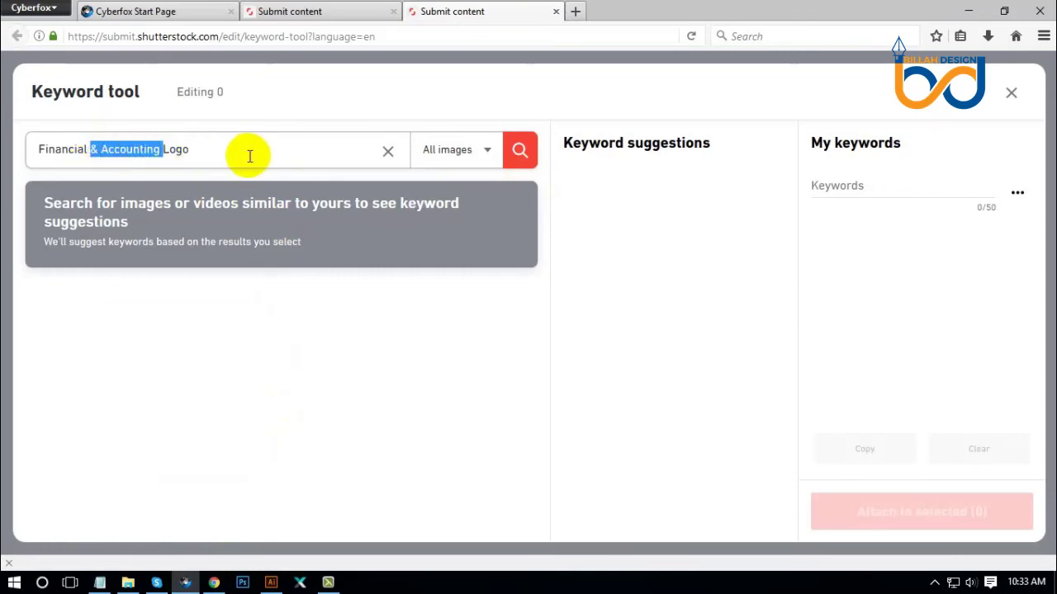
key("BackSpace")
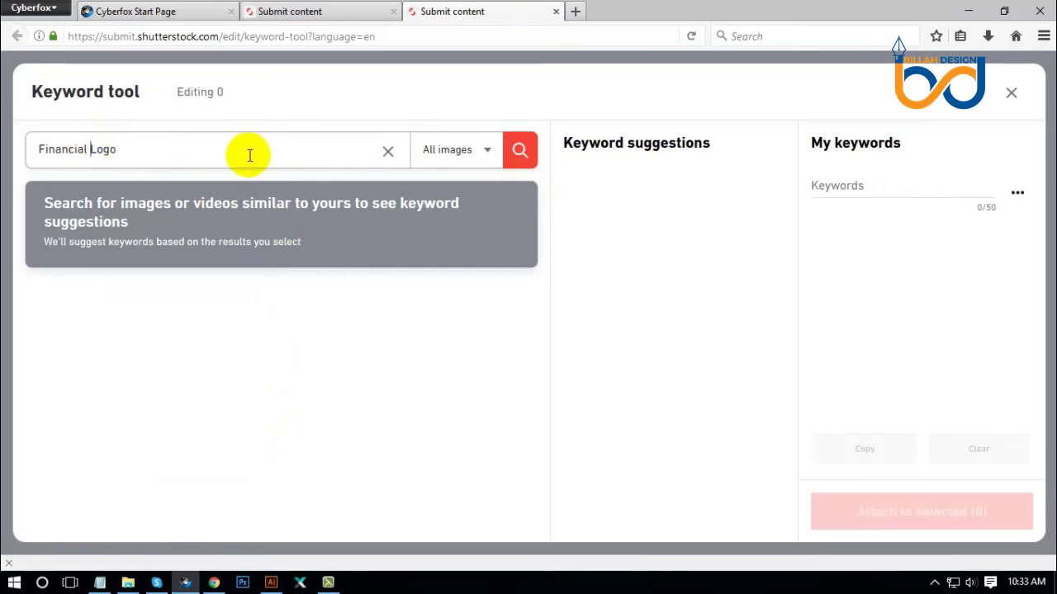
left_click(521, 151)
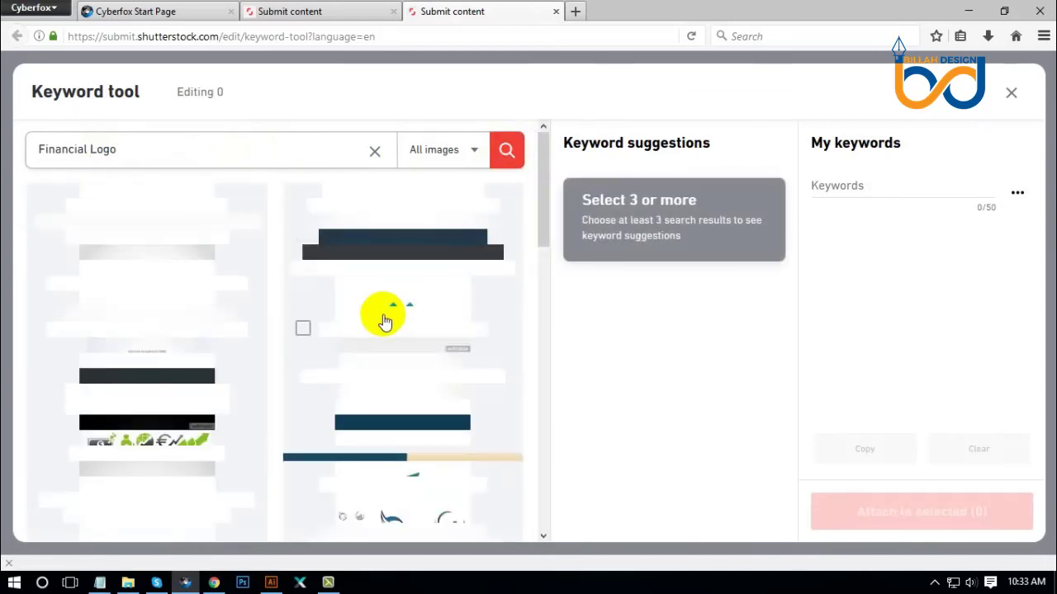
scroll(385, 322, "down", 5)
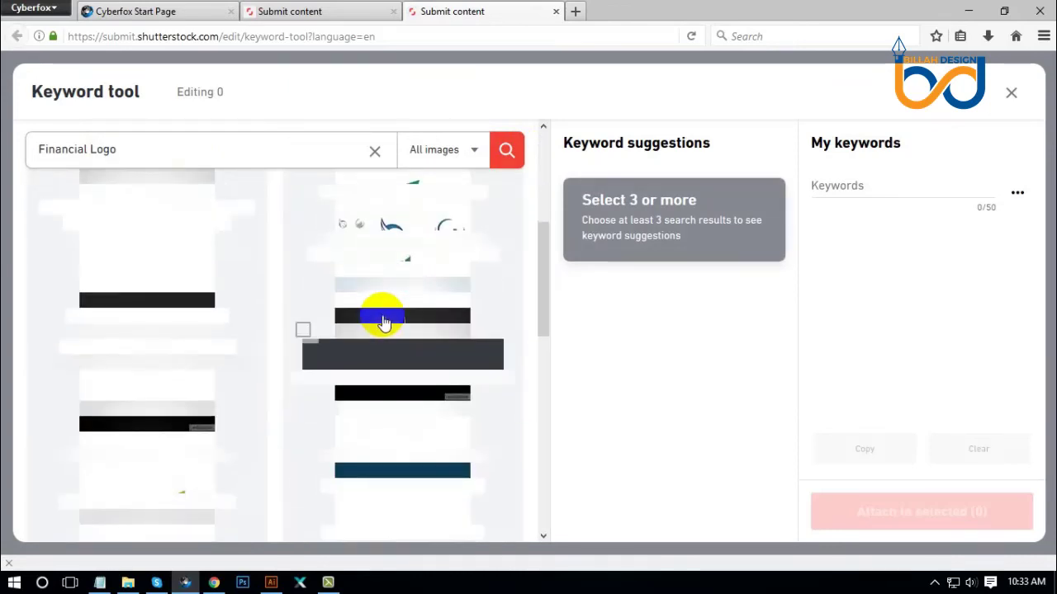
scroll(385, 322, "up", 3)
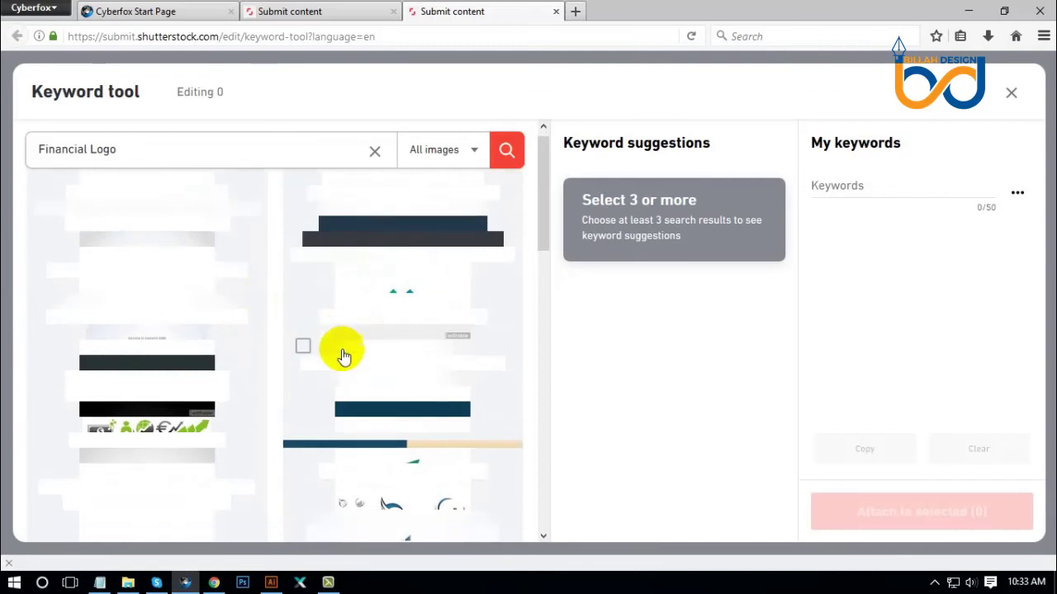
scroll(344, 355, "down", 3)
scroll(351, 374, "up", 3)
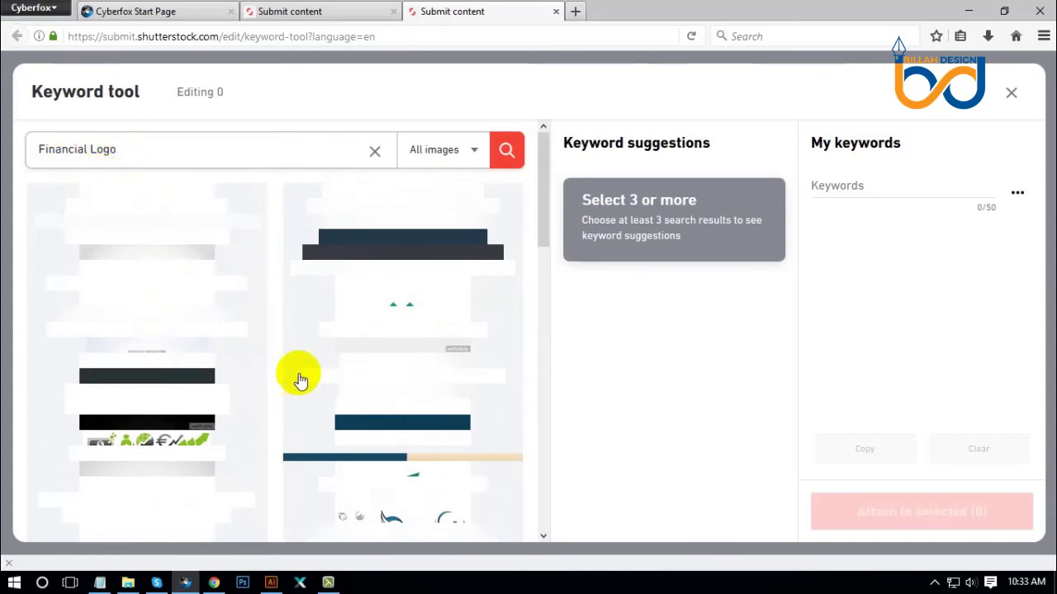
scroll(311, 378, "down", 10)
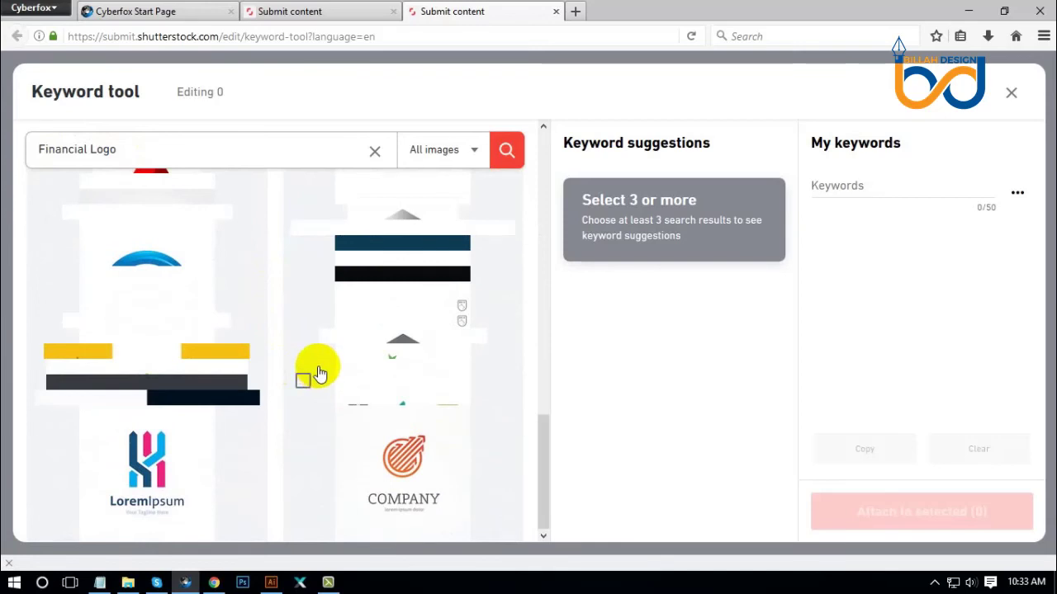
left_click(161, 454)
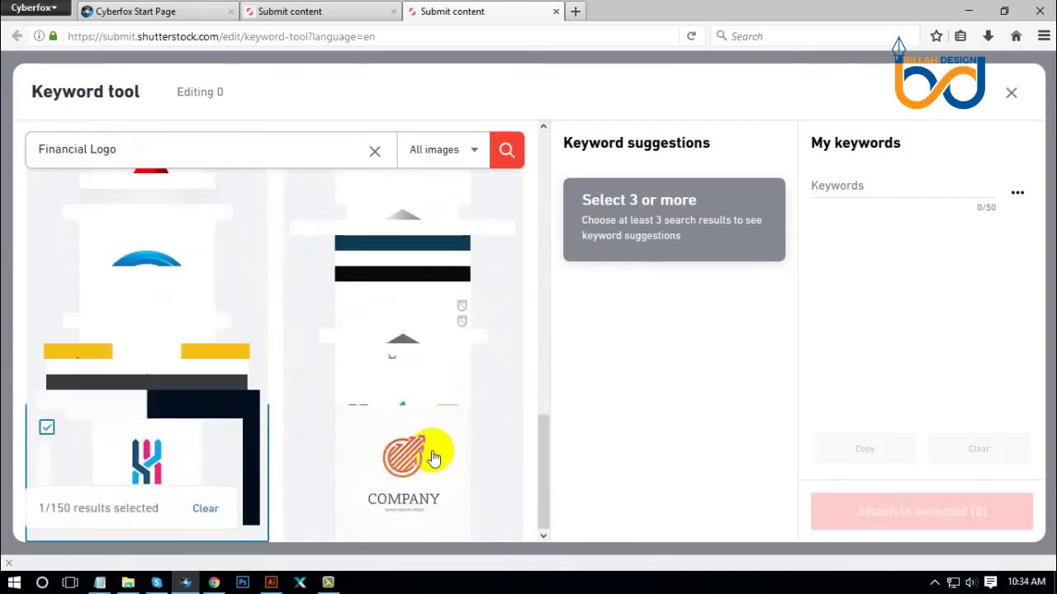
left_click(474, 450)
scroll(234, 335, "up", 2)
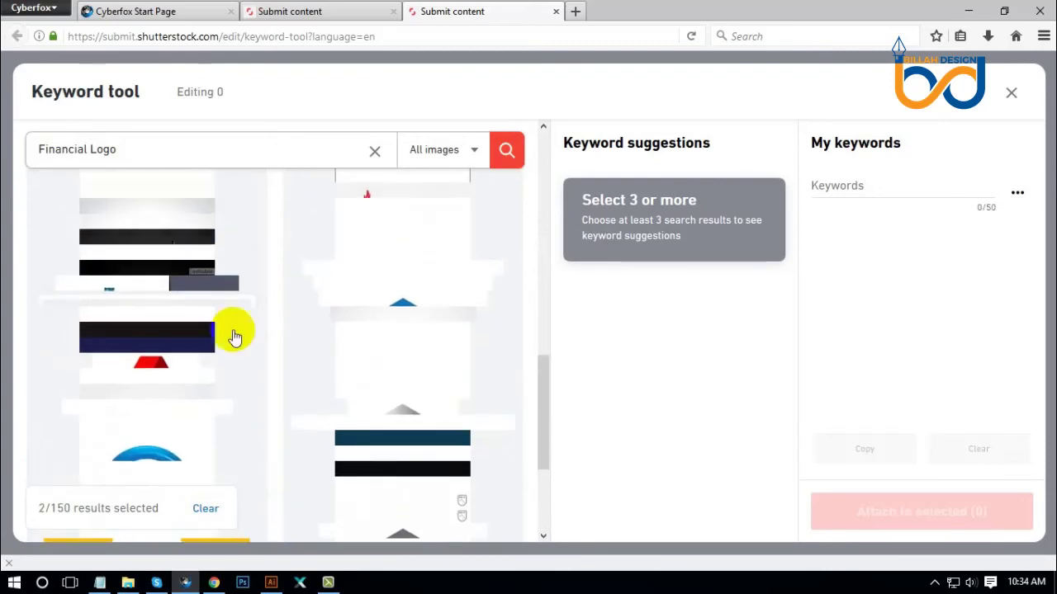
left_click(126, 240)
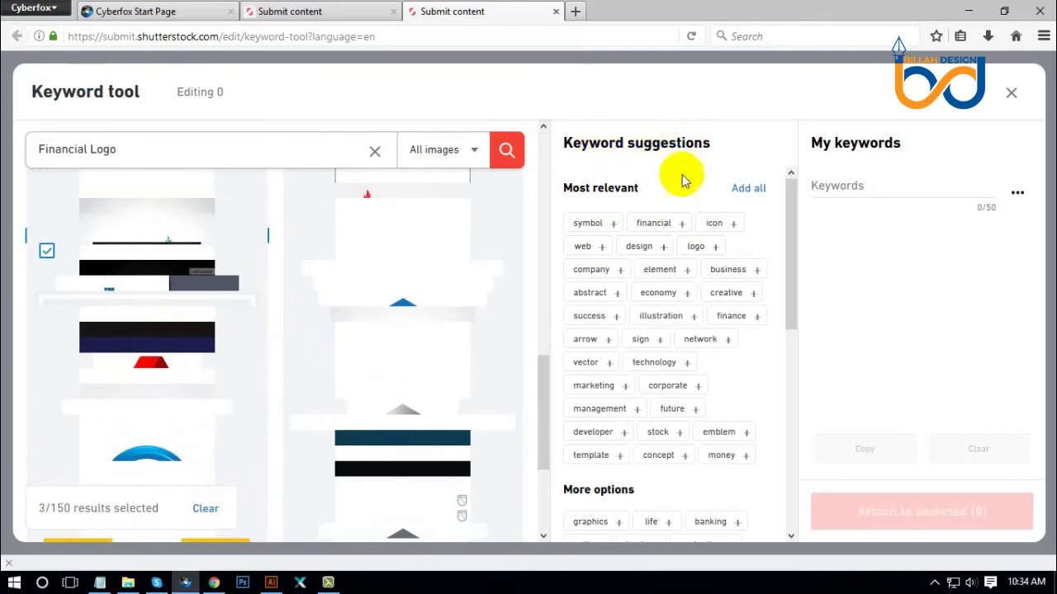
scroll(688, 281, "down", 3)
scroll(690, 289, "up", 3)
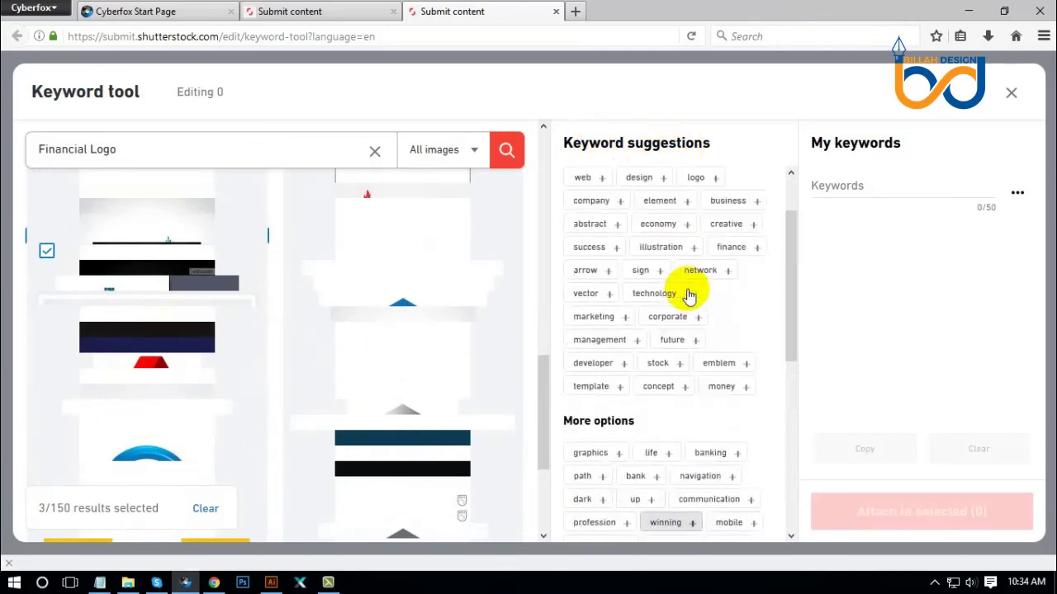
scroll(388, 355, "down", 2)
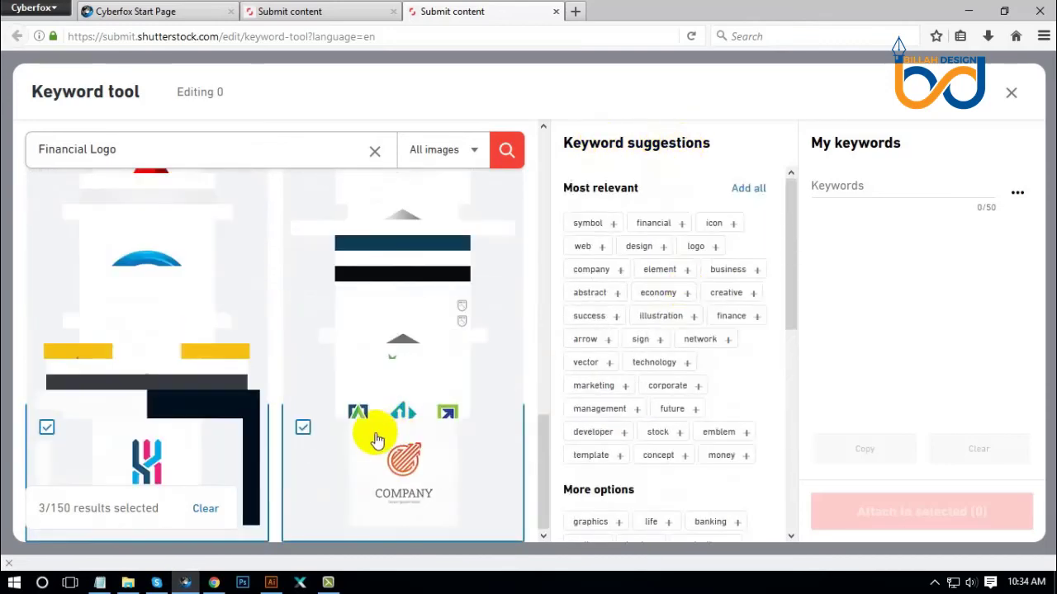
scroll(388, 413, "up", 2)
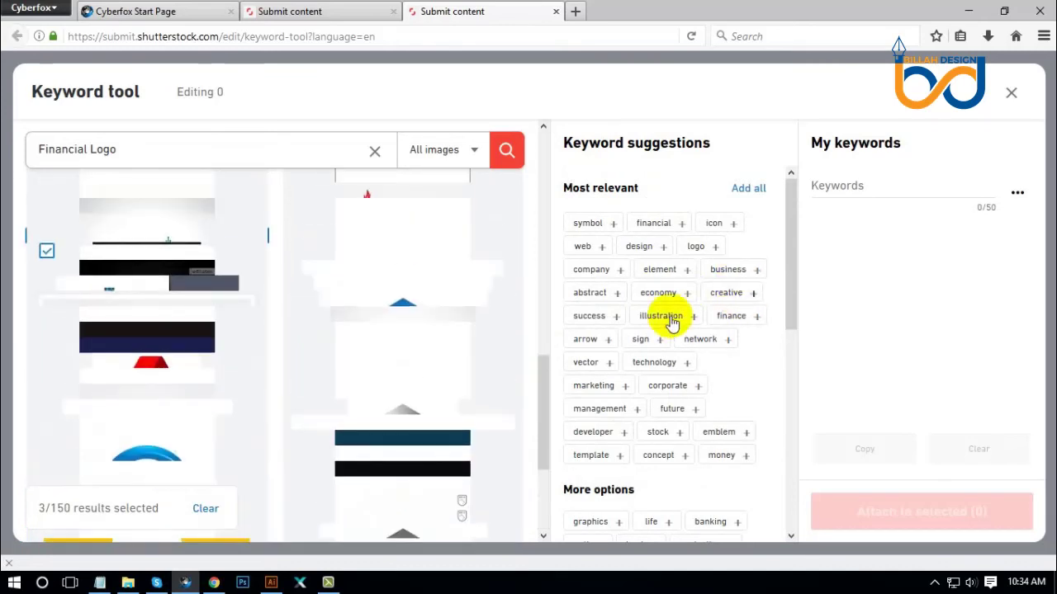
scroll(385, 338, "up", 5)
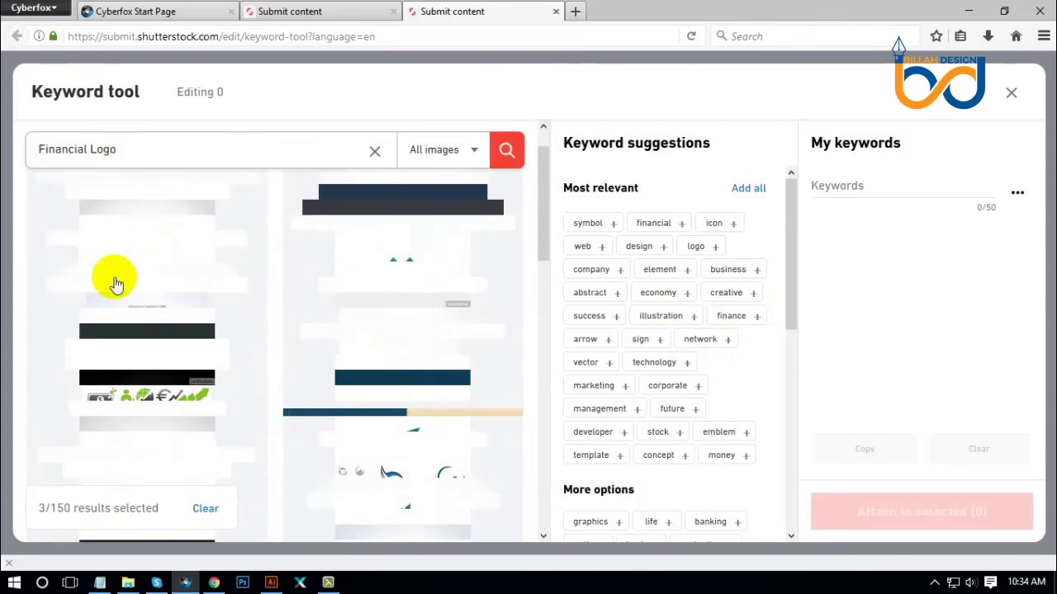
scroll(332, 306, "up", 1)
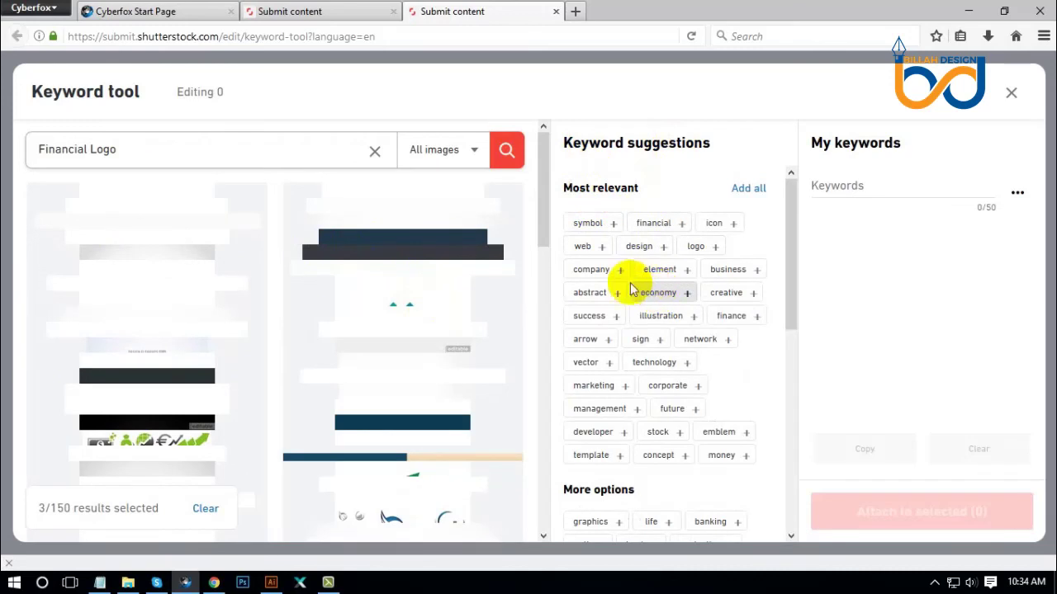
Add all Most relevant suggestions to My keywords.
left_click(749, 190)
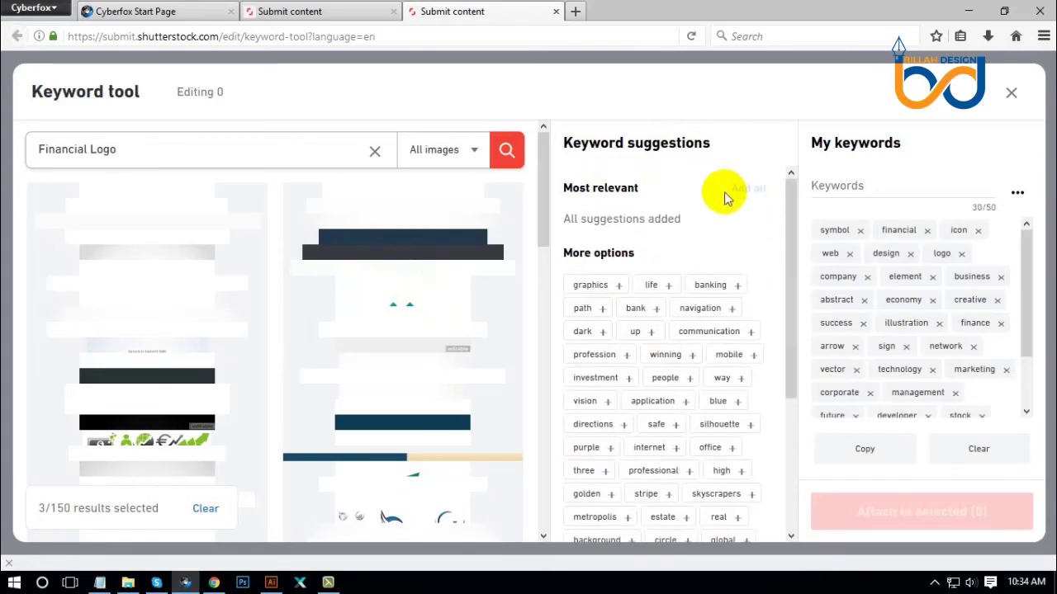
scroll(969, 330, "down", 2)
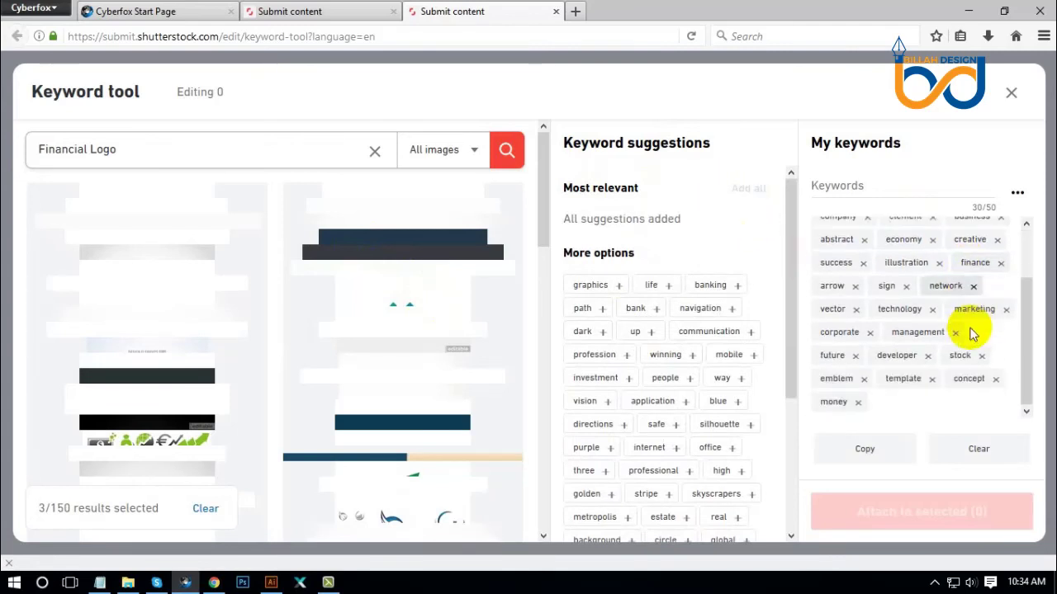
scroll(962, 297, "up", 2)
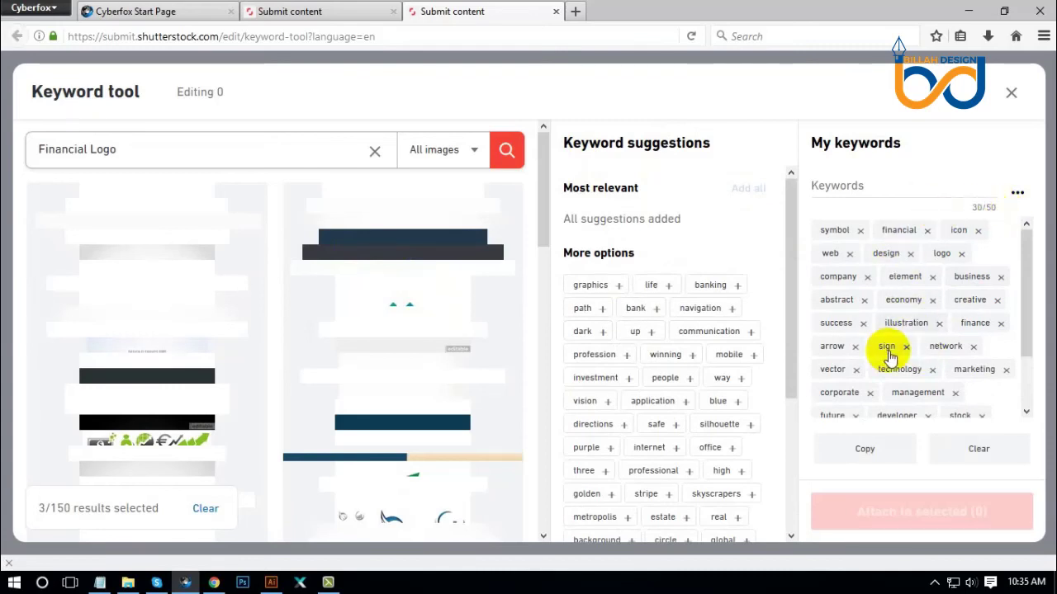
scroll(889, 355, "down", 2)
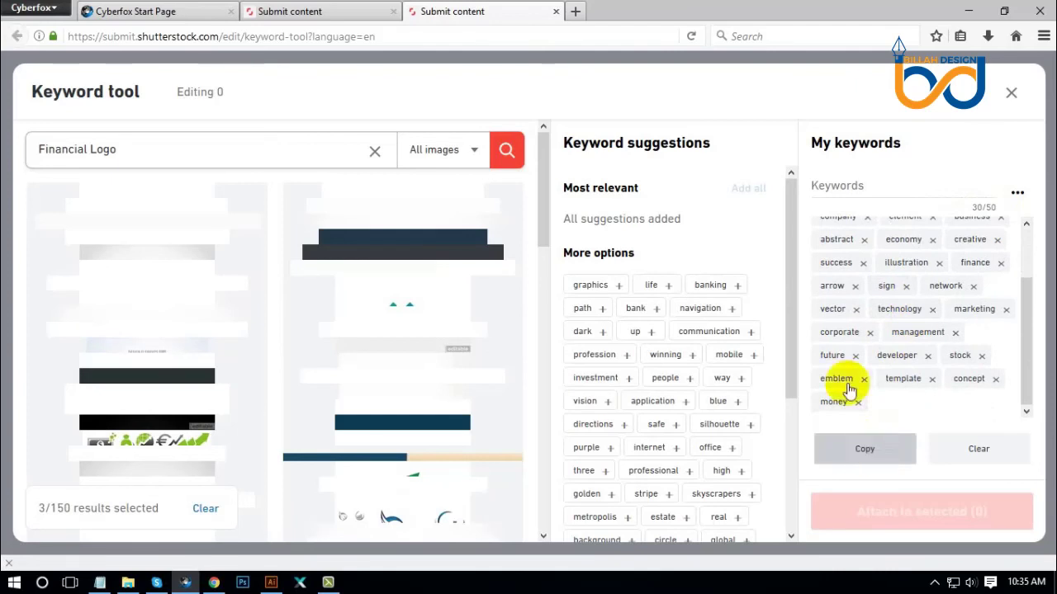
scroll(929, 339, "up", 2)
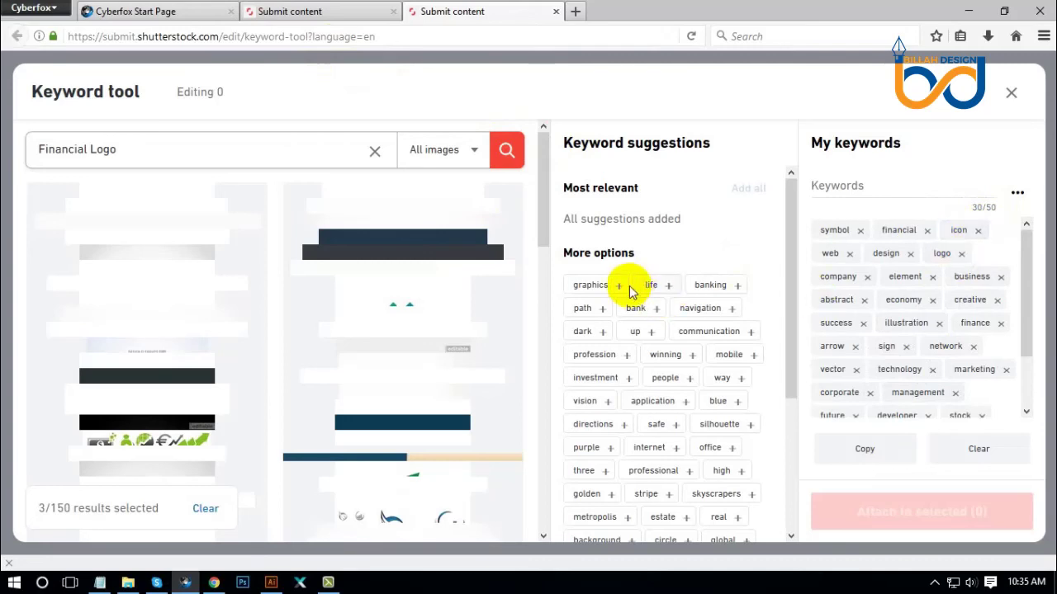
Add banking, bank, investment, purple, golden, path and other suggestions, then copy all 41 keywords.
left_click(727, 287)
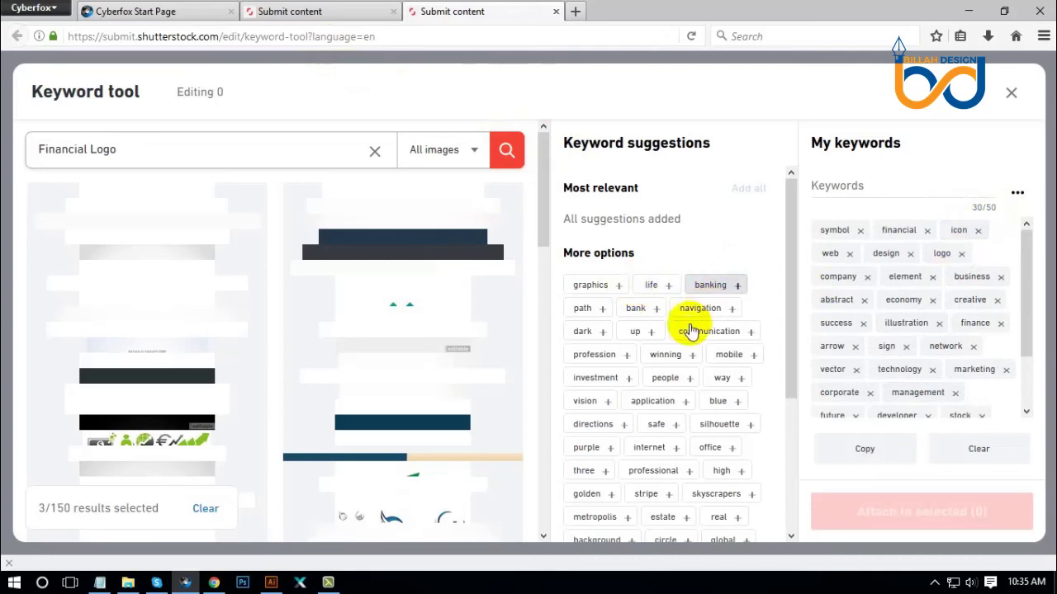
left_click(593, 313)
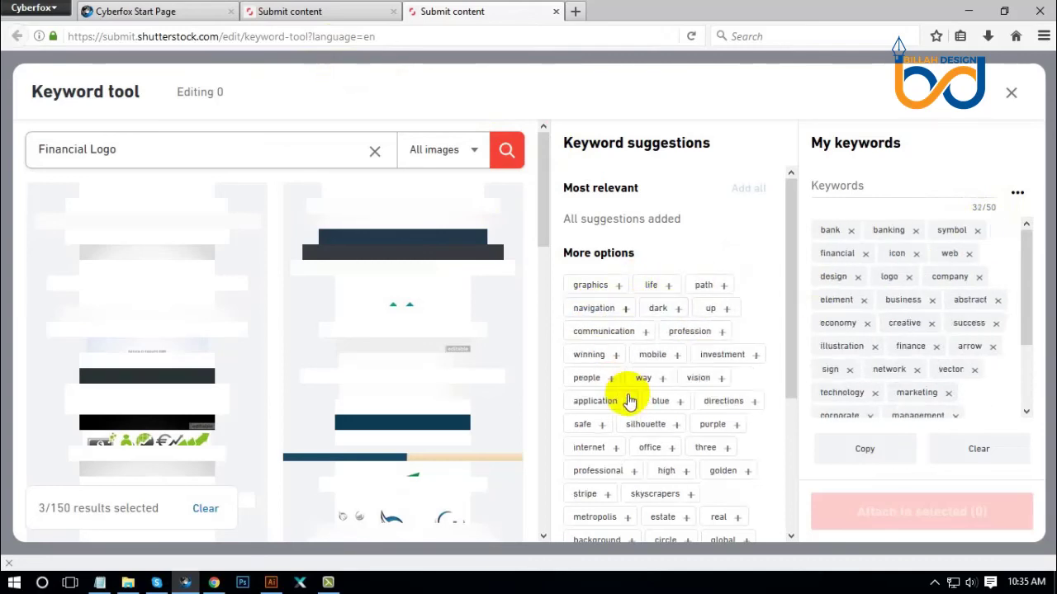
left_click(737, 362)
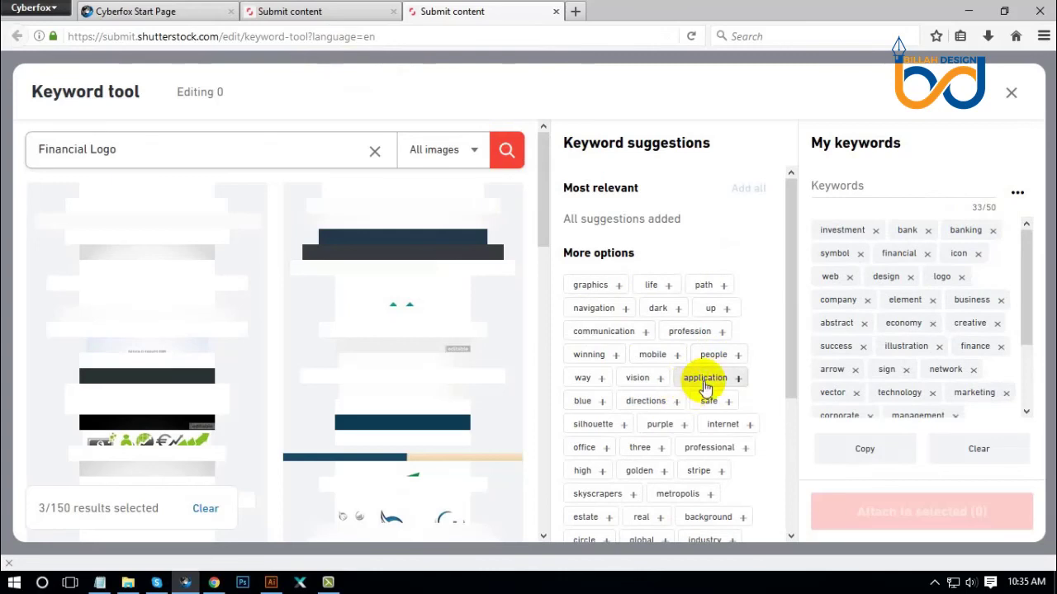
left_click(706, 381)
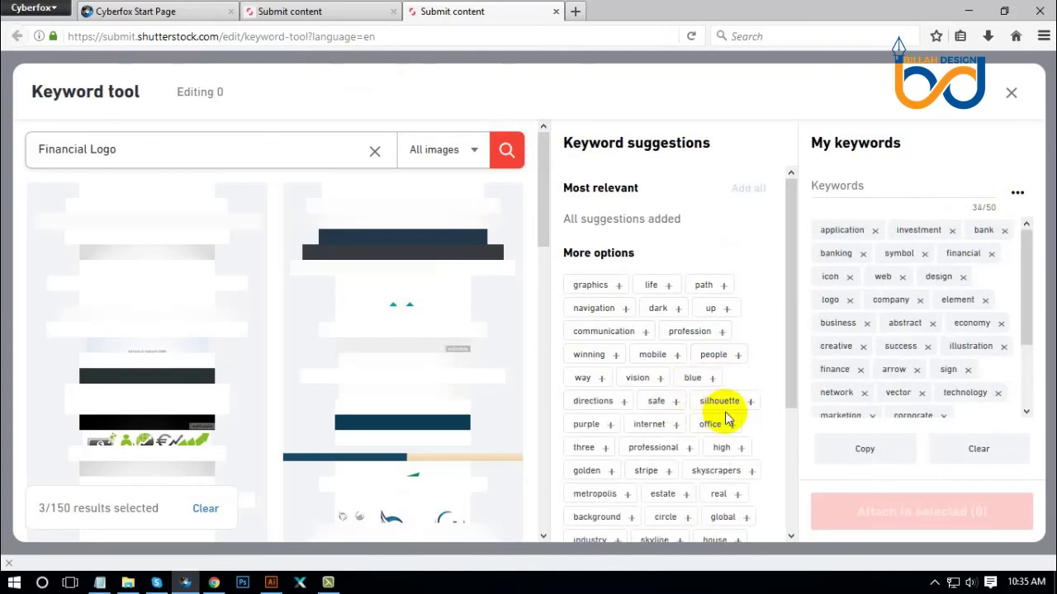
left_click(588, 426)
left_click(641, 447)
left_click(632, 447)
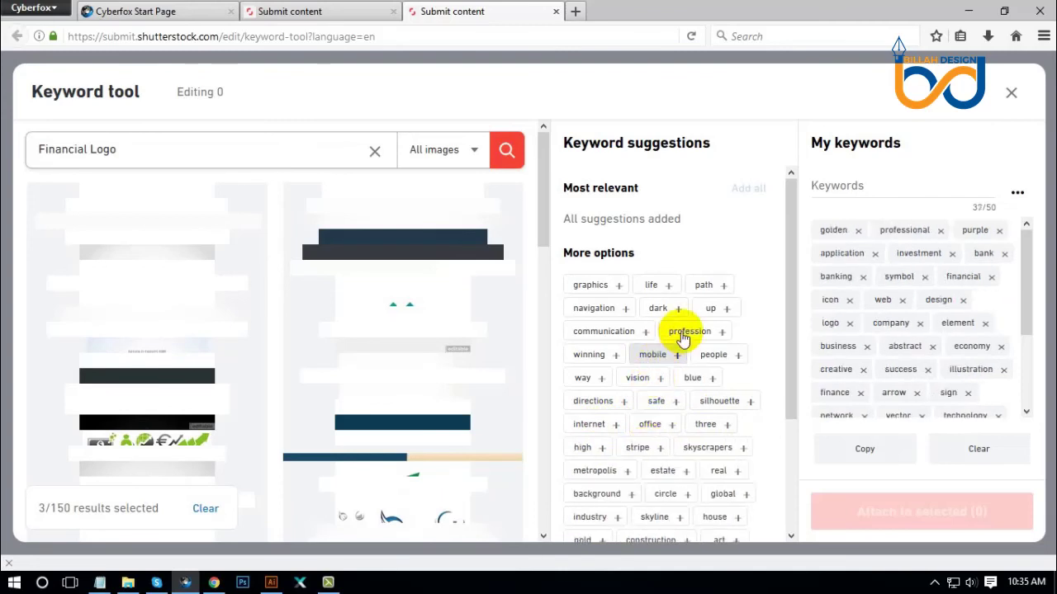
left_click(680, 351)
left_click(690, 332)
left_click(711, 306)
left_click(706, 285)
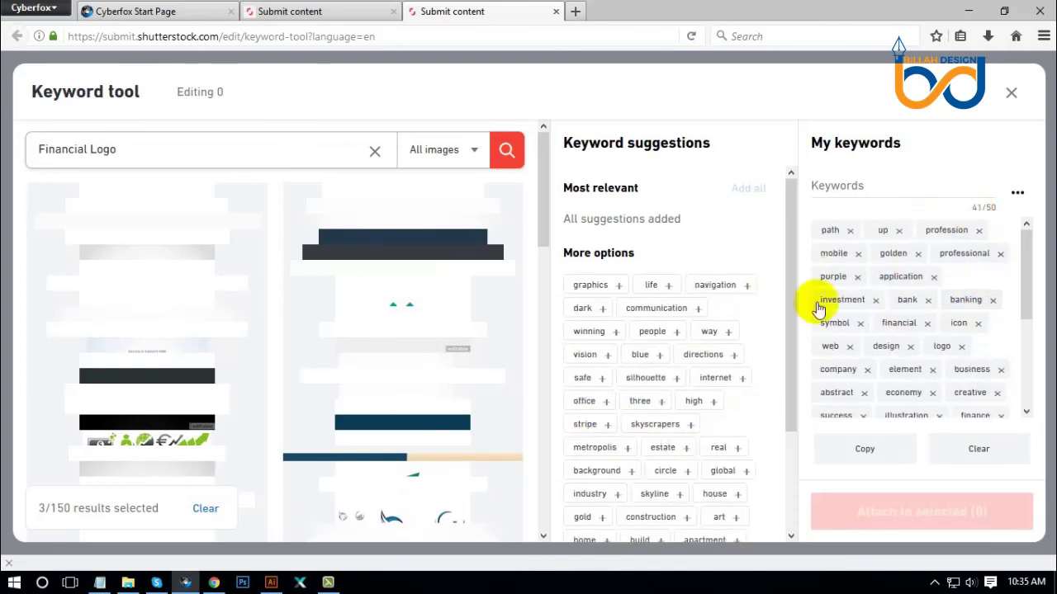
left_click(866, 450)
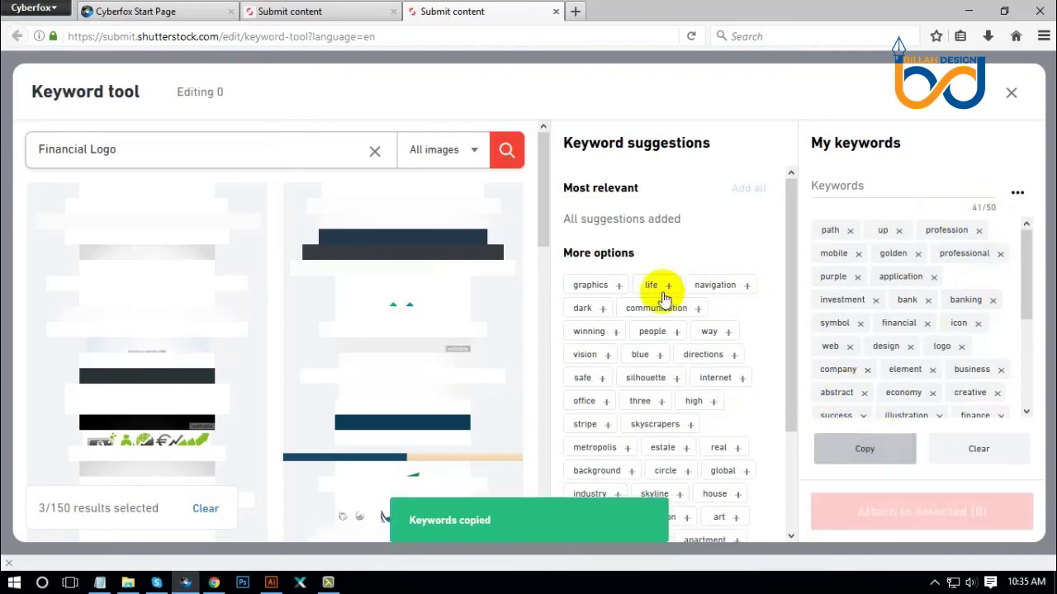
Paste the 41 copied keywords into Untitled-4.eps's Keywords field and review the form.
left_click(322, 11)
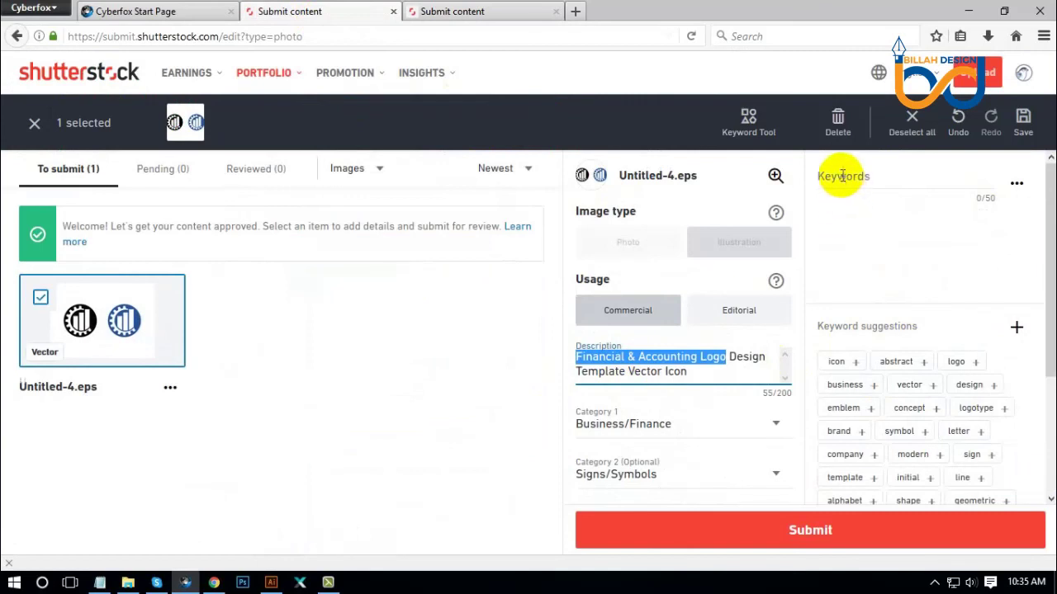
left_click(846, 176)
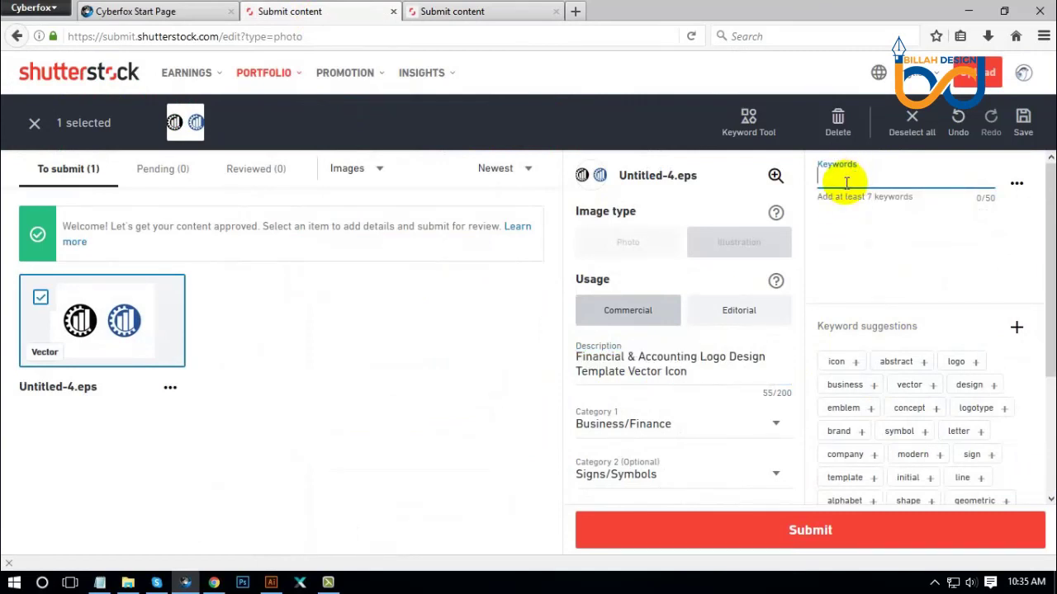
key("ctrl+v")
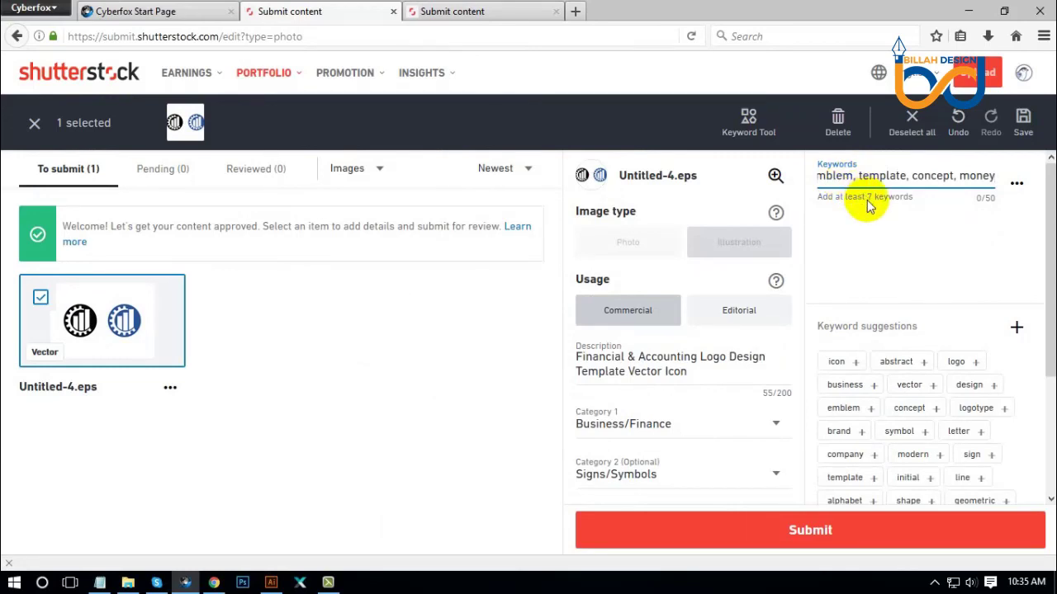
key("Return")
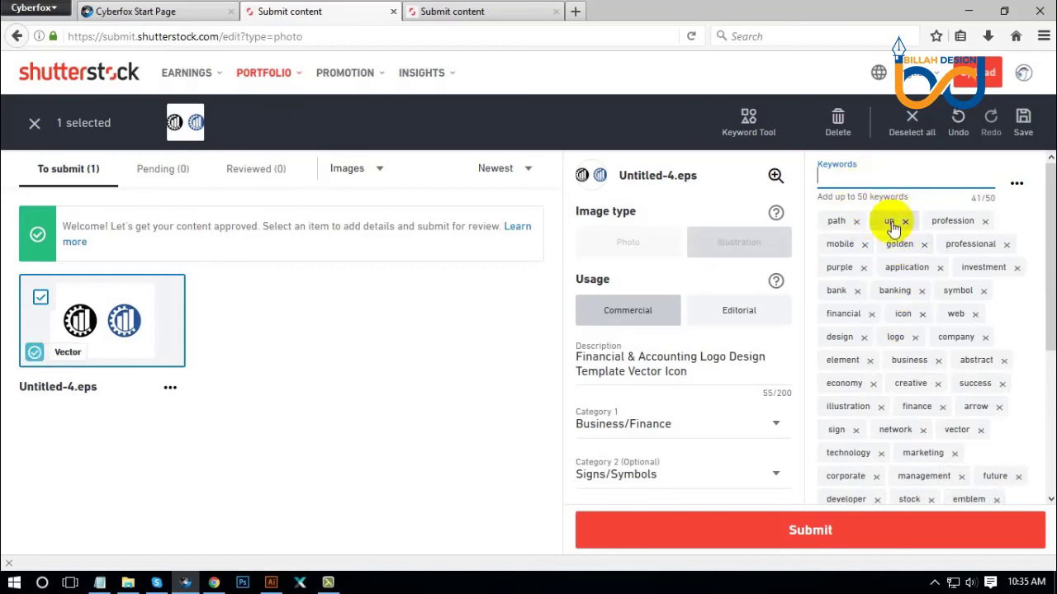
scroll(917, 297, "down", 5)
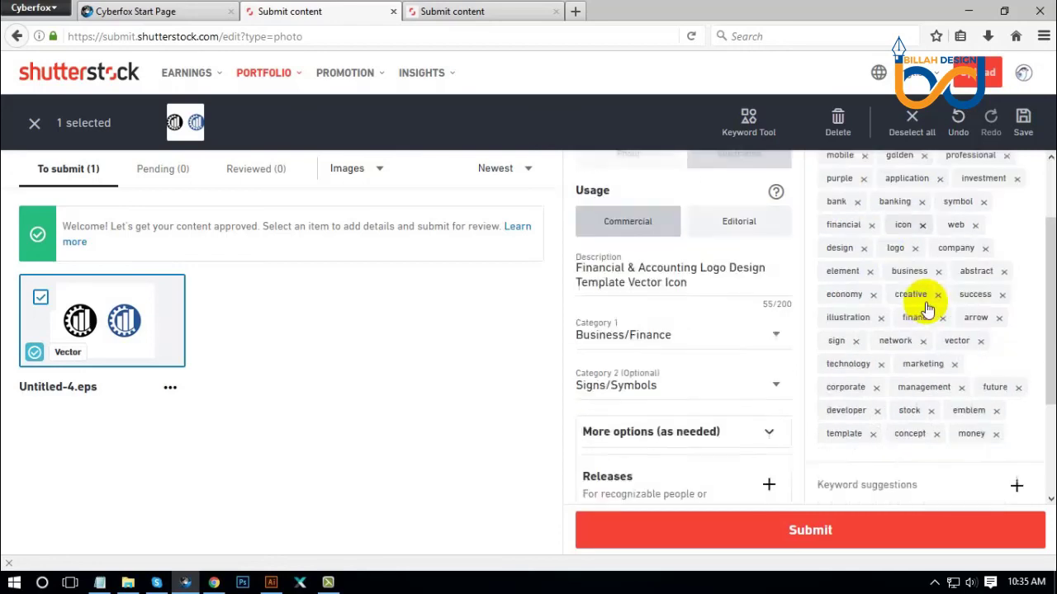
scroll(914, 297, "up", 5)
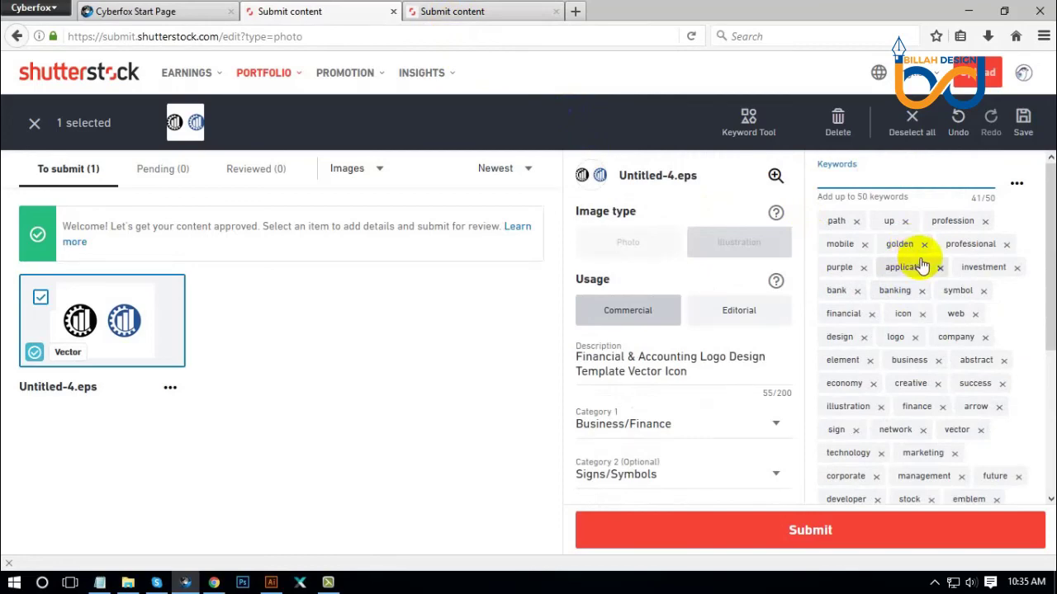
scroll(865, 267, "down", 2)
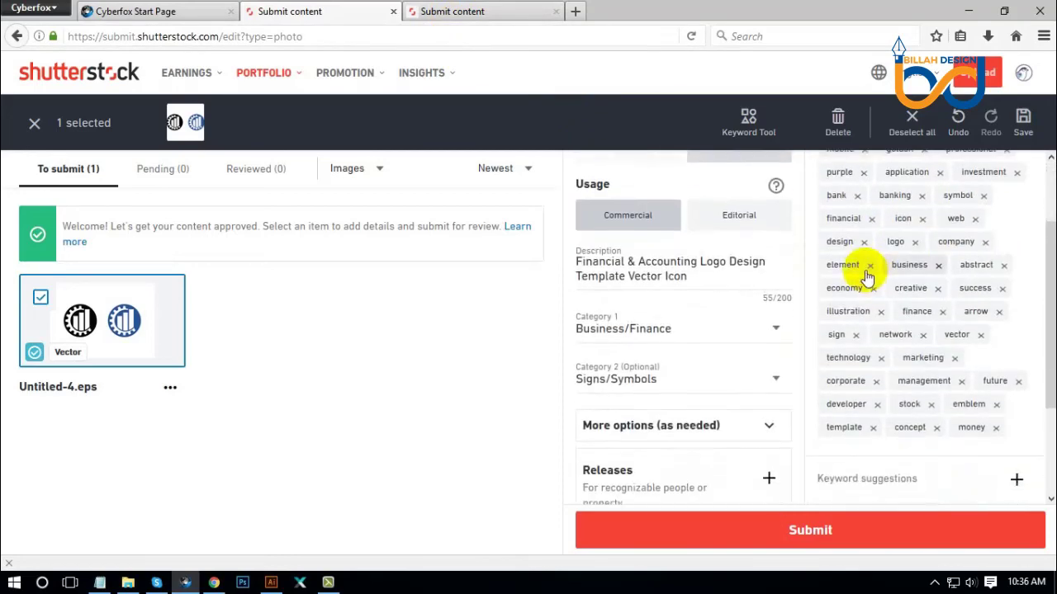
scroll(905, 268, "up", 1)
scroll(905, 268, "up", 1)
scroll(881, 299, "down", 2)
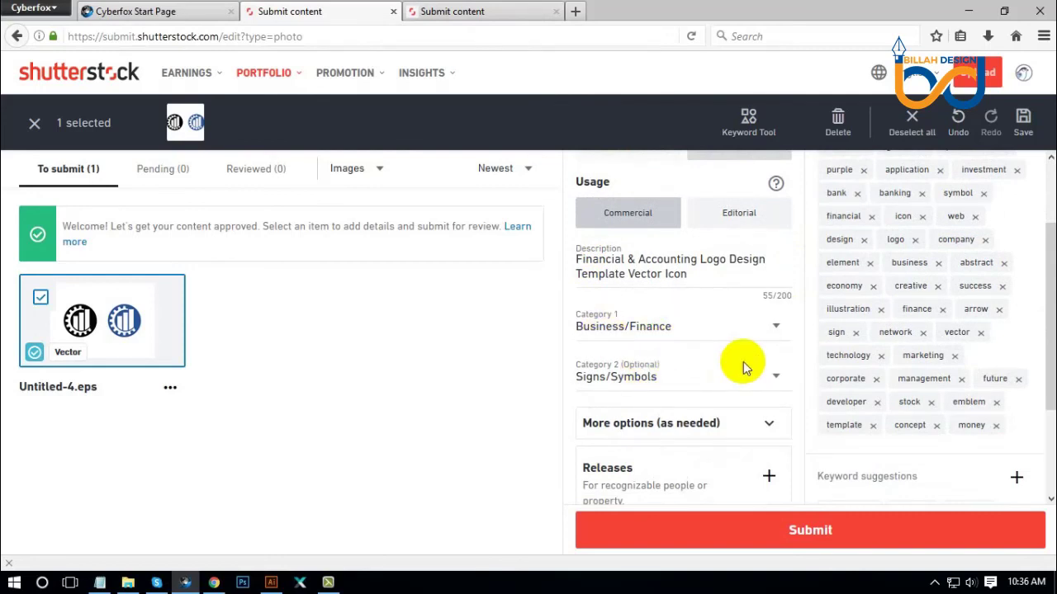
scroll(743, 362, "down", 2)
Submit Untitled-4.eps for review.
left_click(814, 535)
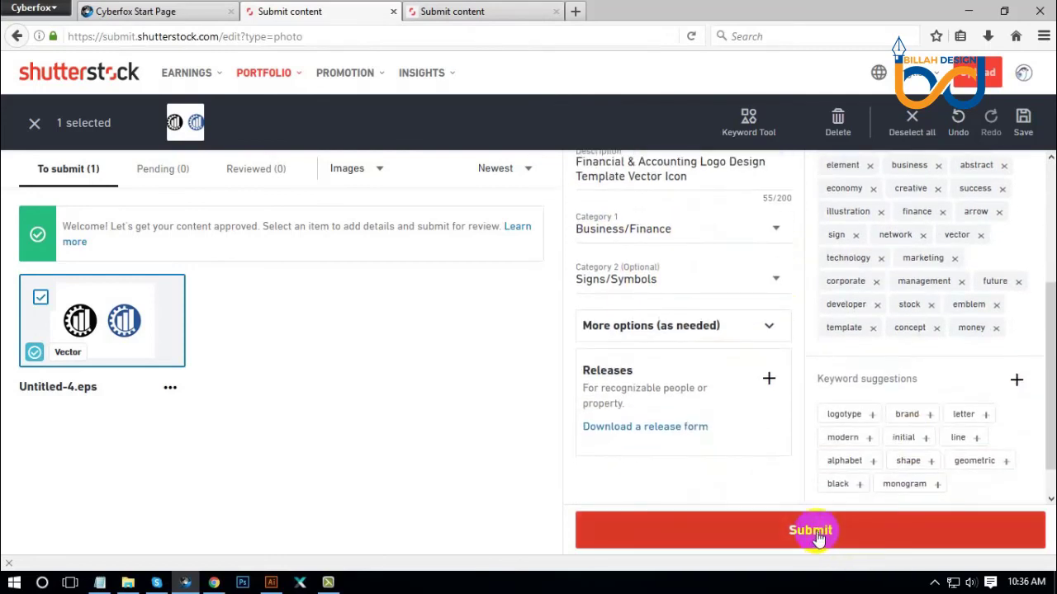